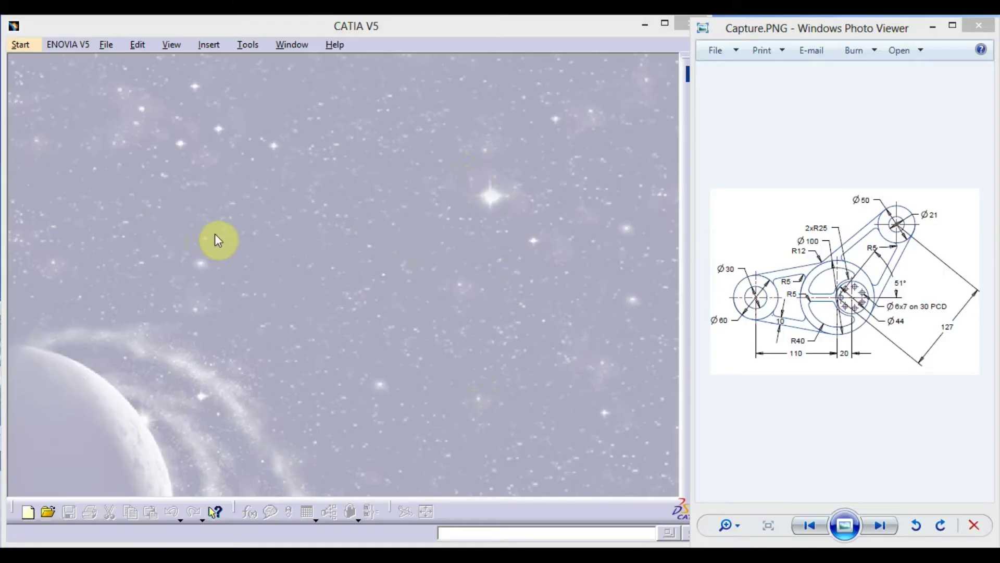
# - Create a new Part Design part named 'Complex 2D Sketch 1'
pyautogui.click(23, 40)
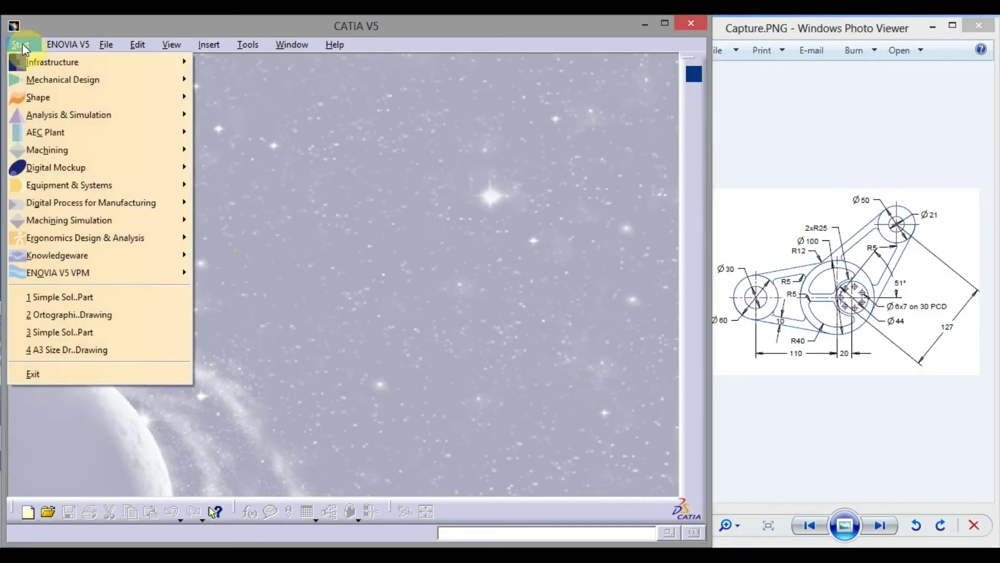
pyautogui.moveTo(59, 82)
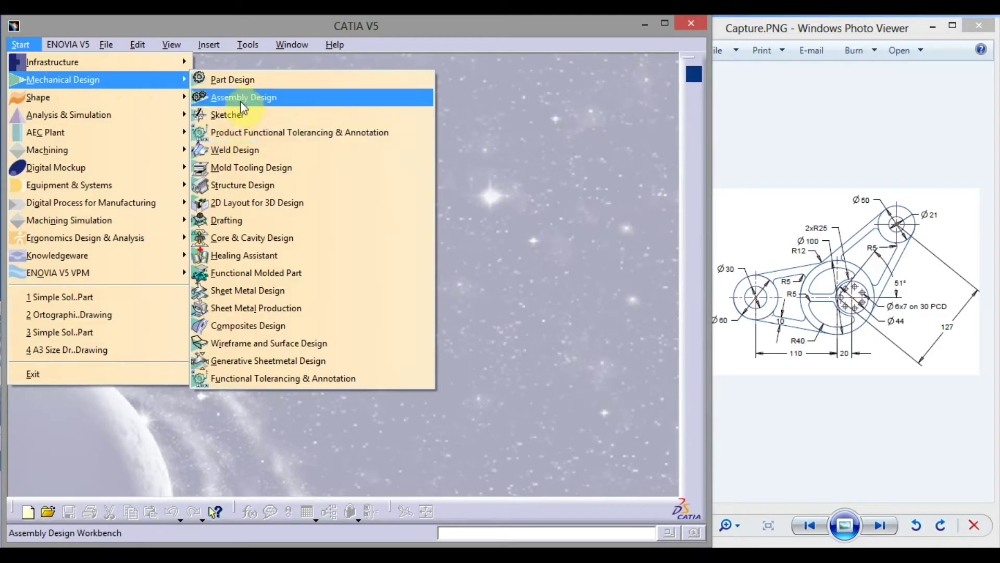
pyautogui.click(244, 81)
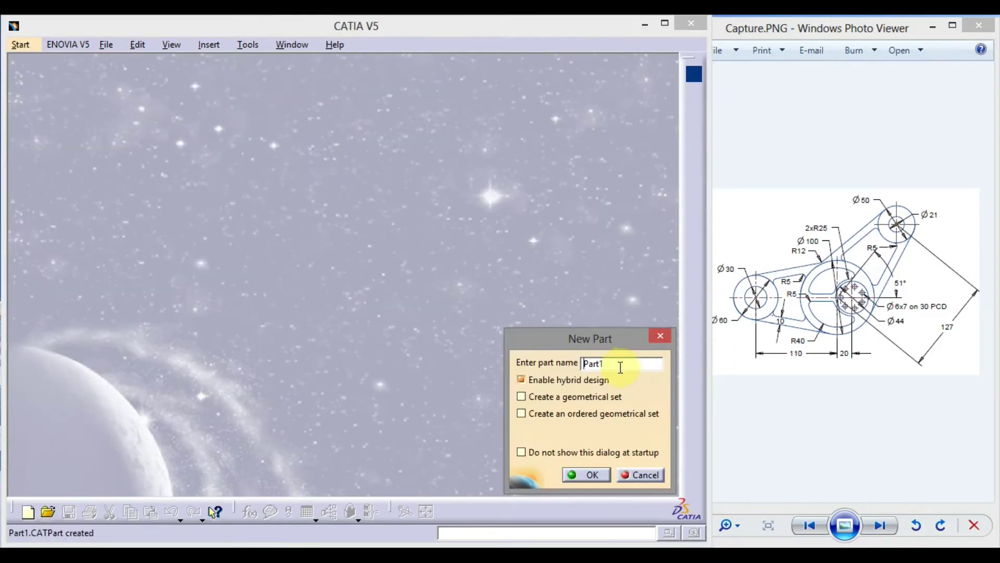
pyautogui.doubleClick(585, 365)
pyautogui.write('Complex 2D Sketch 1')
pyautogui.click(594, 473)
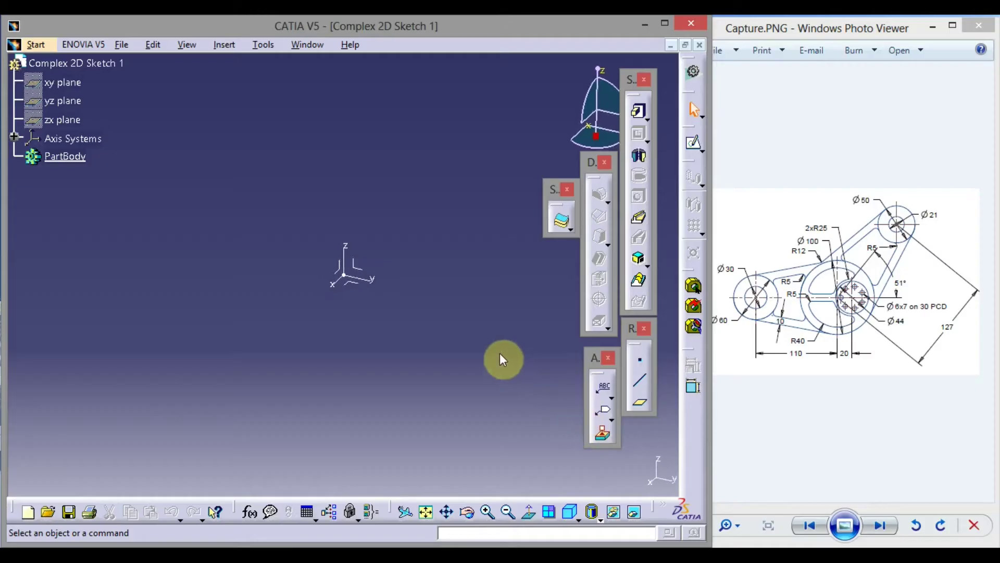
# - Open a new sketch on the yz plane
pyautogui.click(372, 273)
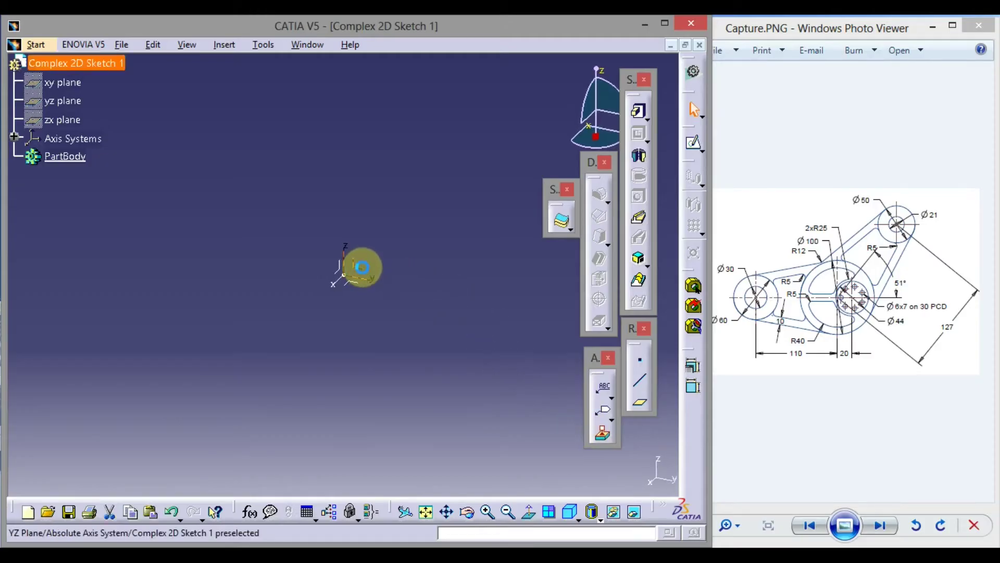
pyautogui.click(695, 147)
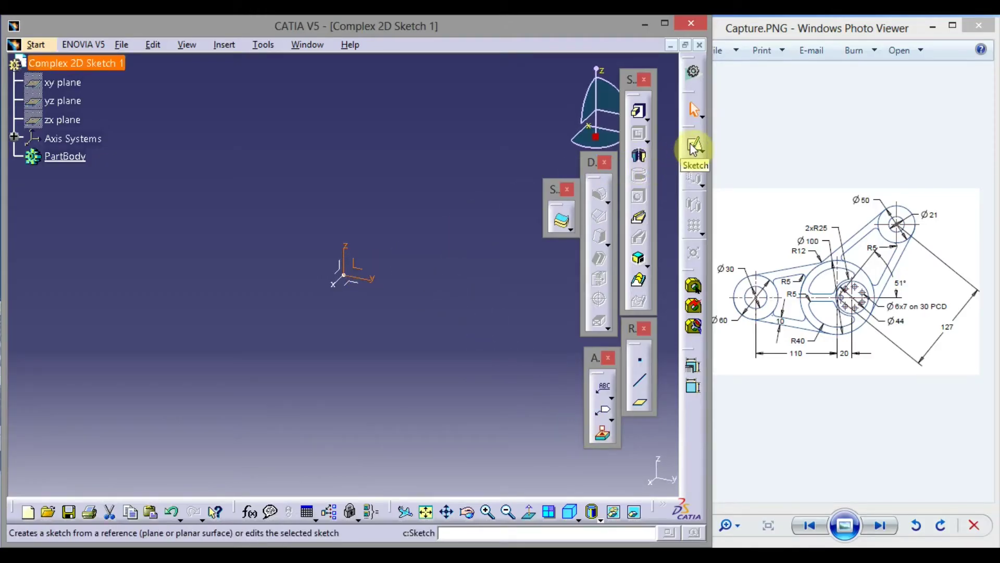
pyautogui.moveTo(502, 238)
pyautogui.mouseDown(button='middle')
pyautogui.moveTo(455, 261)
pyautogui.moveTo(453, 276)
pyautogui.mouseUp(button='middle')
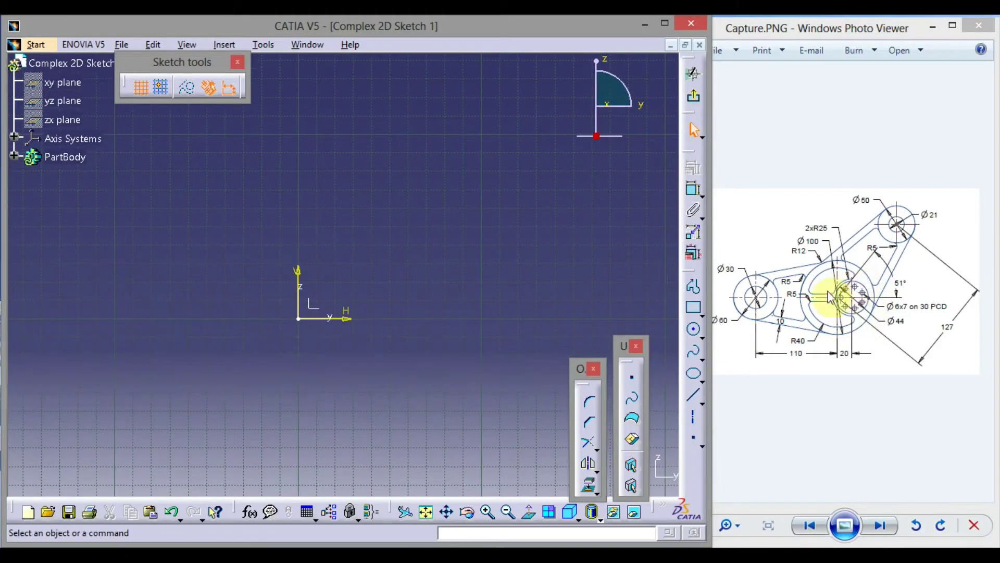
# - Draw a circle with its centre on the horizontal axis
pyautogui.click(695, 331)
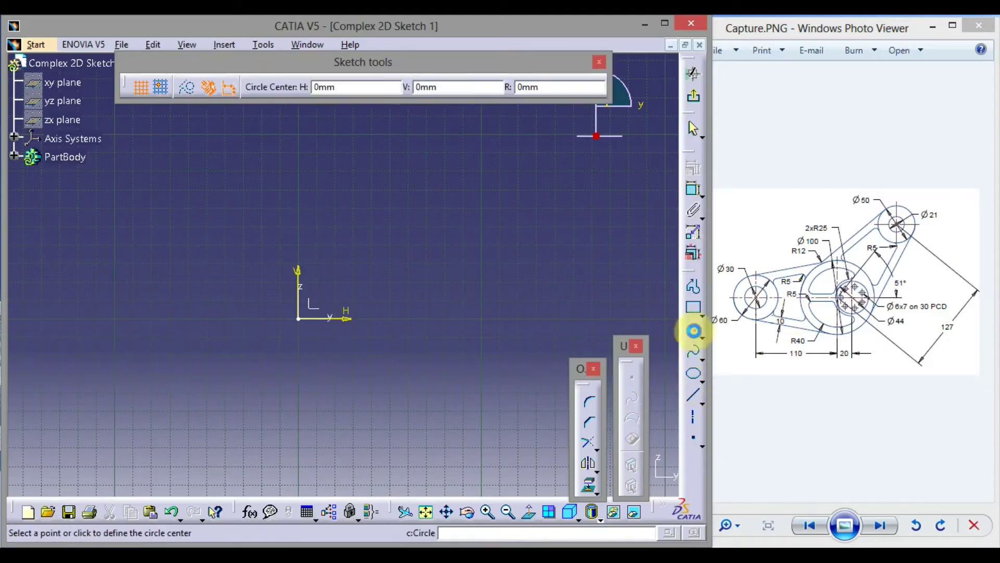
pyautogui.click(406, 319)
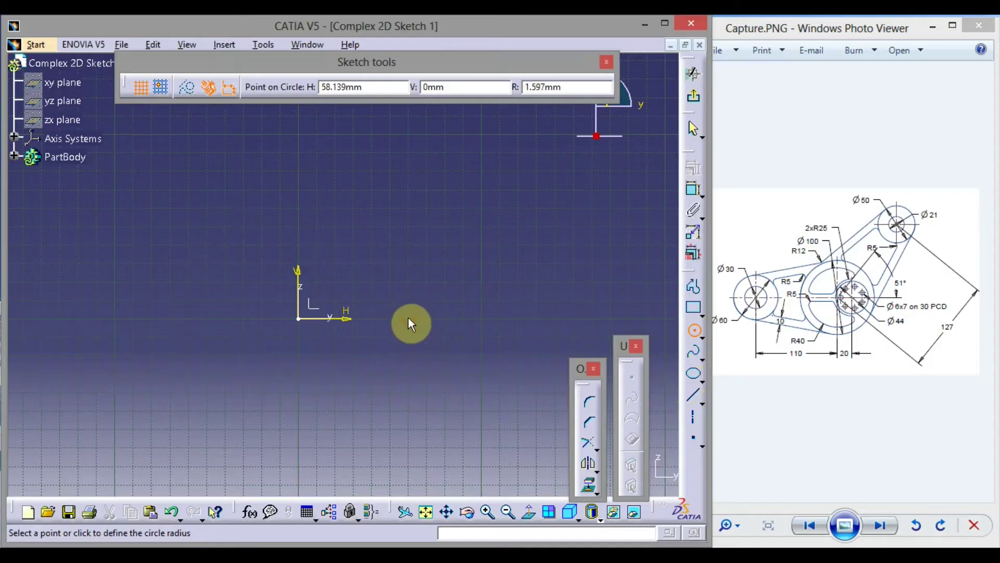
pyautogui.click(439, 343)
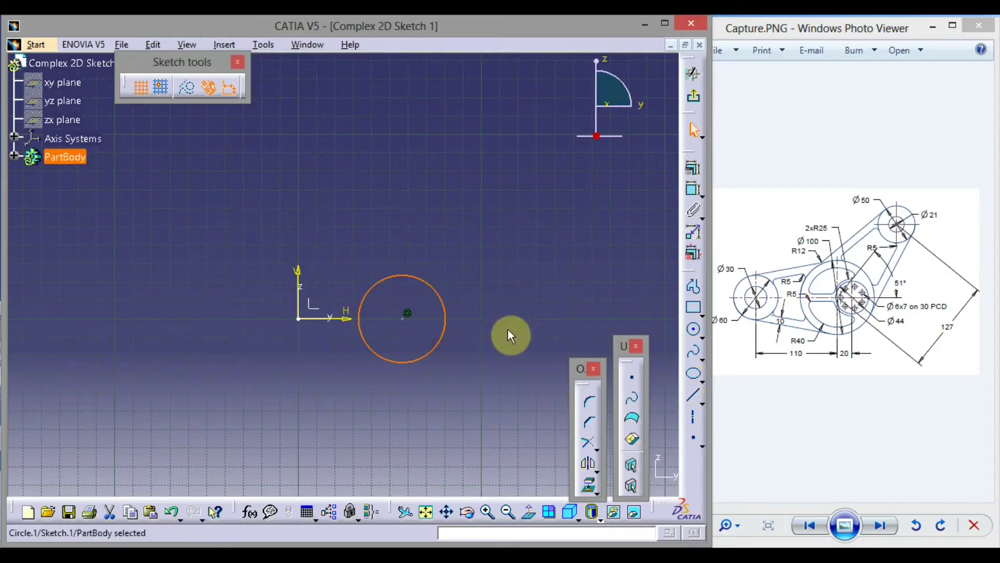
# - Dimension the circle's diameter to 44 mm
pyautogui.click(692, 195)
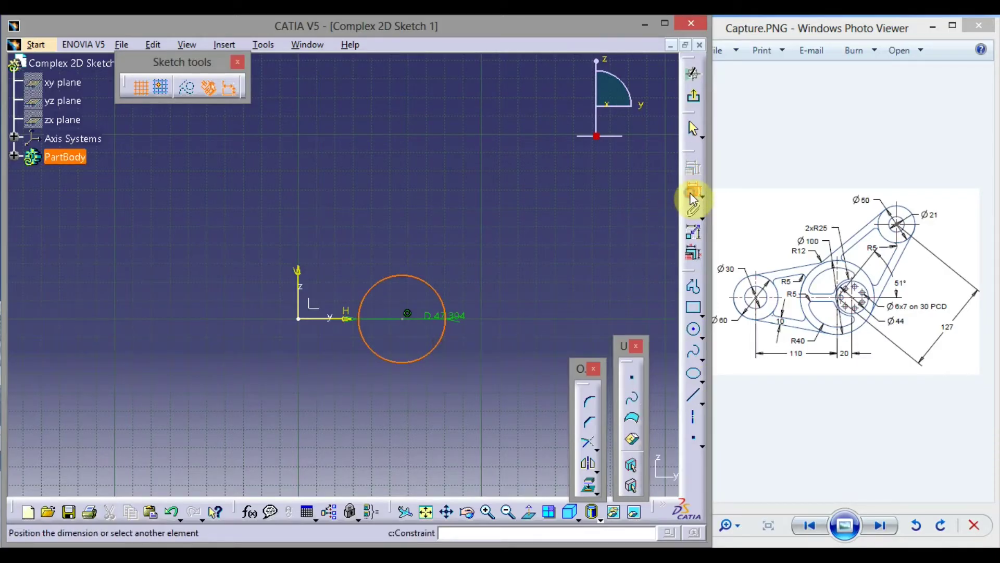
pyautogui.click(357, 384)
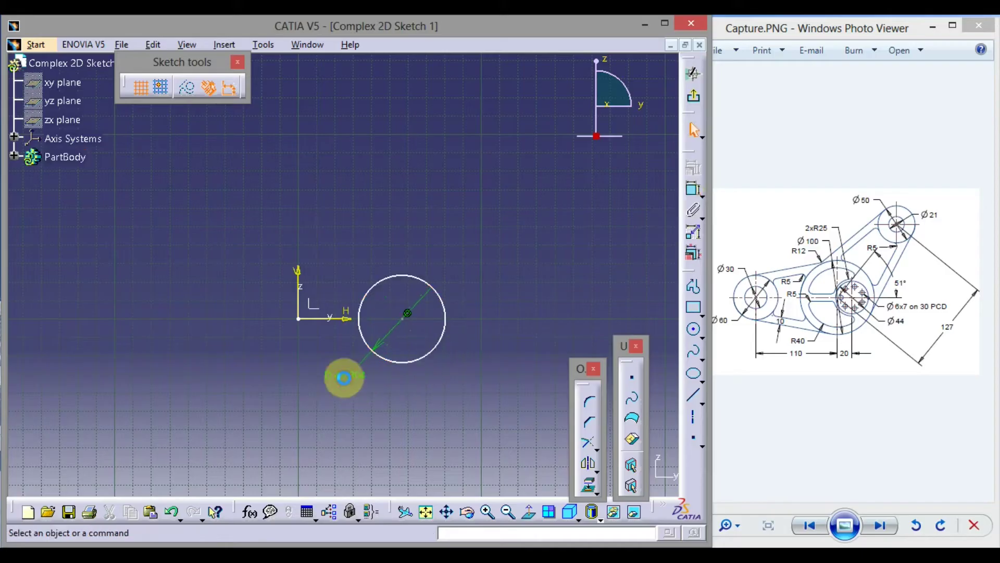
pyautogui.doubleClick(358, 385)
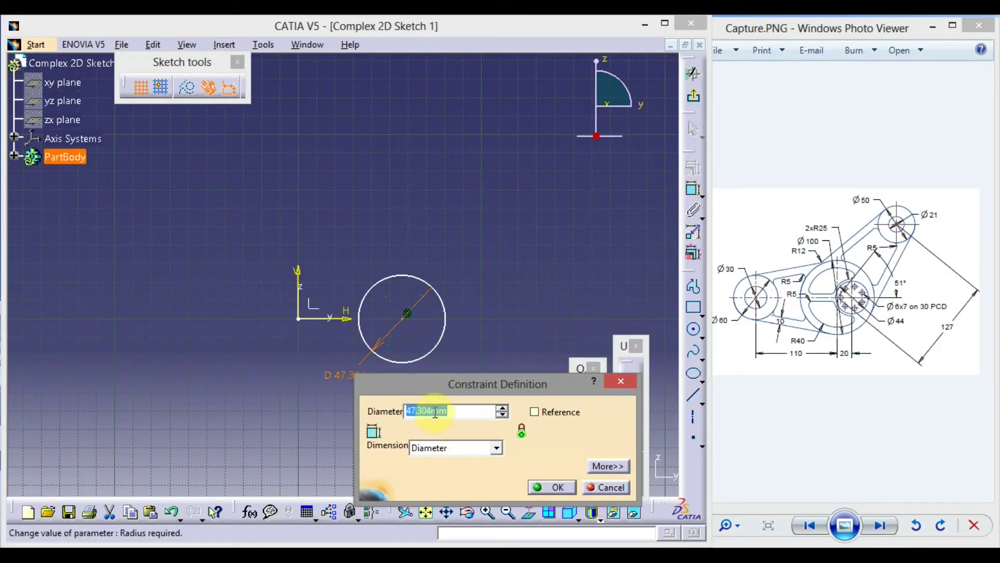
pyautogui.write('44')
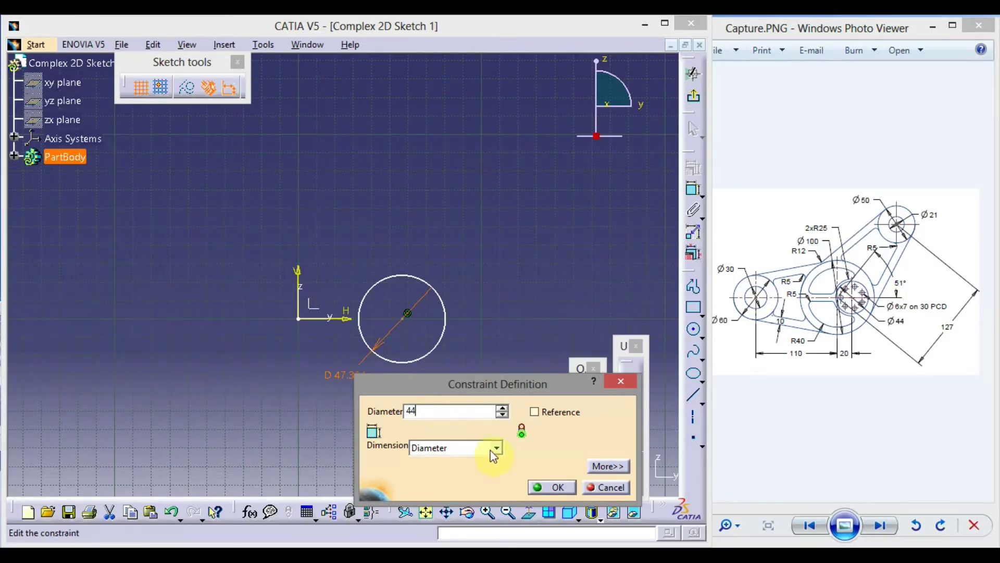
pyautogui.click(547, 485)
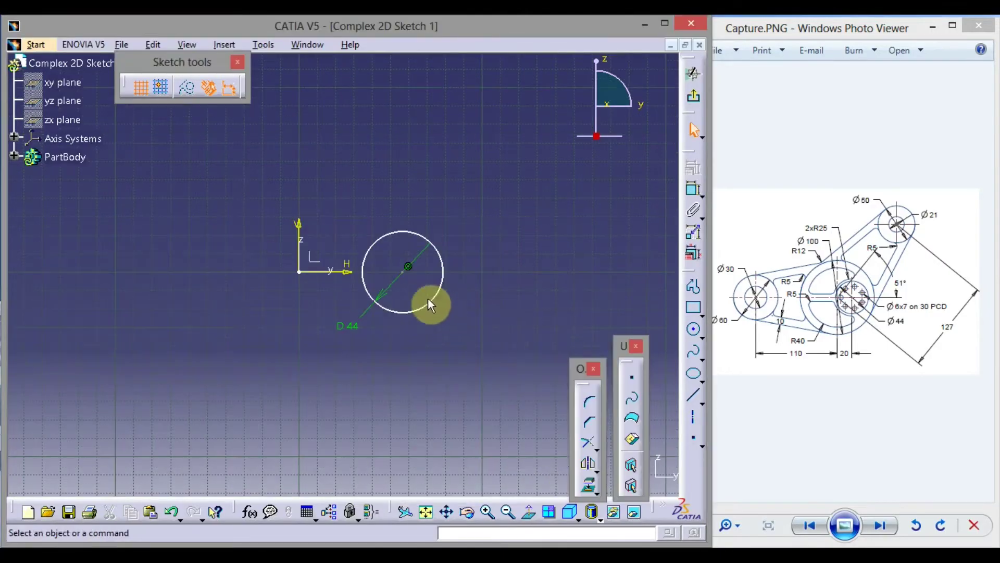
# - Dimension the circle centre 20 mm from the vertical axis, changing it from 56.542
pyautogui.click(410, 276)
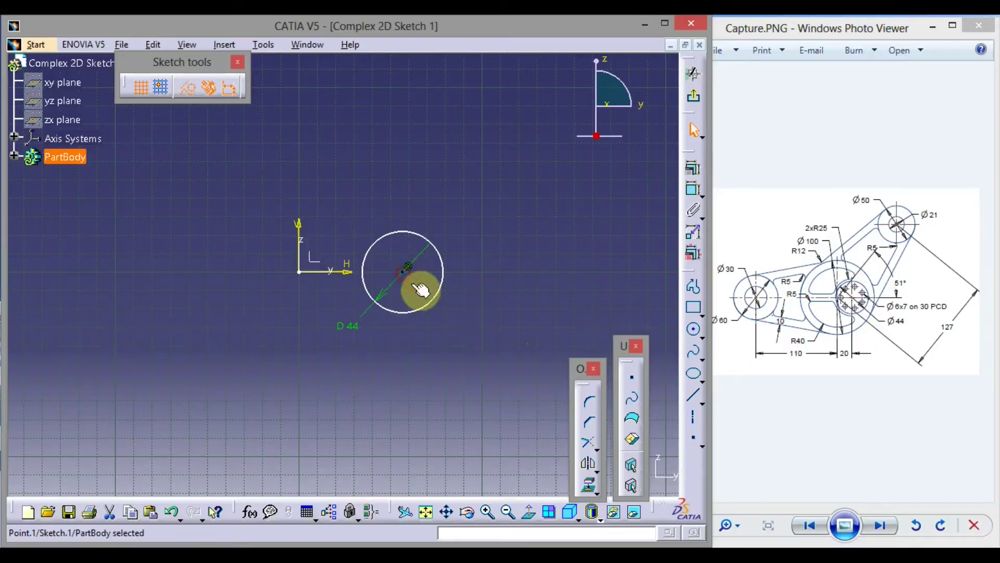
pyautogui.keyDown('ctrl'); pyautogui.click(298, 228); pyautogui.keyUp('ctrl')
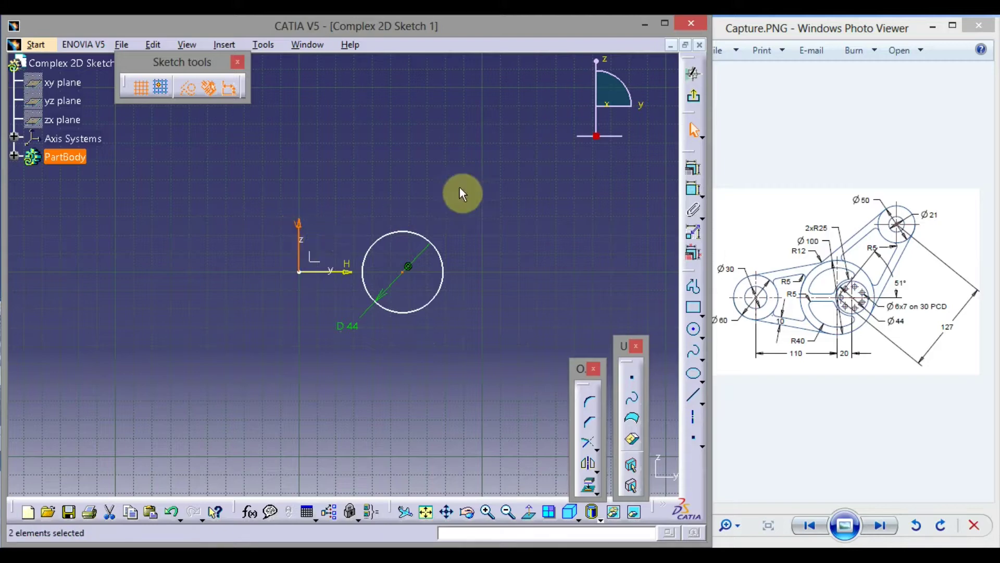
pyautogui.click(693, 189)
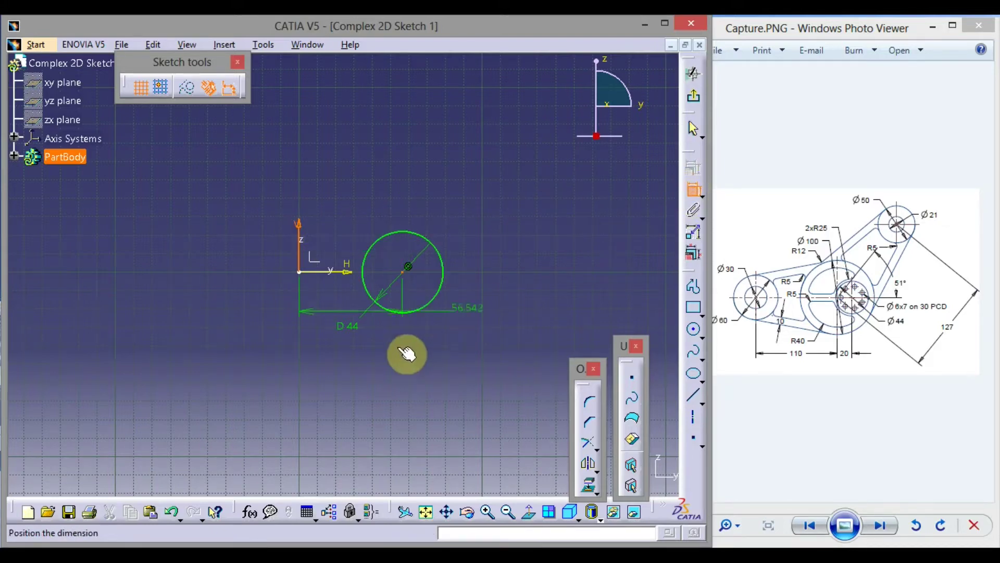
pyautogui.click(353, 365)
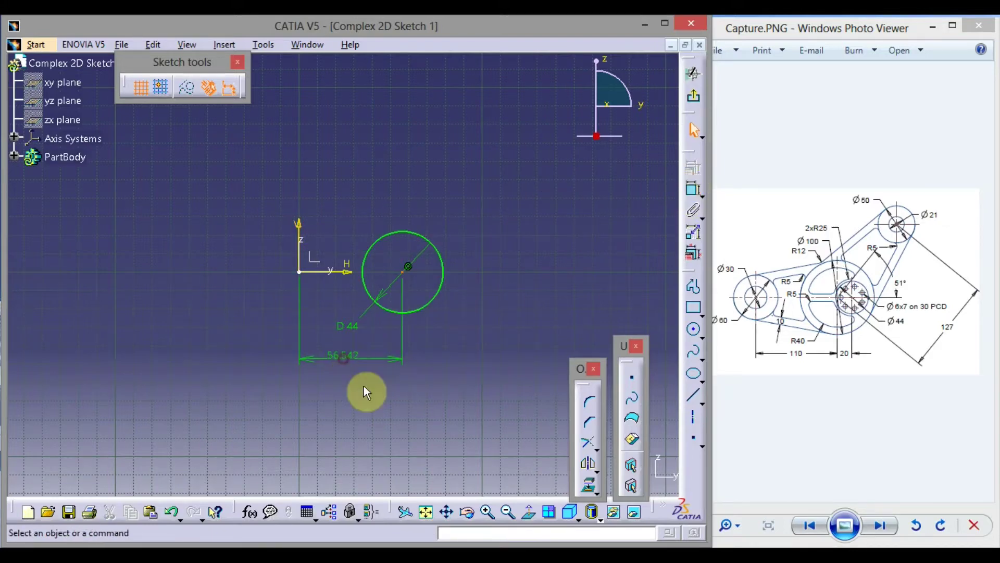
pyautogui.doubleClick(347, 356)
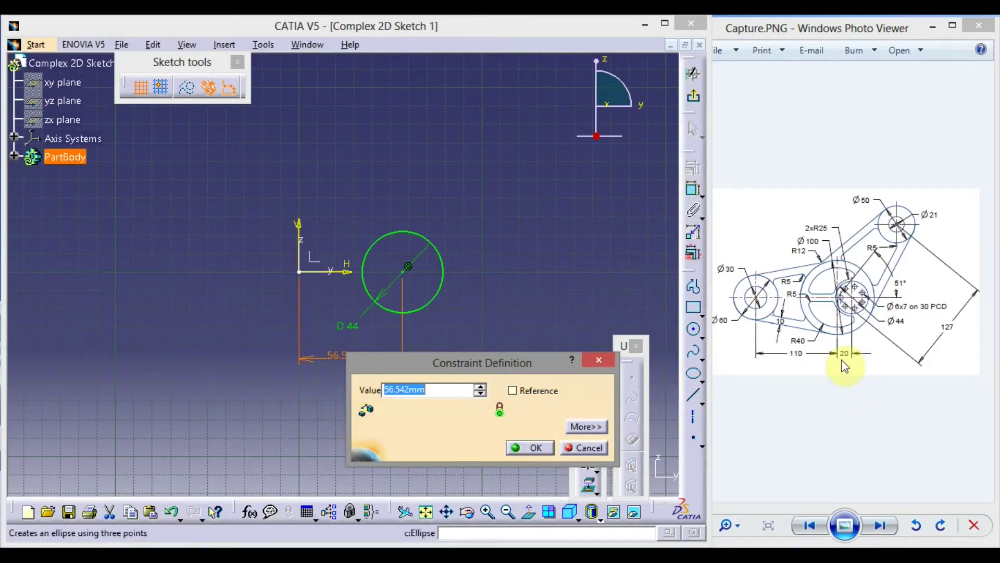
pyautogui.write('20')
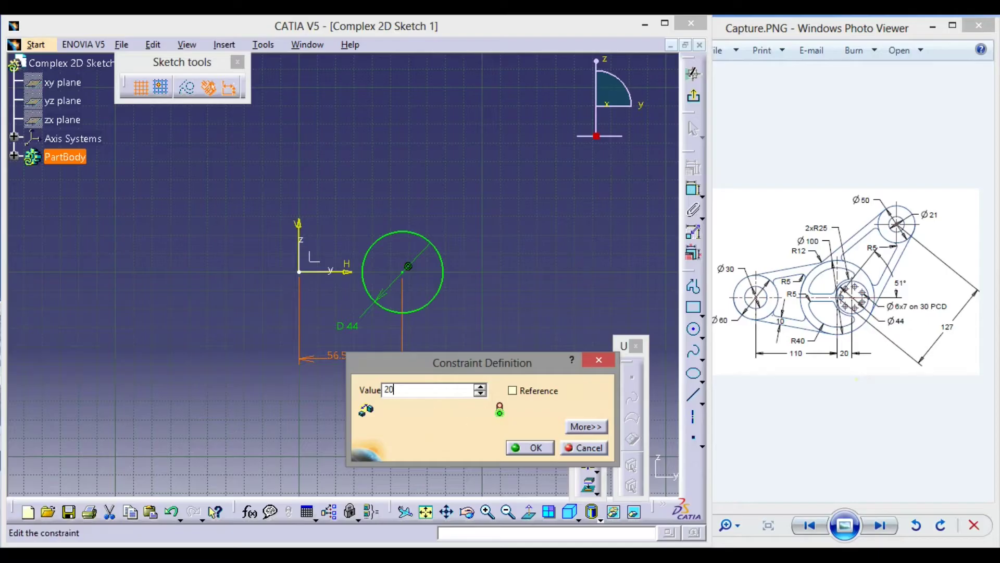
pyautogui.press('Return')
pyautogui.moveTo(381, 335)
pyautogui.mouseDown(button='middle')
pyautogui.moveTo(473, 236)
pyautogui.moveTo(513, 251)
pyautogui.mouseUp(button='middle')
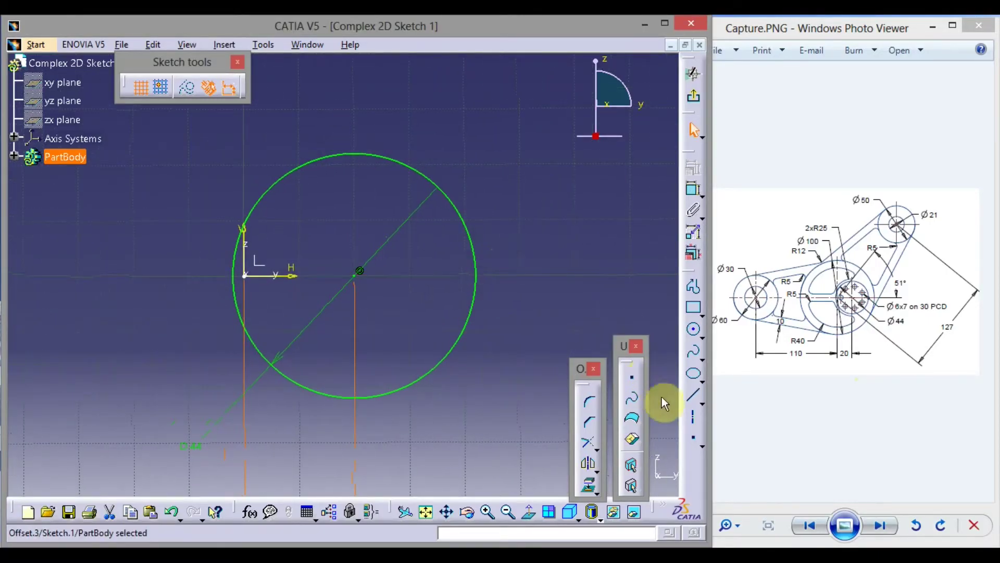
# - Draw a horizontal axis line through the circle centre, then switch to construction geometry
pyautogui.click(693, 415)
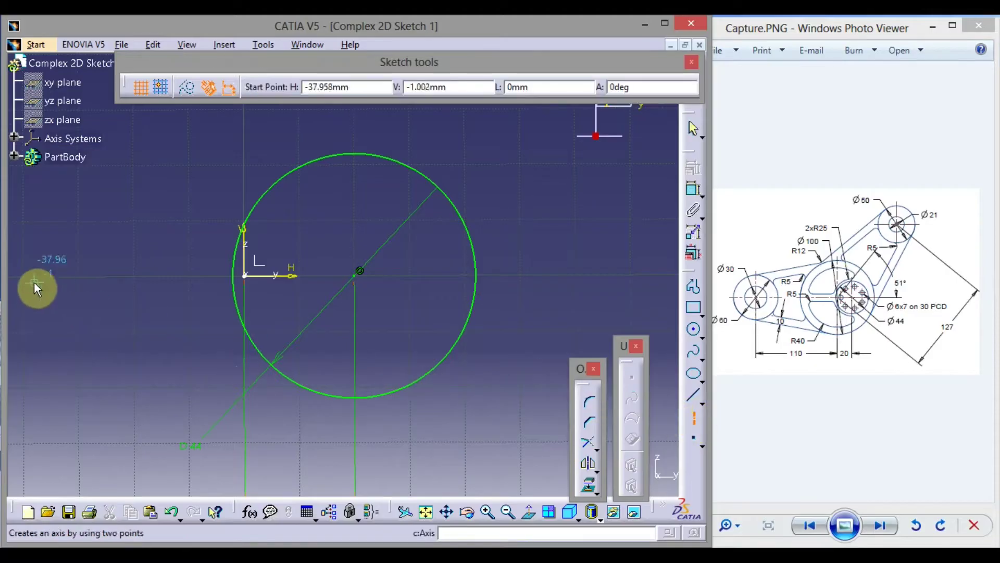
pyautogui.click(21, 277)
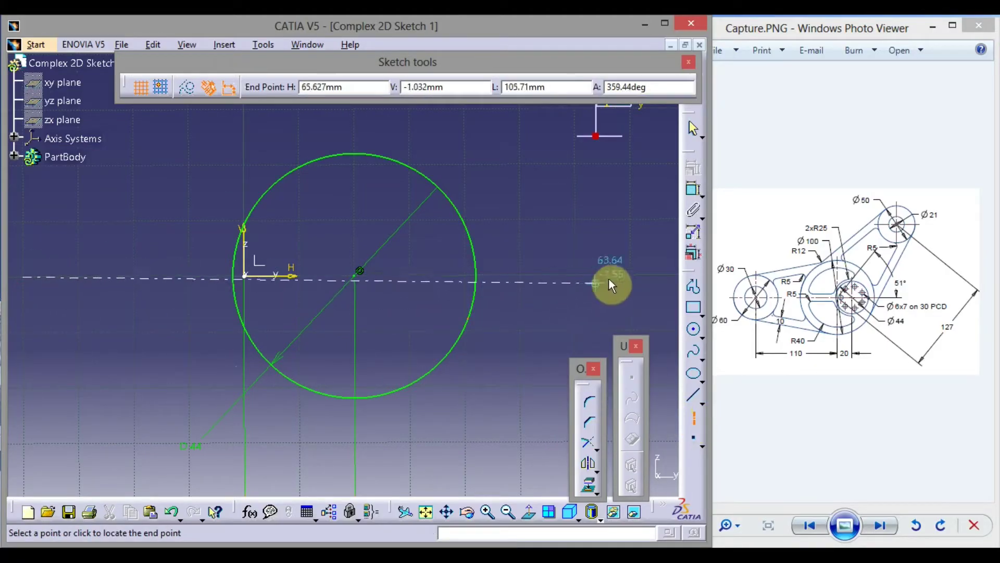
pyautogui.click(644, 273)
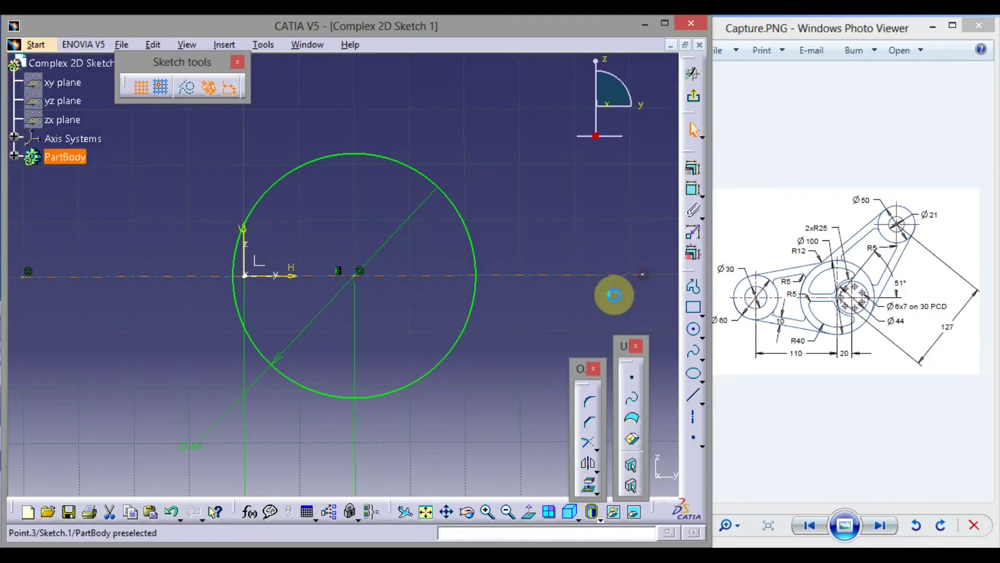
pyautogui.click(511, 325)
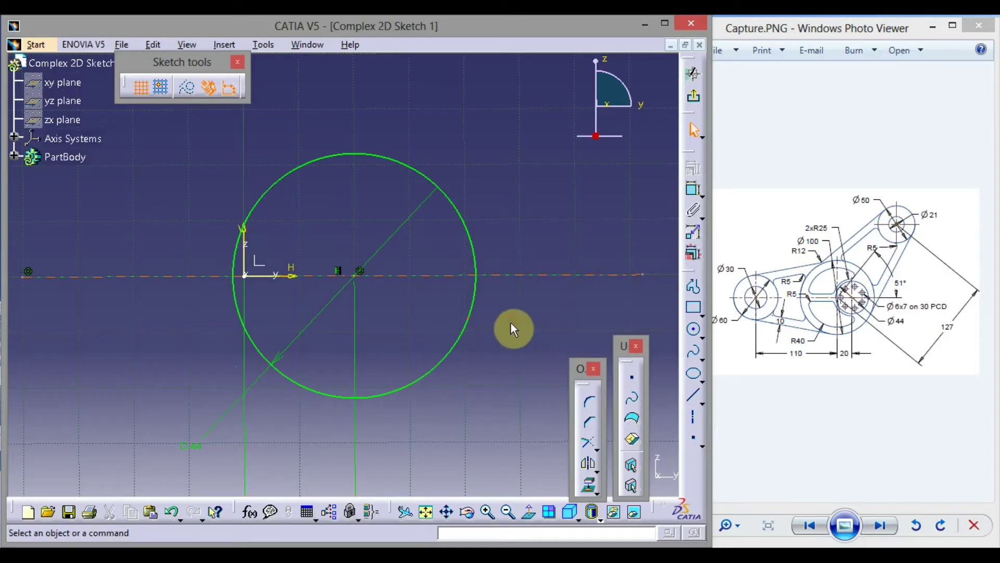
pyautogui.moveTo(511, 322); pyautogui.dragTo(572, 315, button='middle')
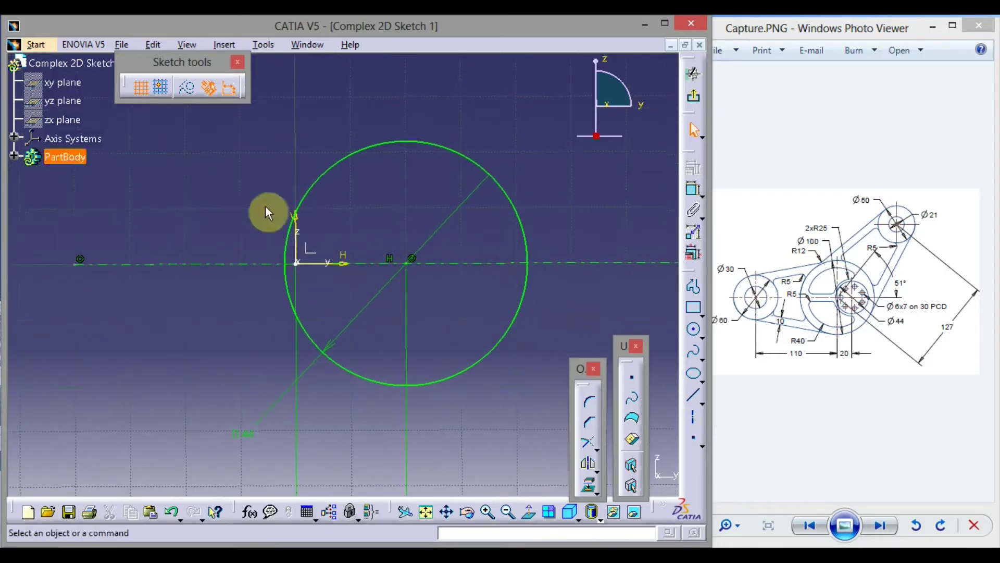
pyautogui.click(188, 89)
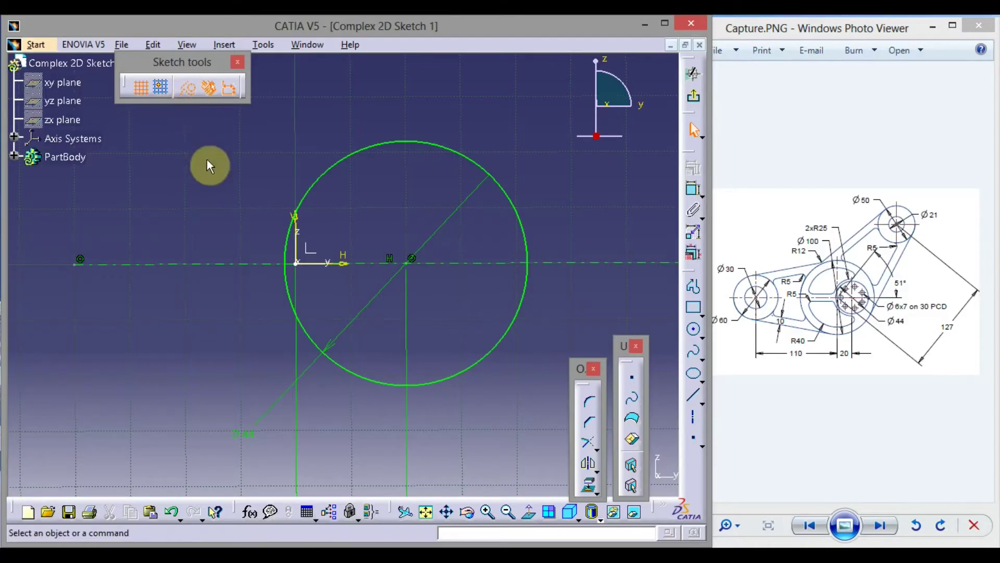
# - Draw a dashed construction circle concentric with the 44 mm circle and set its diameter to 30
pyautogui.click(696, 334)
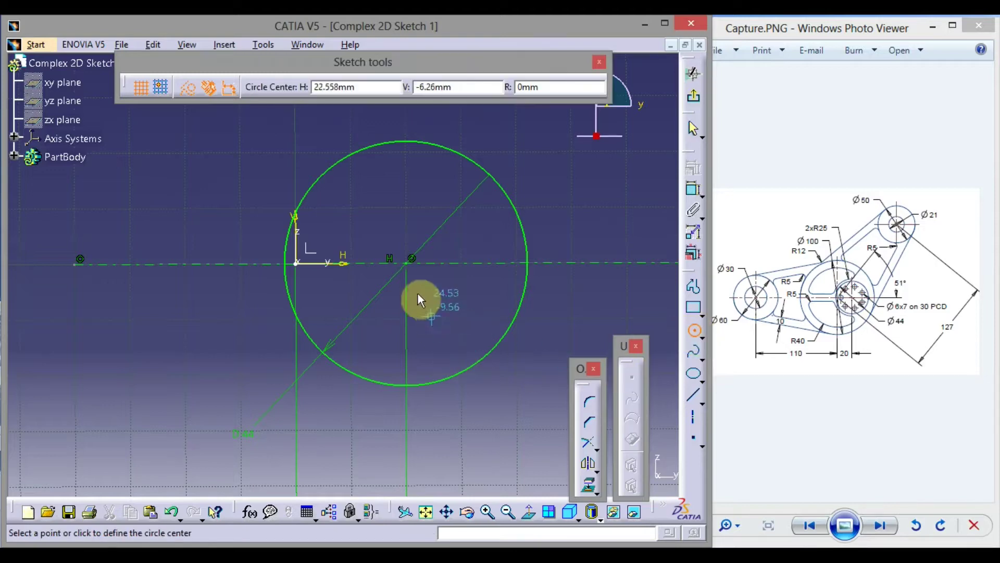
pyautogui.click(407, 263)
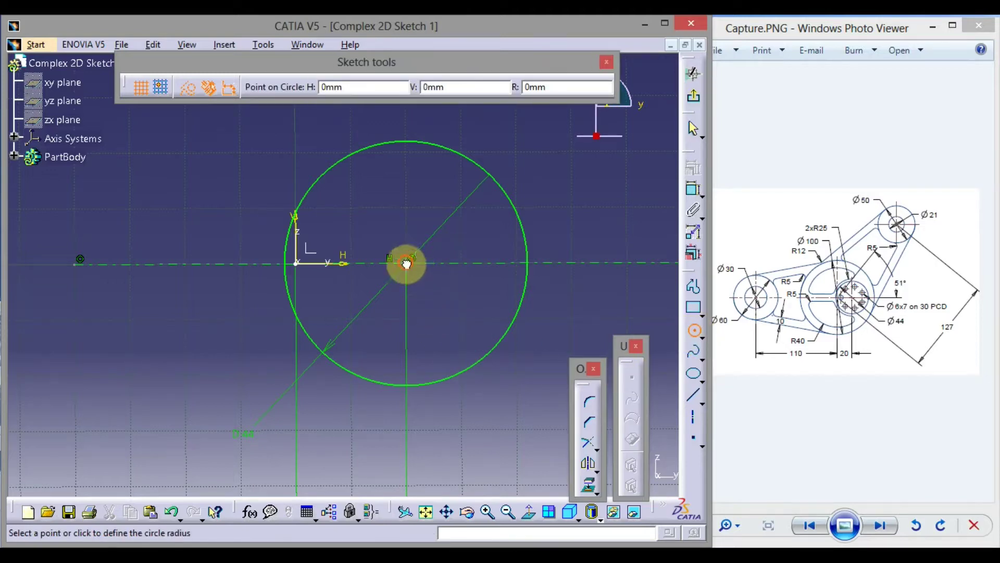
pyautogui.click(474, 314)
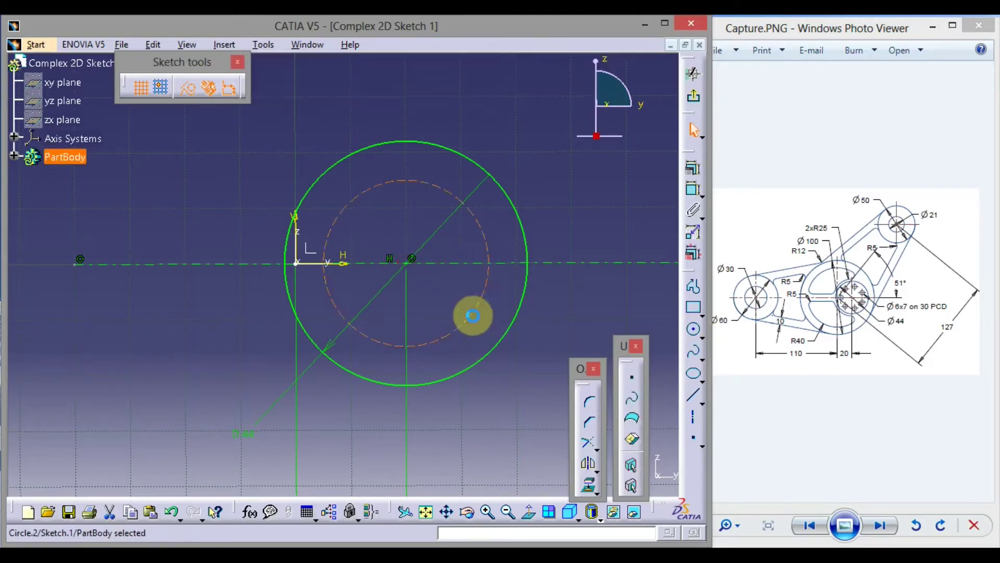
pyautogui.click(694, 189)
pyautogui.click(528, 374)
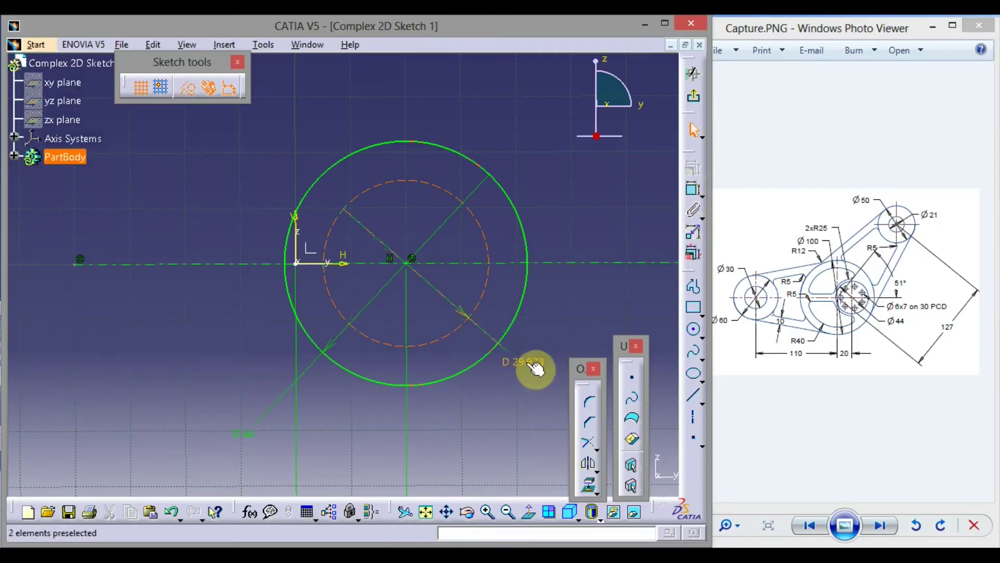
pyautogui.doubleClick(521, 362)
pyautogui.write('30')
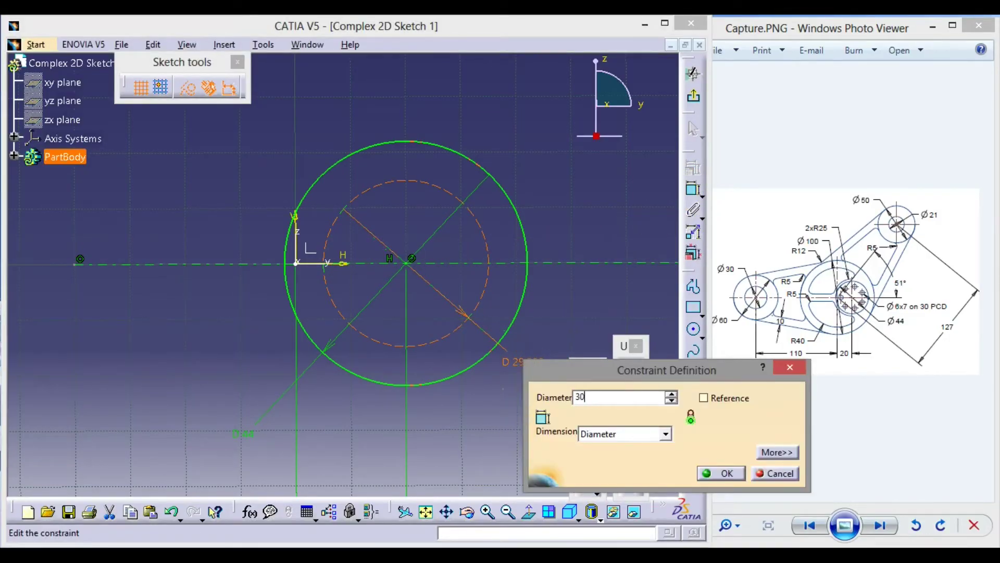
pyautogui.press('Return')
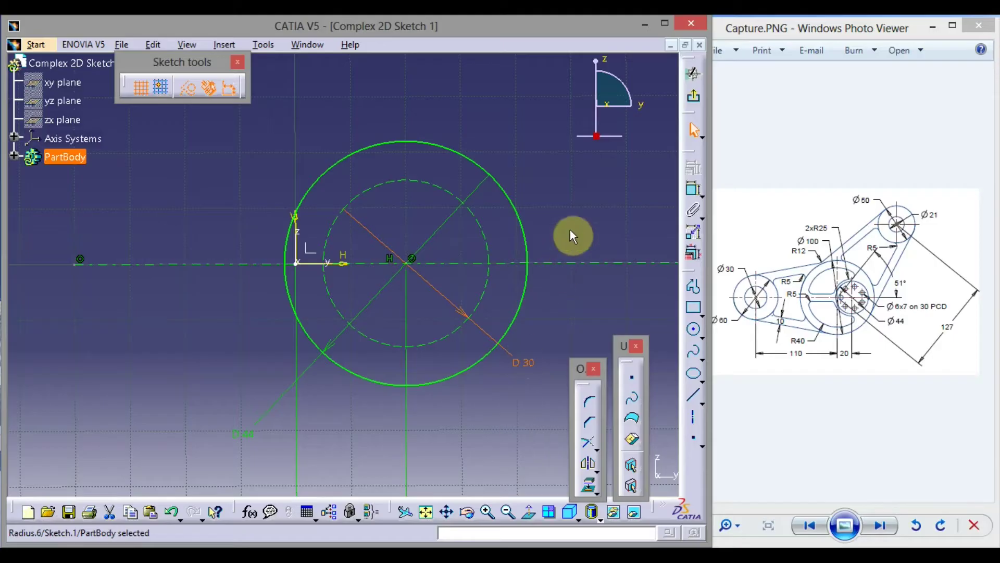
pyautogui.click(582, 213)
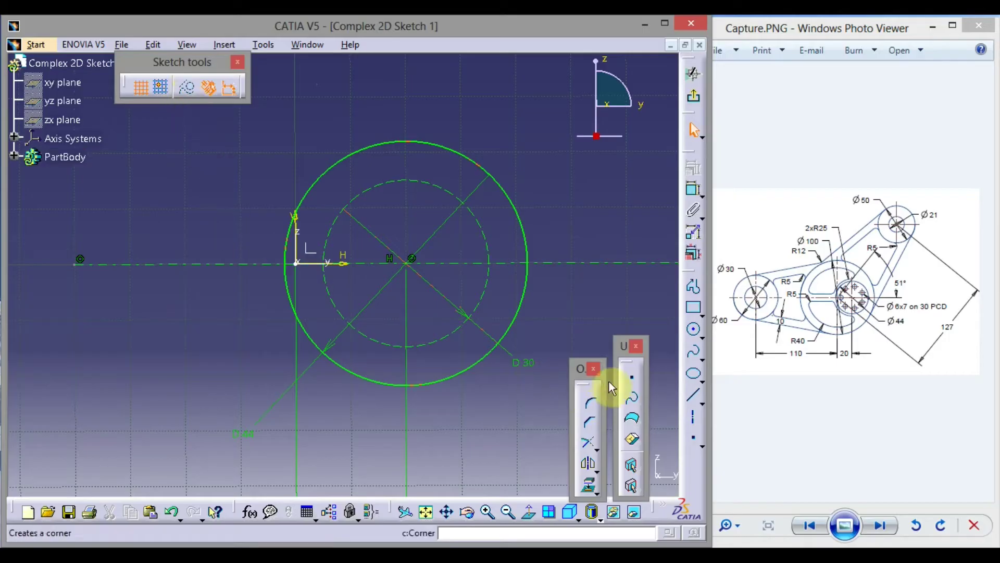
# - Draw a small hole circle on the horizontal axis at the pitch circle's left, diameter 6
pyautogui.click(693, 332)
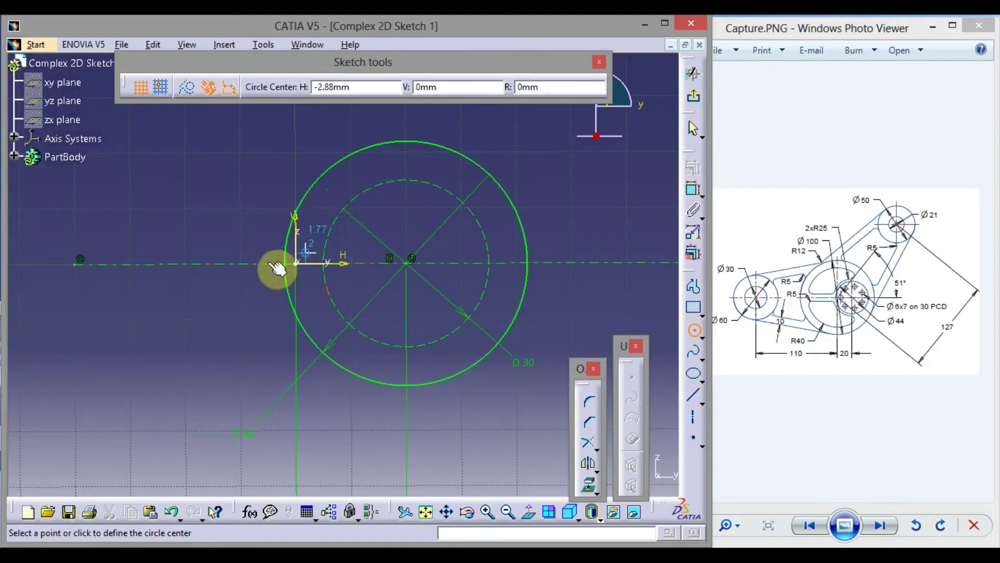
pyautogui.click(326, 264)
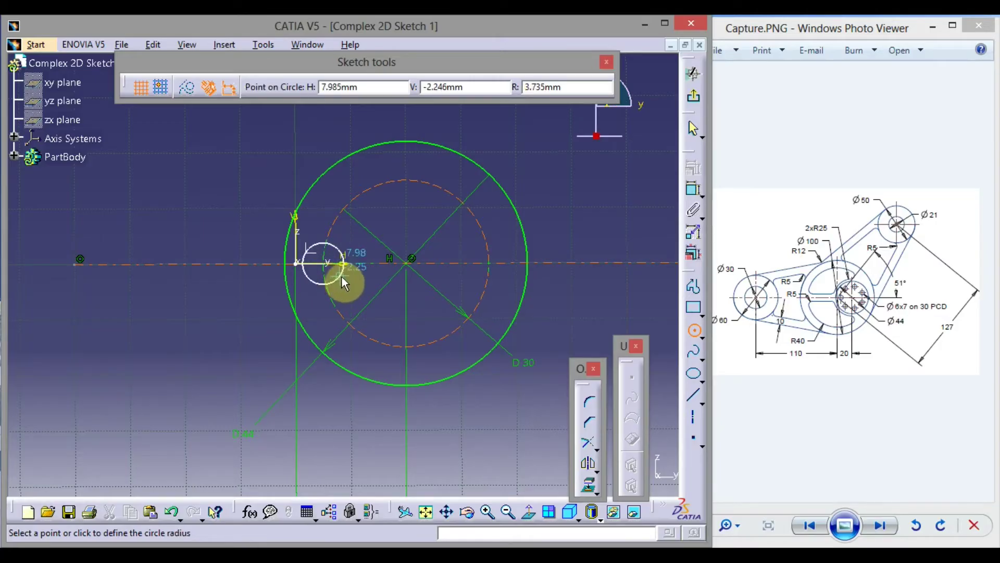
pyautogui.click(344, 277)
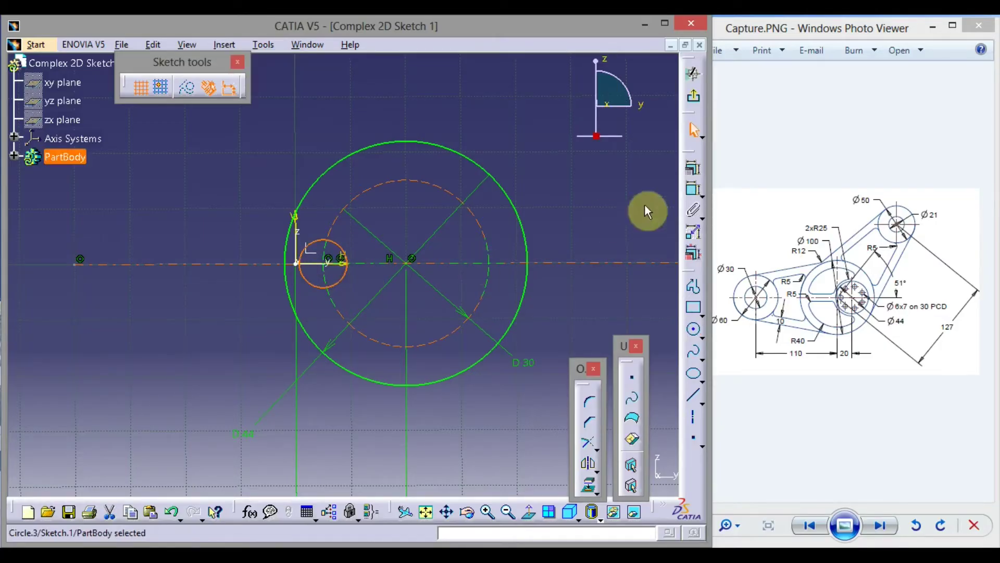
pyautogui.click(694, 190)
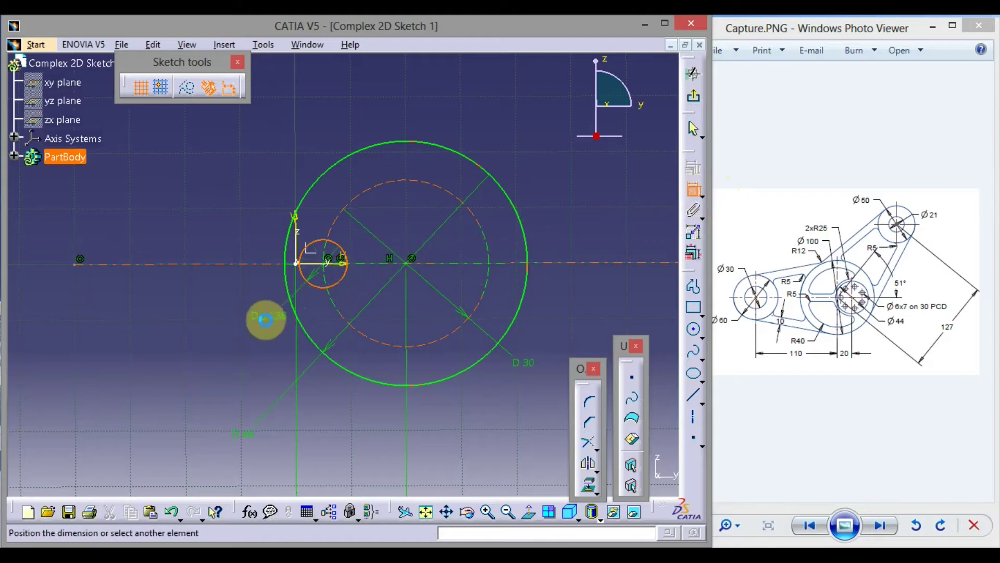
pyautogui.click(263, 320)
pyautogui.doubleClick(267, 317)
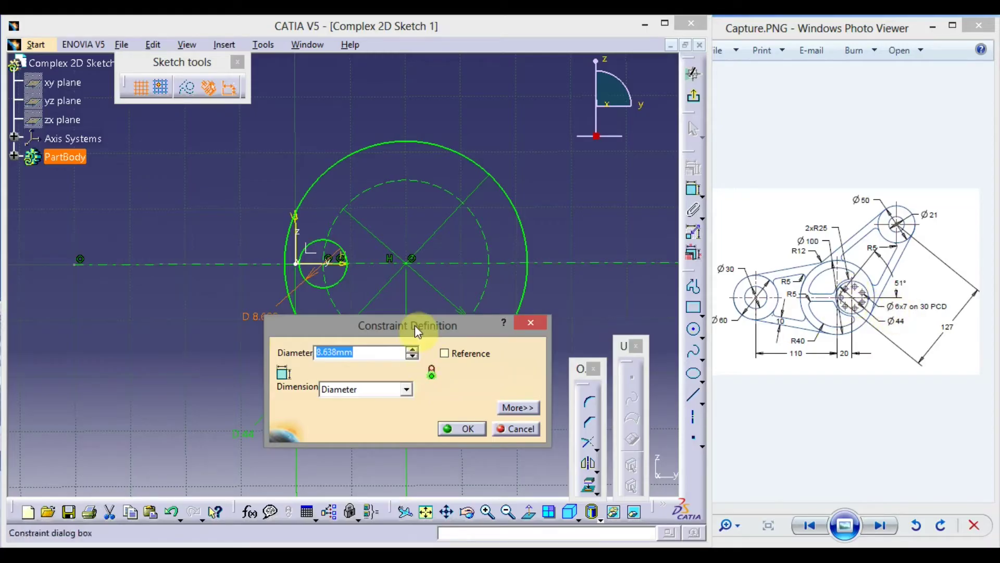
pyautogui.write('6')
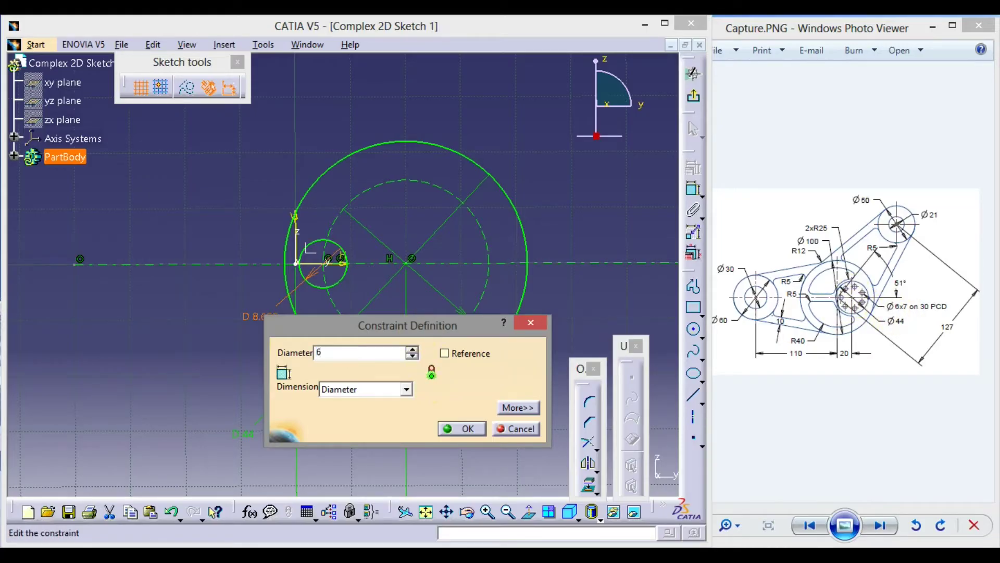
pyautogui.press('Return')
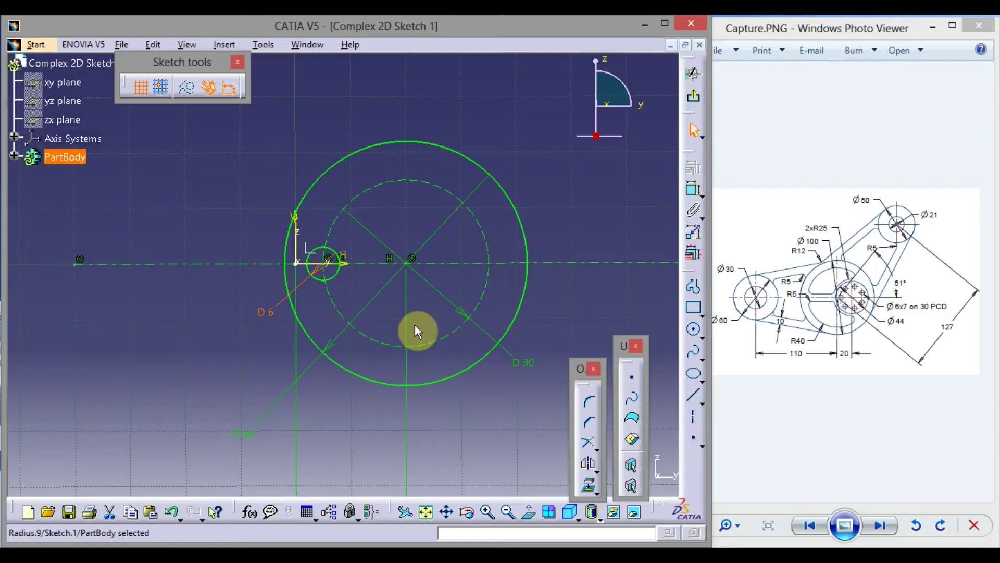
# - Rotate-copy the 6 mm hole six times at 51.4° around the pitch circle centre
pyautogui.click(513, 259)
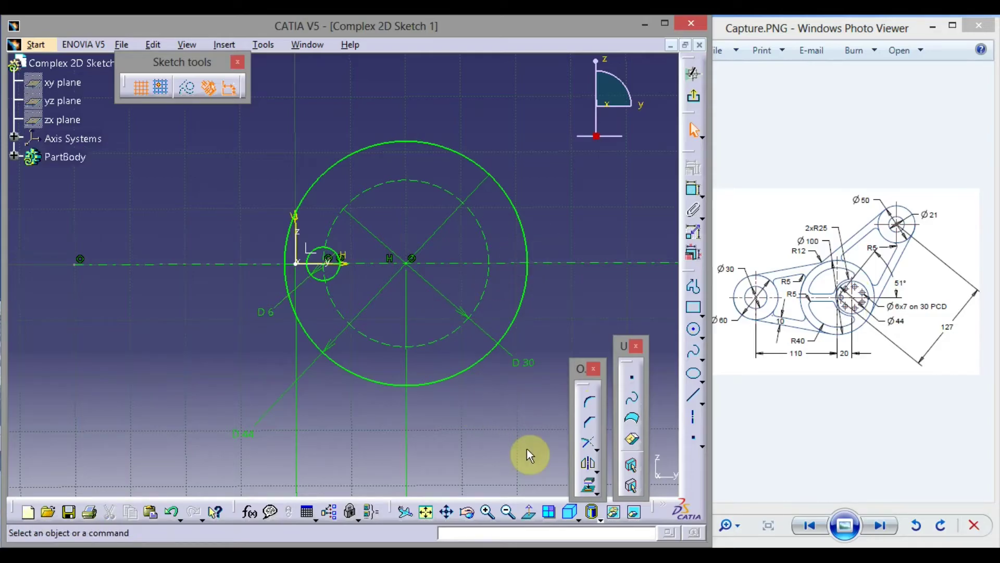
pyautogui.click(343, 276)
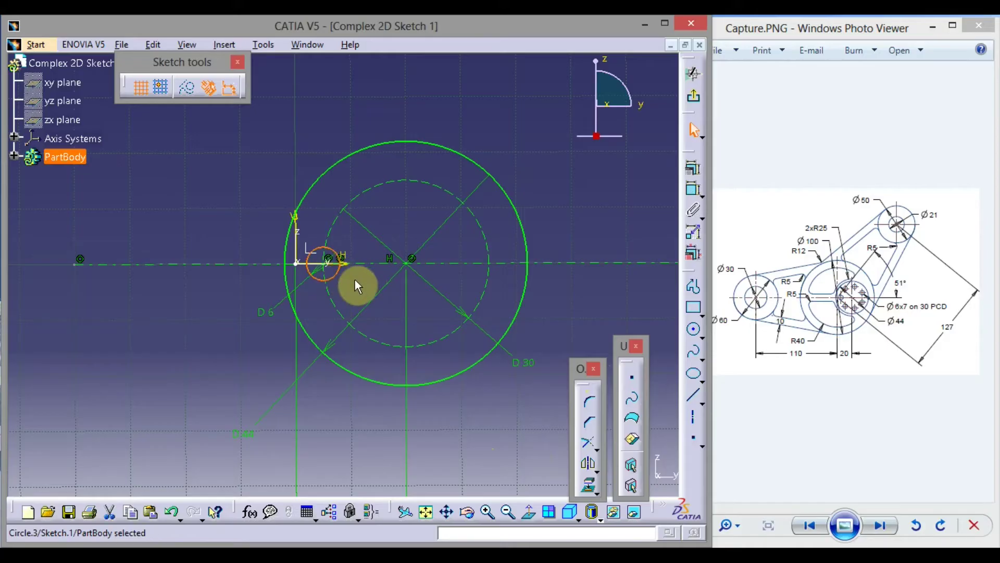
pyautogui.click(599, 472)
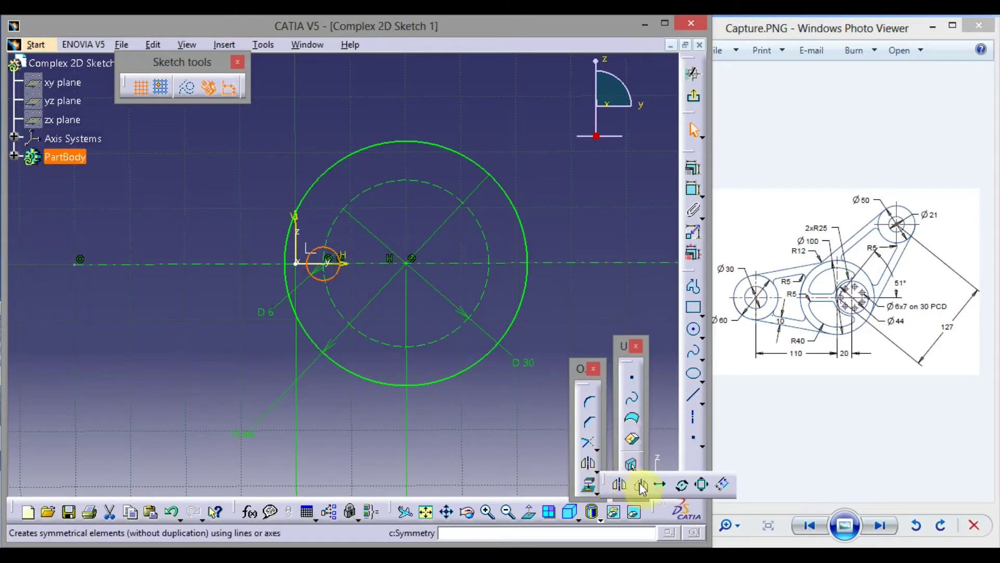
pyautogui.click(682, 487)
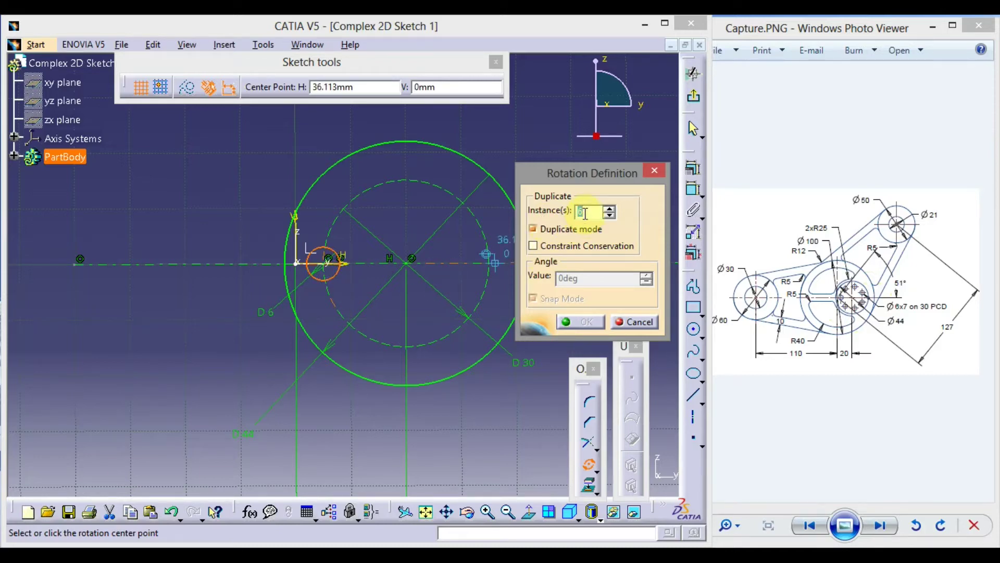
pyautogui.click(412, 264)
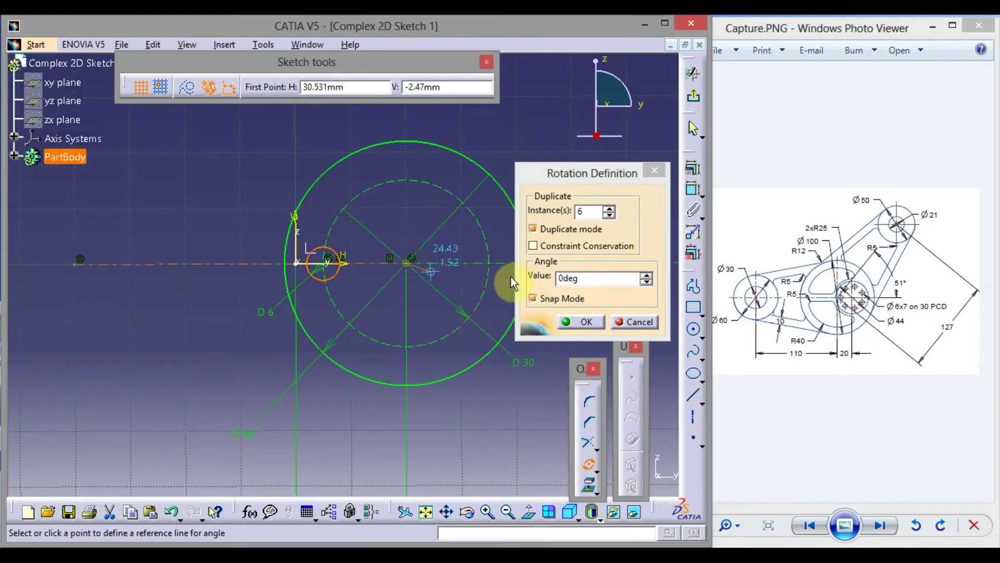
pyautogui.moveTo(586, 280); pyautogui.dragTo(561, 282)
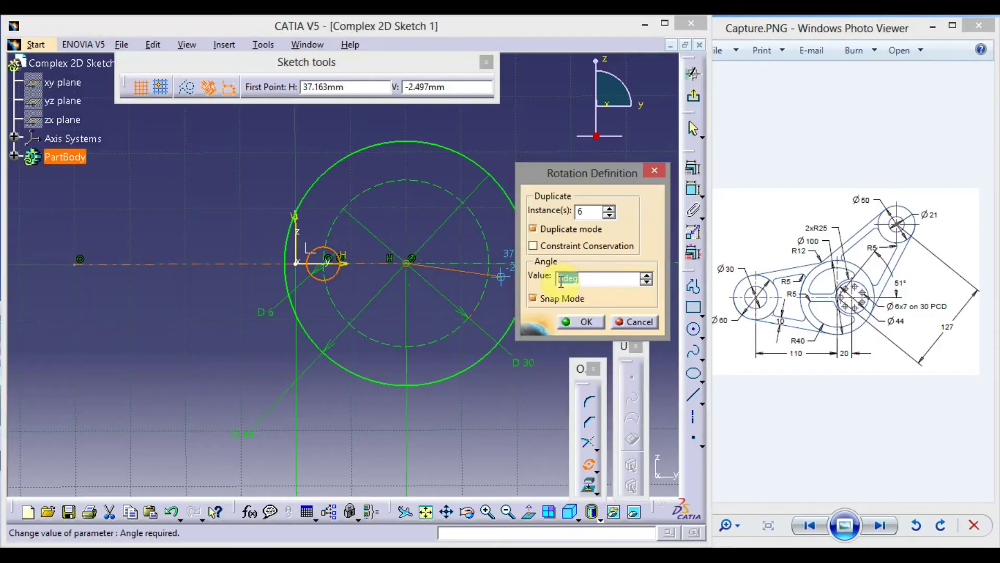
pyautogui.write('51.4')
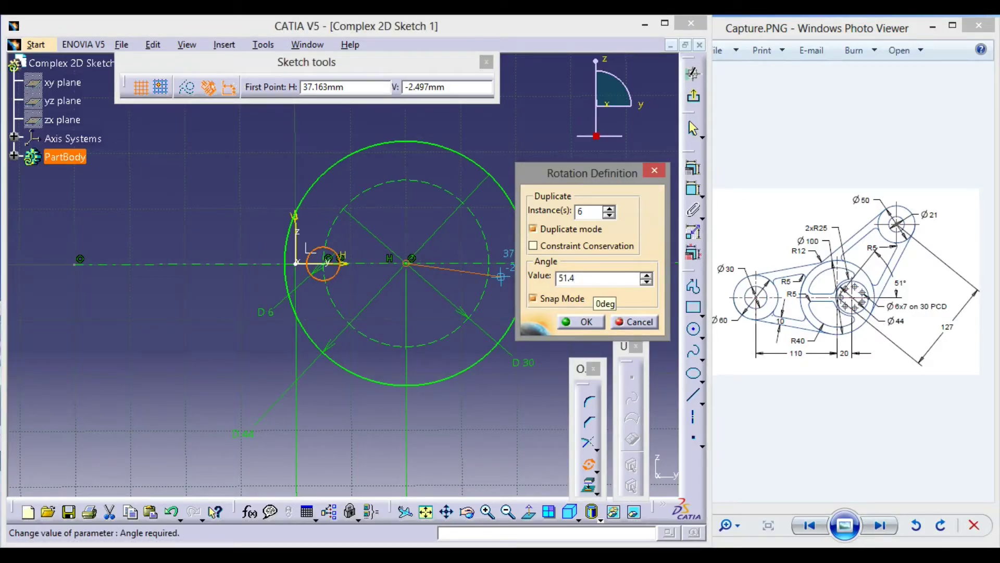
pyautogui.press('Return')
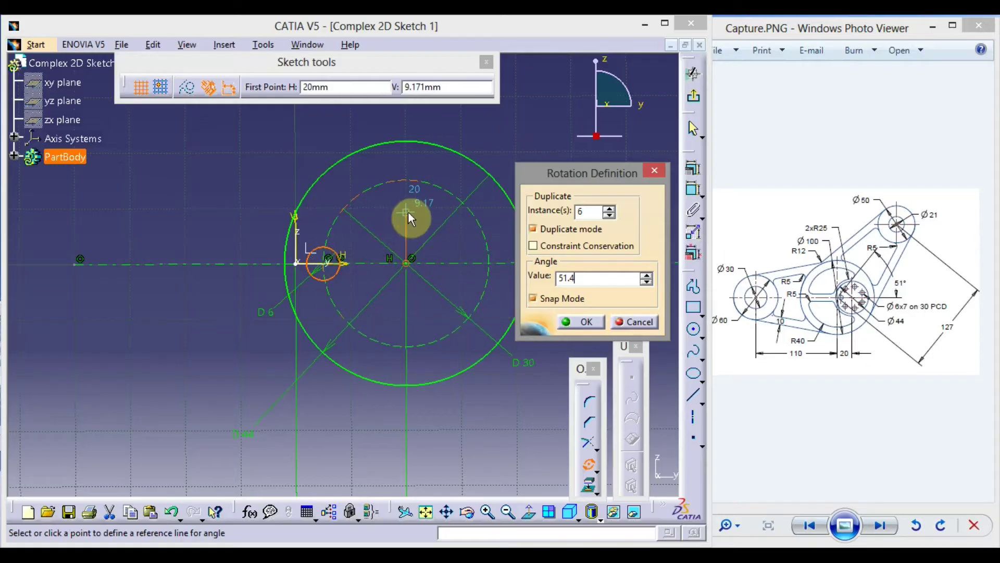
pyautogui.click(566, 281)
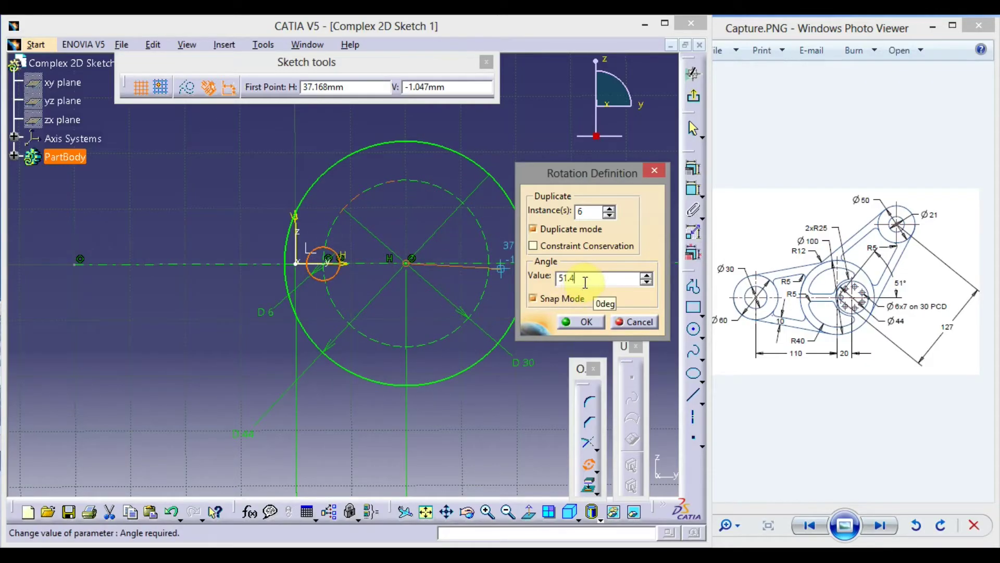
pyautogui.click(586, 322)
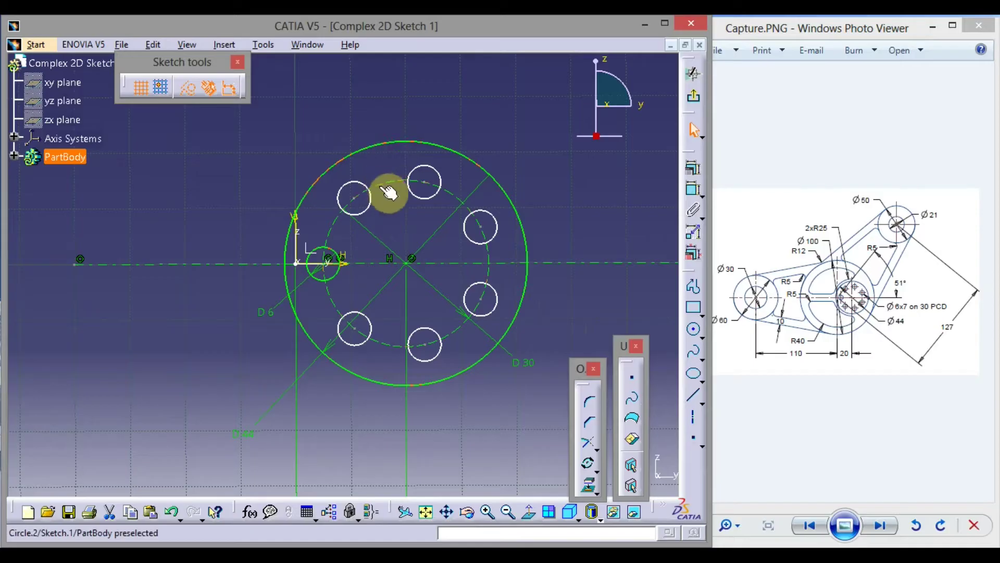
pyautogui.click(398, 149)
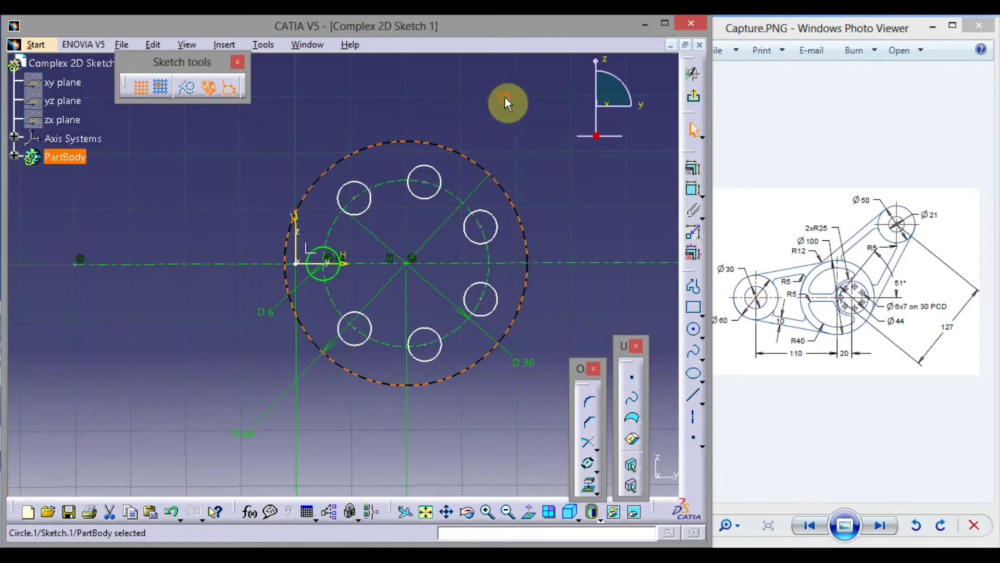
pyautogui.click(494, 108)
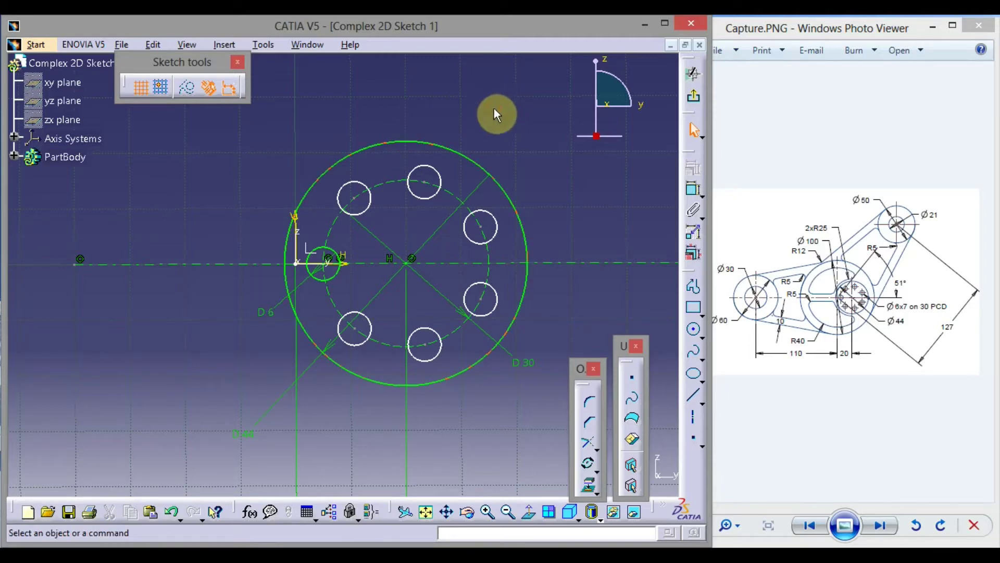
pyautogui.click(357, 184)
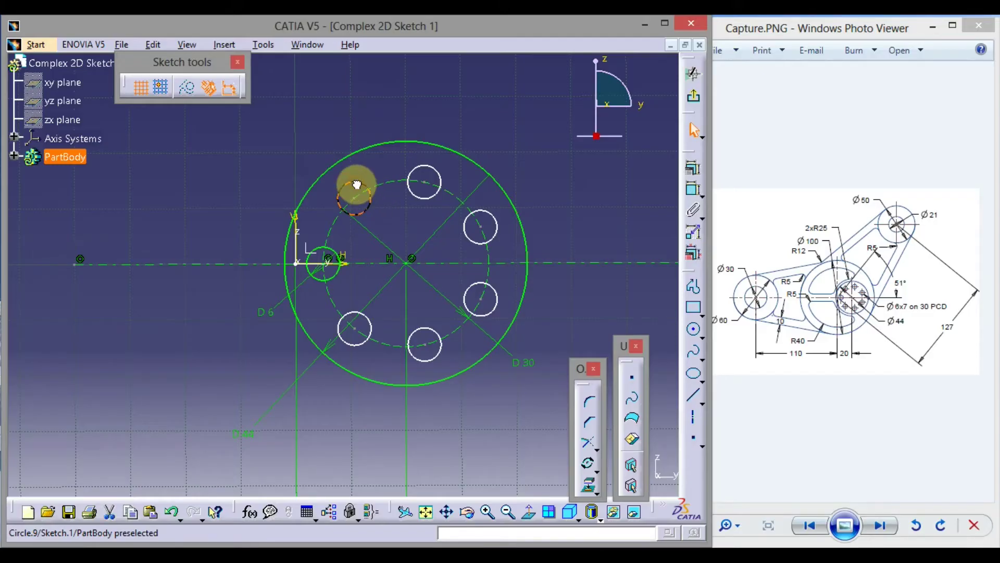
pyautogui.moveTo(357, 184); pyautogui.dragTo(392, 120)
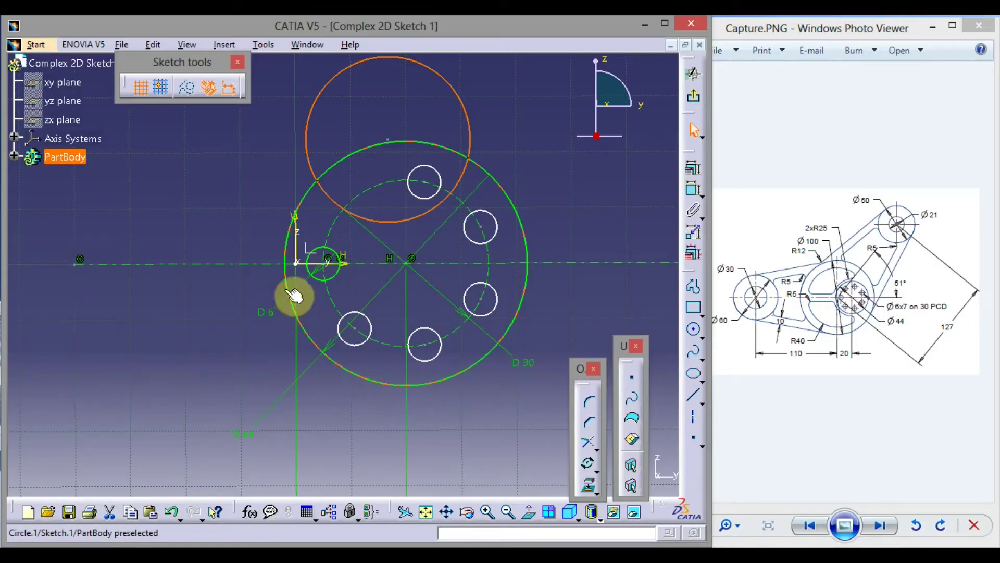
pyautogui.click(430, 174)
pyautogui.click(572, 193)
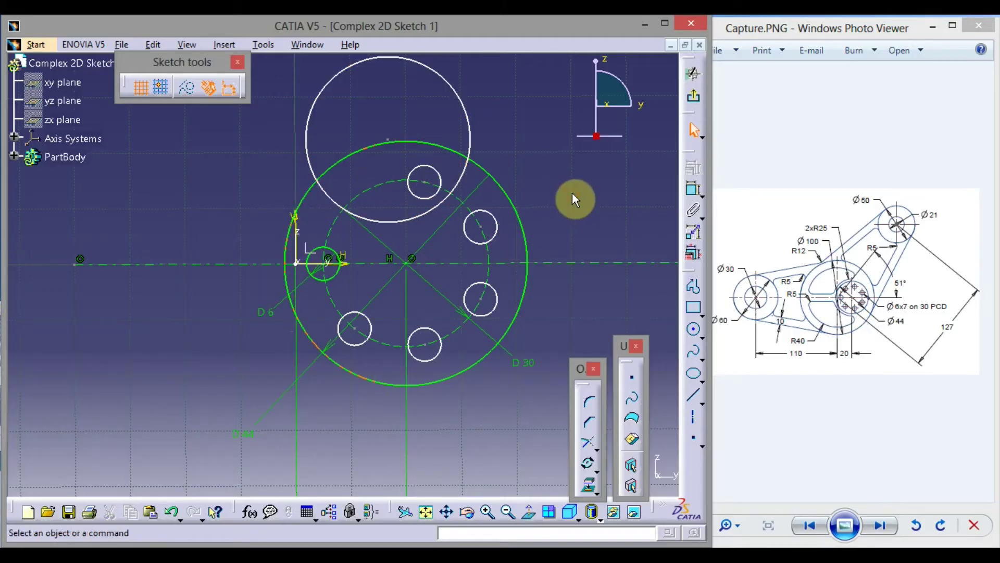
pyautogui.hotkey('ctrl', 'z')
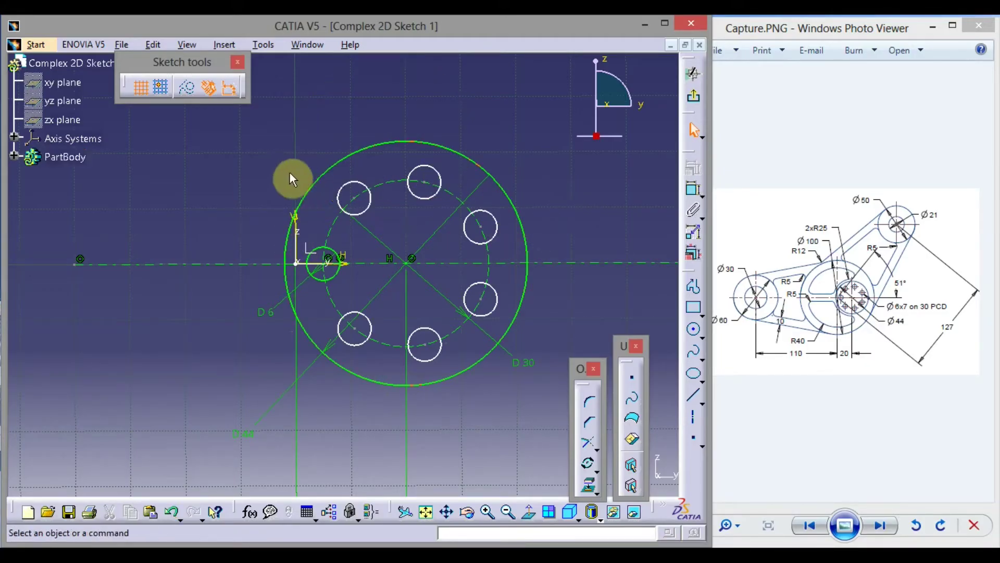
pyautogui.moveTo(262, 152); pyautogui.dragTo(517, 380)
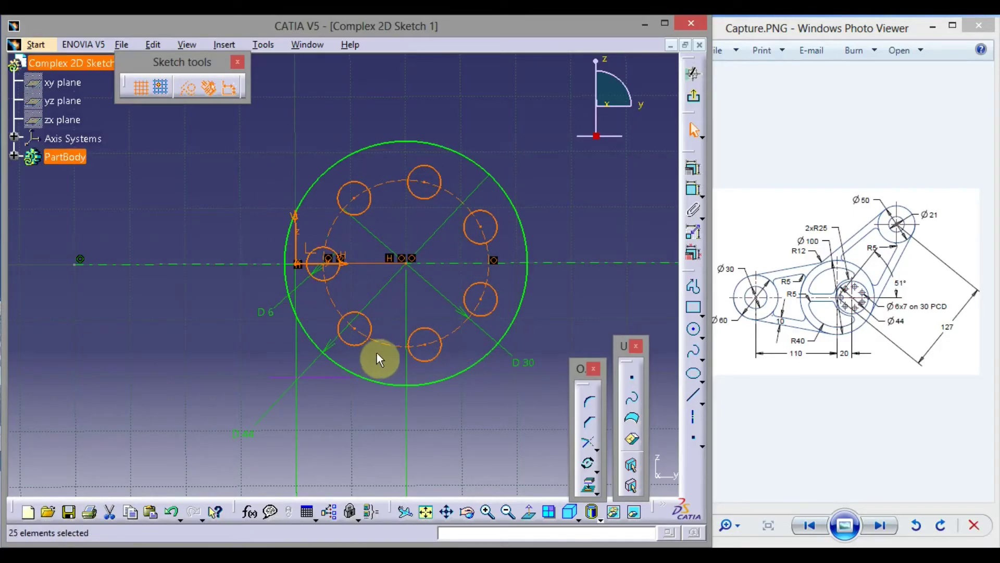
# - Auto-constrain the eight circles in Chained mode, using the vertical and horizontal axes as references
pyautogui.click(702, 219)
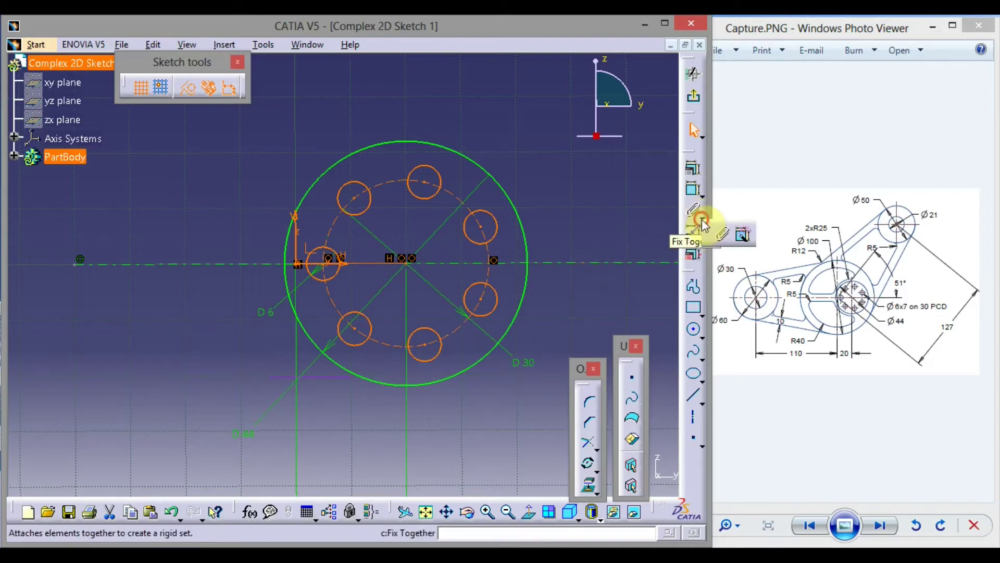
pyautogui.click(743, 236)
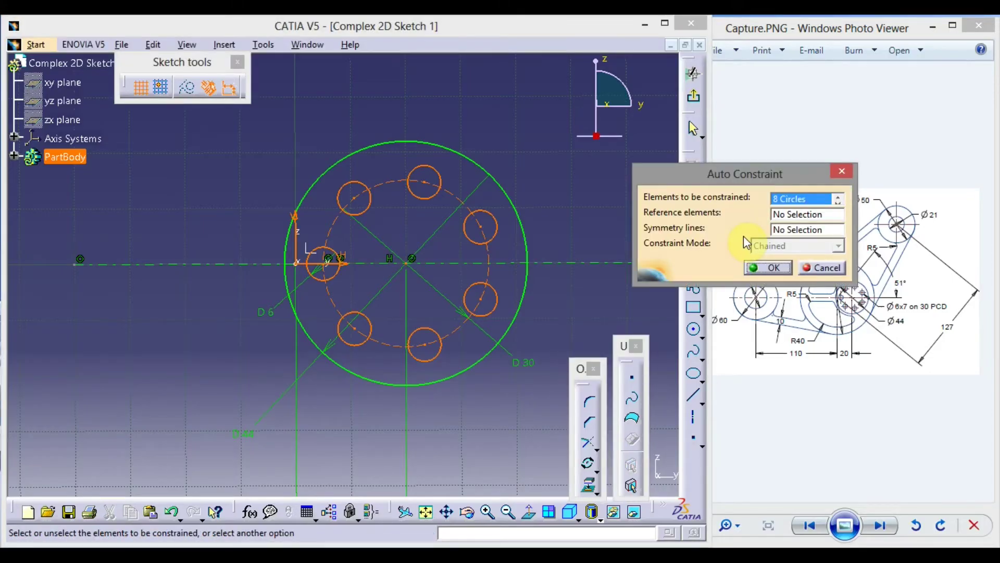
pyautogui.click(784, 215)
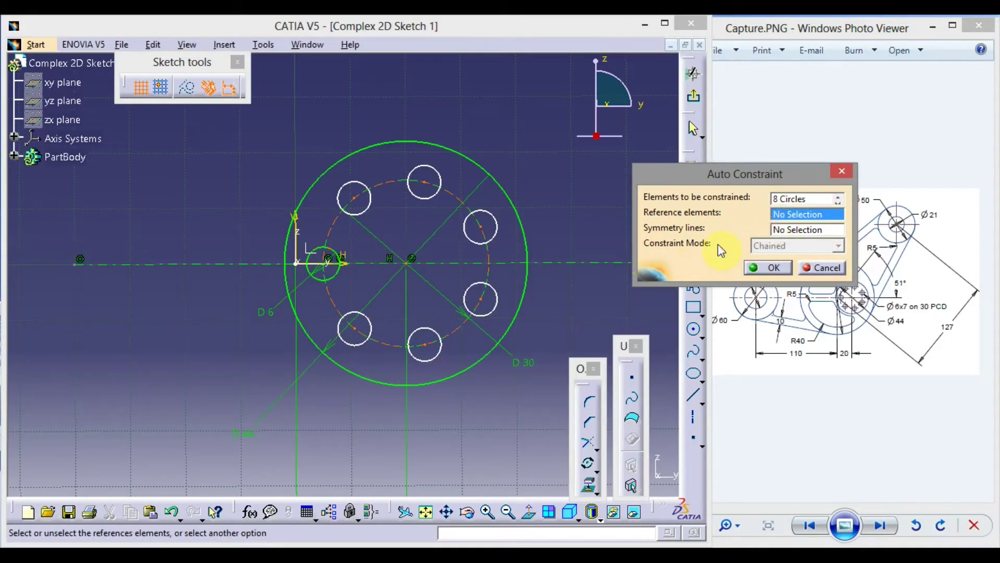
pyautogui.click(302, 230)
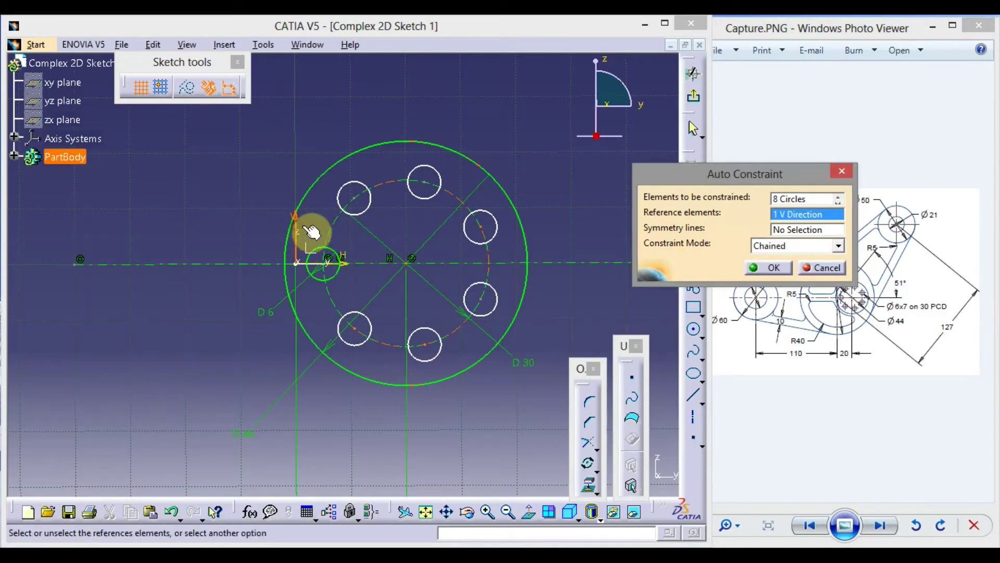
pyautogui.click(349, 263)
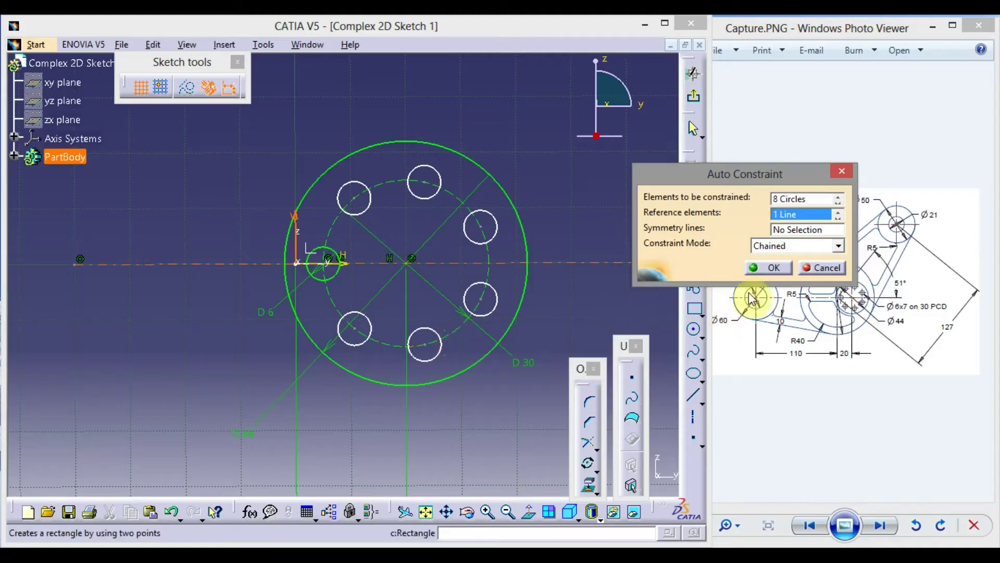
pyautogui.click(776, 267)
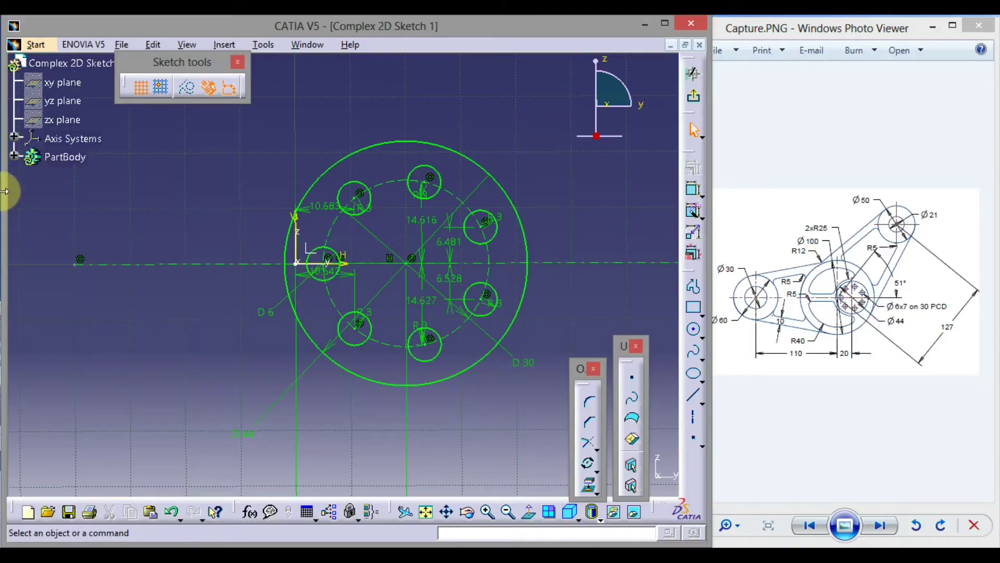
# - Expand the sketch's Constraints and select Coincidence.10 through Radius.21
pyautogui.click(14, 157)
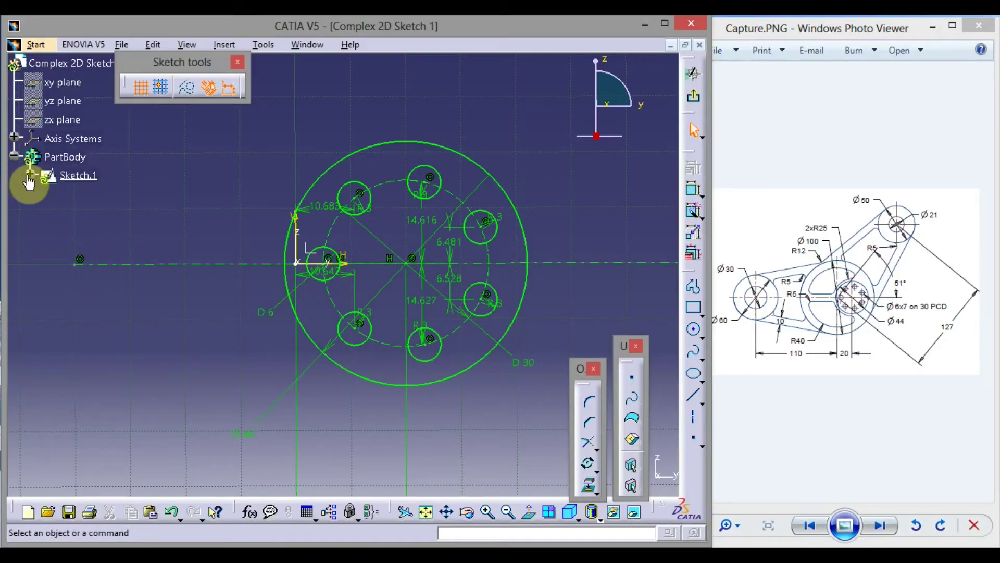
pyautogui.click(29, 175)
pyautogui.click(46, 233)
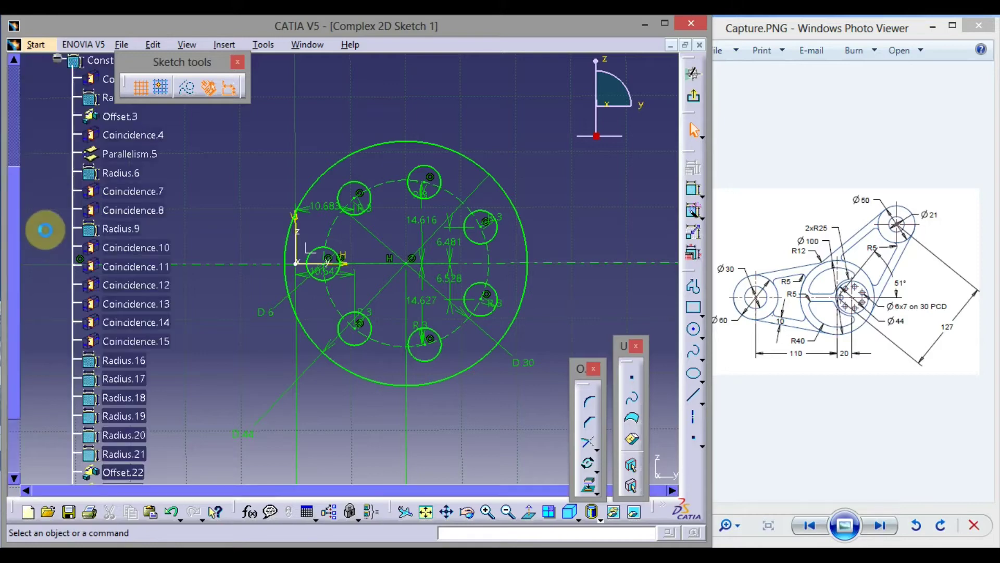
pyautogui.click(153, 253)
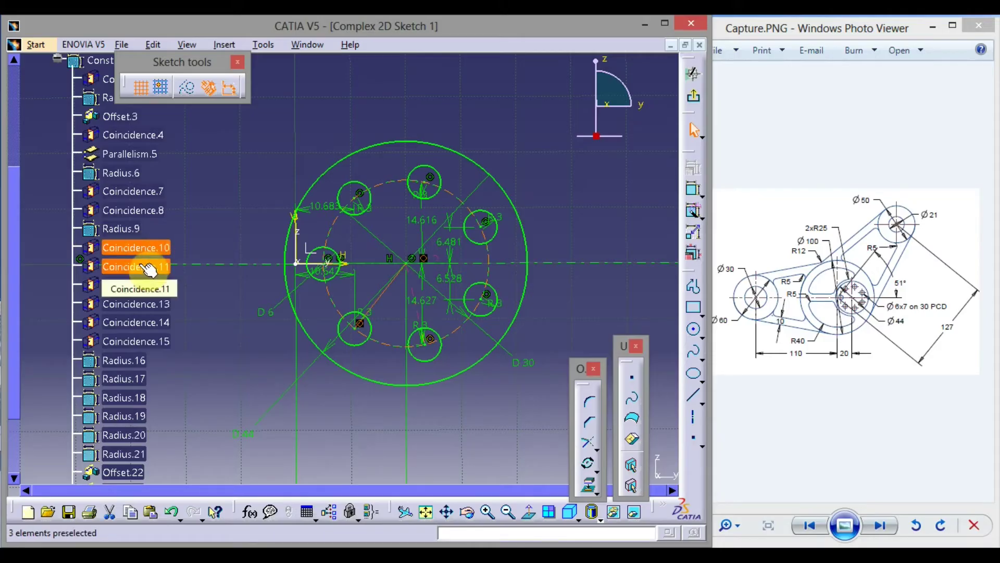
pyautogui.keyDown('ctrl'); pyautogui.click(153, 266); pyautogui.keyUp('ctrl')
pyautogui.keyDown('ctrl'); pyautogui.click(139, 285); pyautogui.keyUp('ctrl')
pyautogui.keyDown('ctrl'); pyautogui.click(135, 304); pyautogui.keyUp('ctrl')
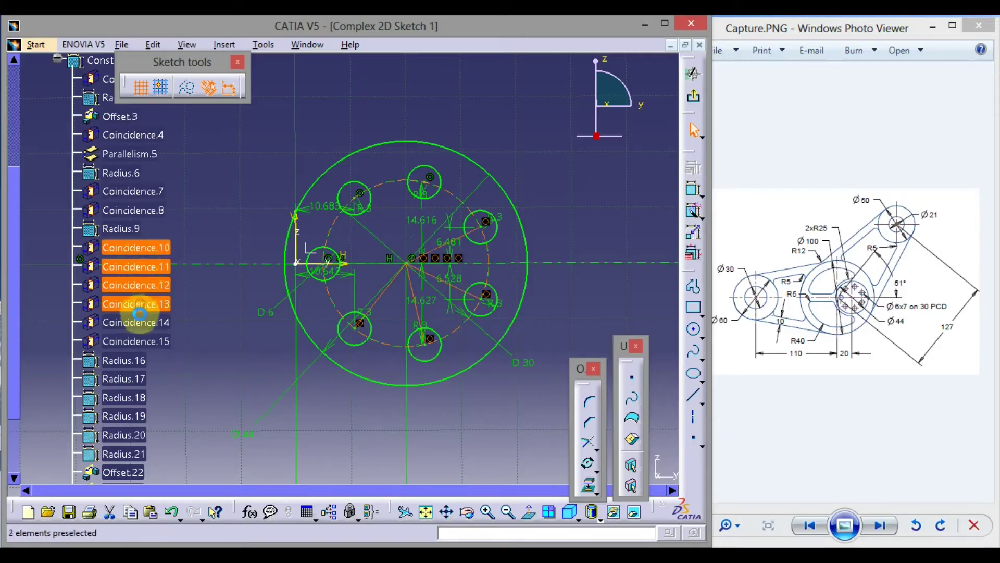
pyautogui.keyDown('ctrl'); pyautogui.click(139, 322); pyautogui.keyUp('ctrl')
pyautogui.keyDown('ctrl'); pyautogui.click(139, 339); pyautogui.keyUp('ctrl')
pyautogui.keyDown('ctrl'); pyautogui.click(130, 357); pyautogui.keyUp('ctrl')
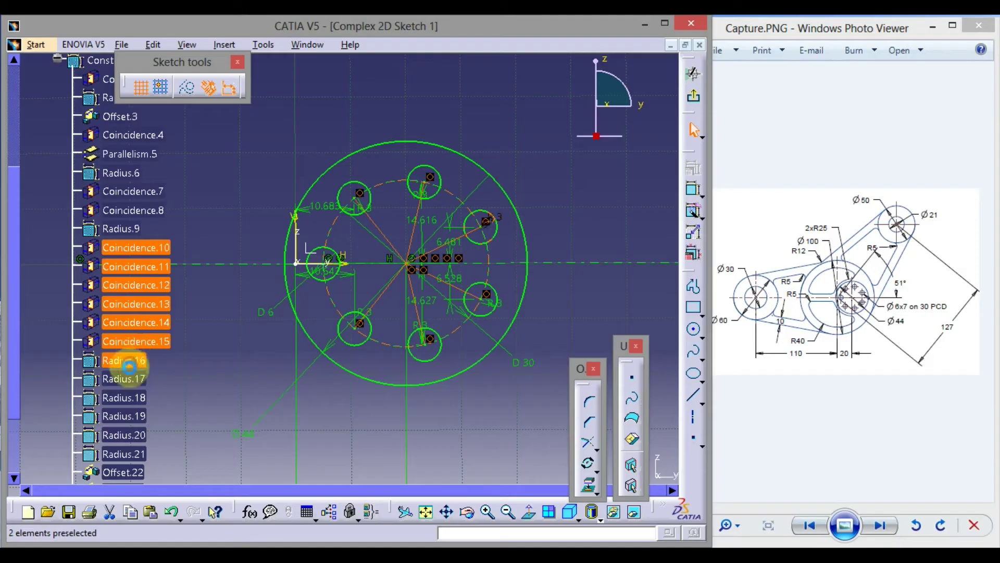
pyautogui.keyDown('ctrl'); pyautogui.click(130, 379); pyautogui.keyUp('ctrl')
pyautogui.keyDown('ctrl'); pyautogui.click(130, 397); pyautogui.keyUp('ctrl')
pyautogui.keyDown('ctrl'); pyautogui.click(130, 416); pyautogui.keyUp('ctrl')
pyautogui.keyDown('ctrl'); pyautogui.click(131, 436); pyautogui.keyUp('ctrl')
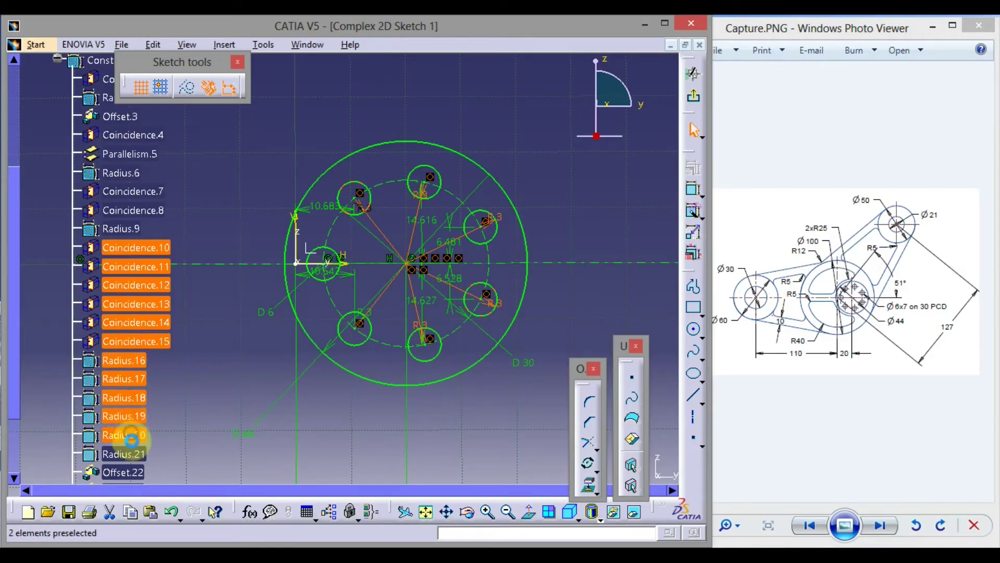
pyautogui.keyDown('ctrl'); pyautogui.click(131, 454); pyautogui.keyUp('ctrl')
# - Add Offset.22–Offset.27 to the selection, hide all selected constraints, and collapse the list
pyautogui.scroll(-5, 167, 399)
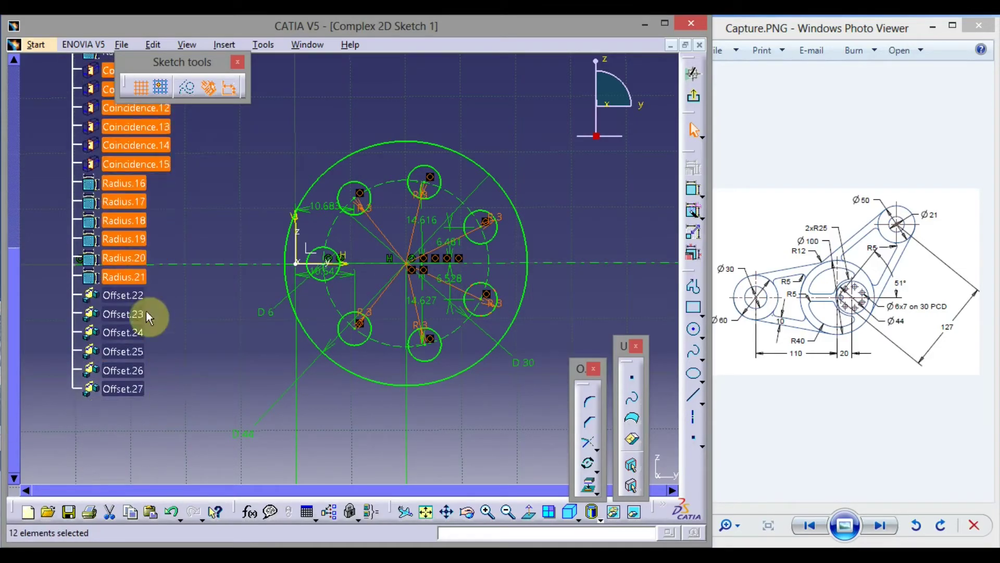
pyautogui.keyDown('ctrl'); pyautogui.click(134, 295); pyautogui.keyUp('ctrl')
pyautogui.keyDown('ctrl'); pyautogui.click(144, 314); pyautogui.keyUp('ctrl')
pyautogui.keyDown('ctrl'); pyautogui.click(138, 333); pyautogui.keyUp('ctrl')
pyautogui.keyDown('ctrl'); pyautogui.click(128, 351); pyautogui.keyUp('ctrl')
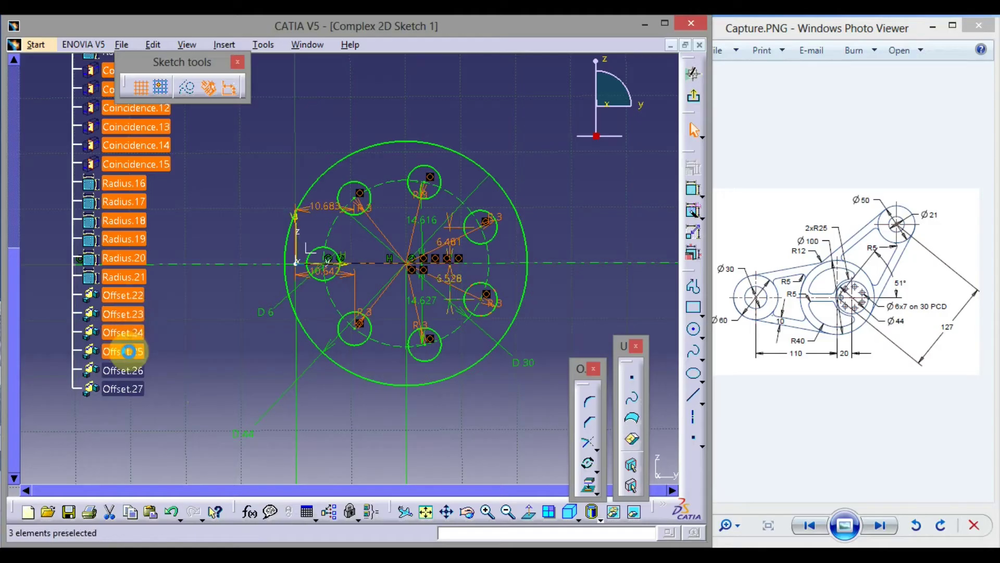
pyautogui.keyDown('ctrl'); pyautogui.click(130, 370); pyautogui.keyUp('ctrl')
pyautogui.keyDown('ctrl'); pyautogui.click(133, 389); pyautogui.keyUp('ctrl')
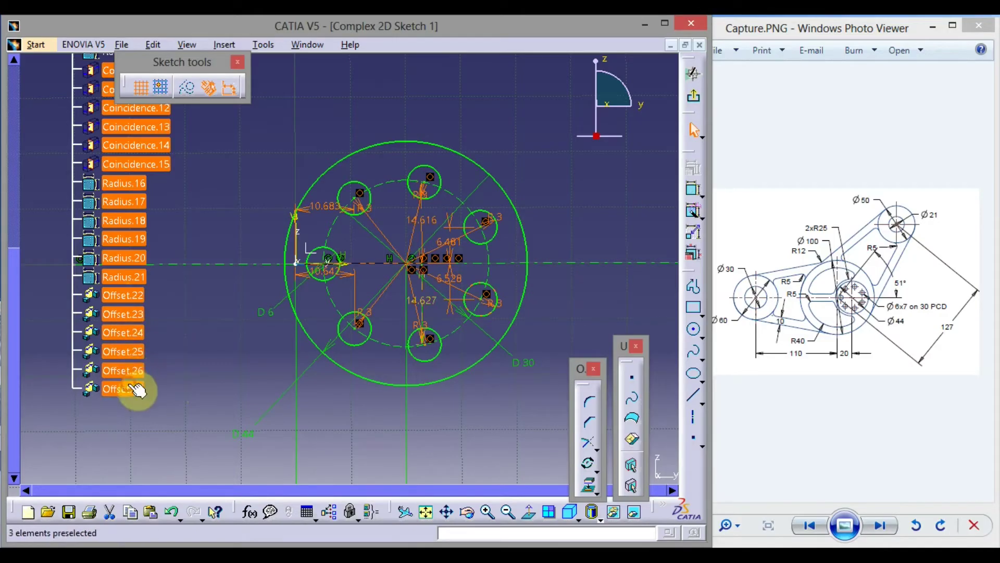
pyautogui.rightClick(130, 353)
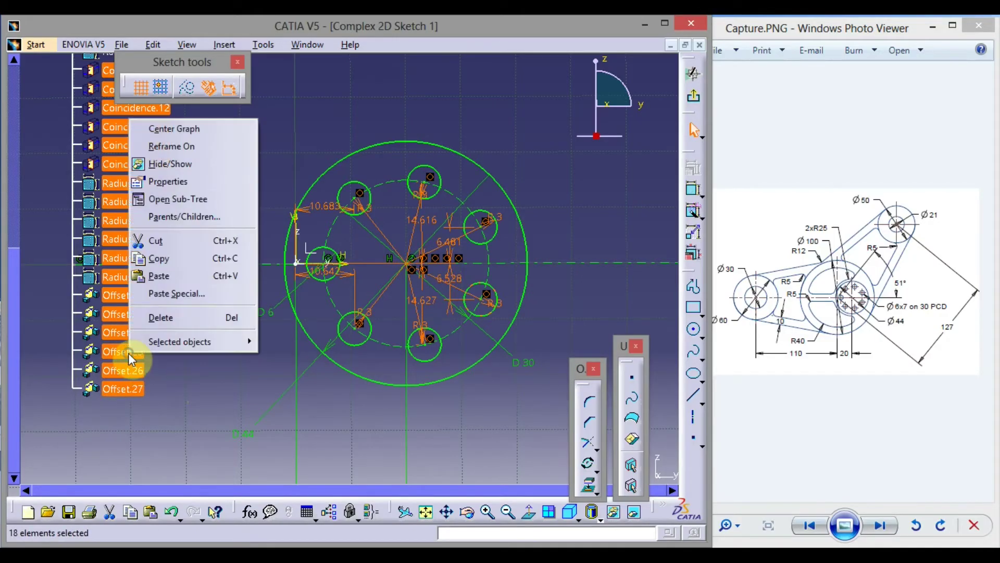
pyautogui.click(180, 166)
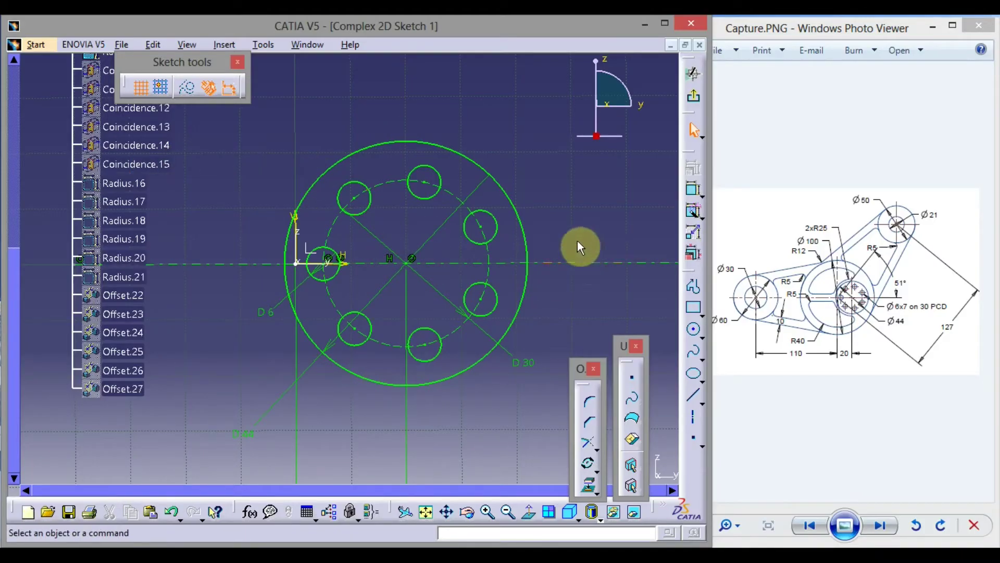
pyautogui.scroll(6, 119, 289)
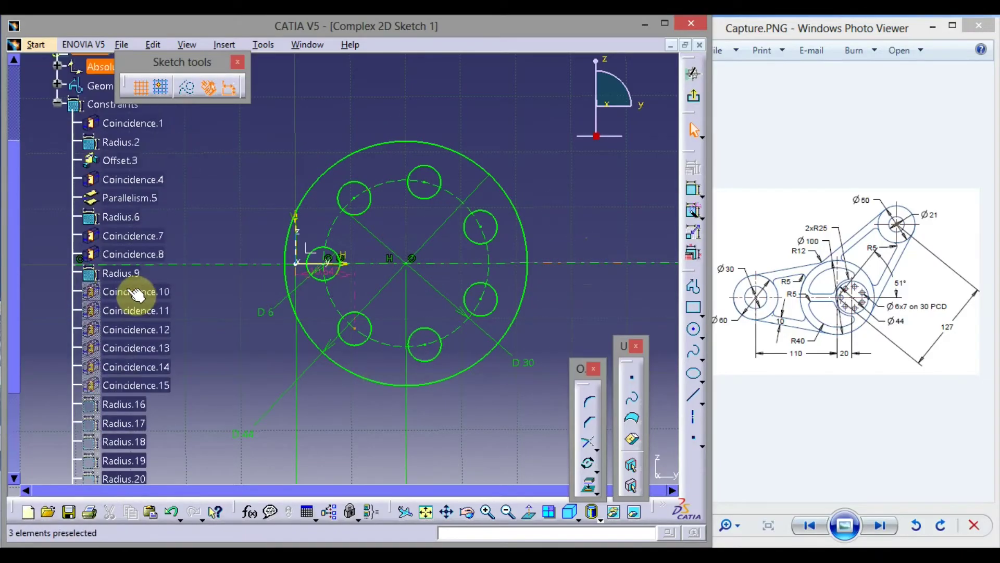
pyautogui.click(54, 237)
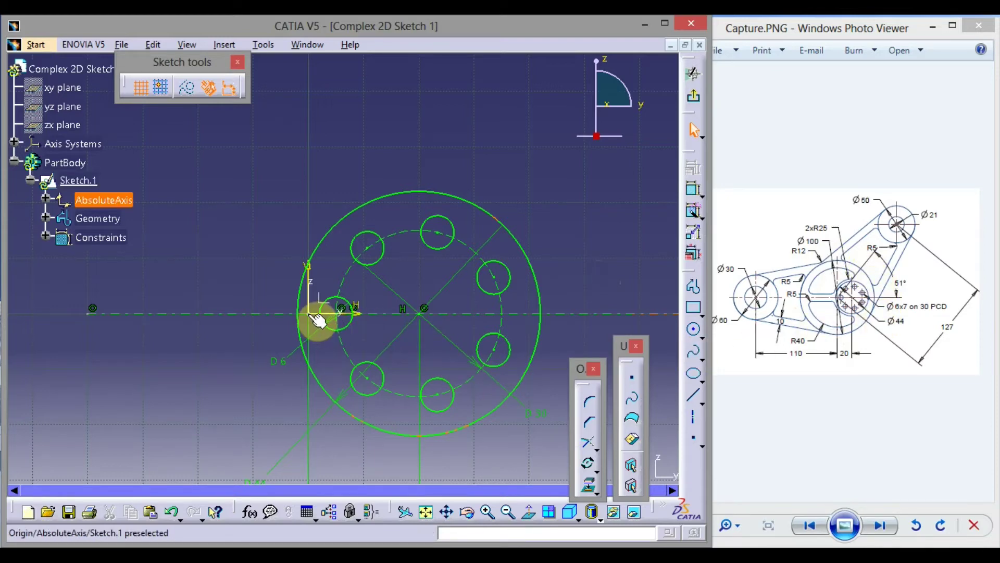
# - Draw a large circle centred on the sketch origin around the existing geometry
pyautogui.click(693, 330)
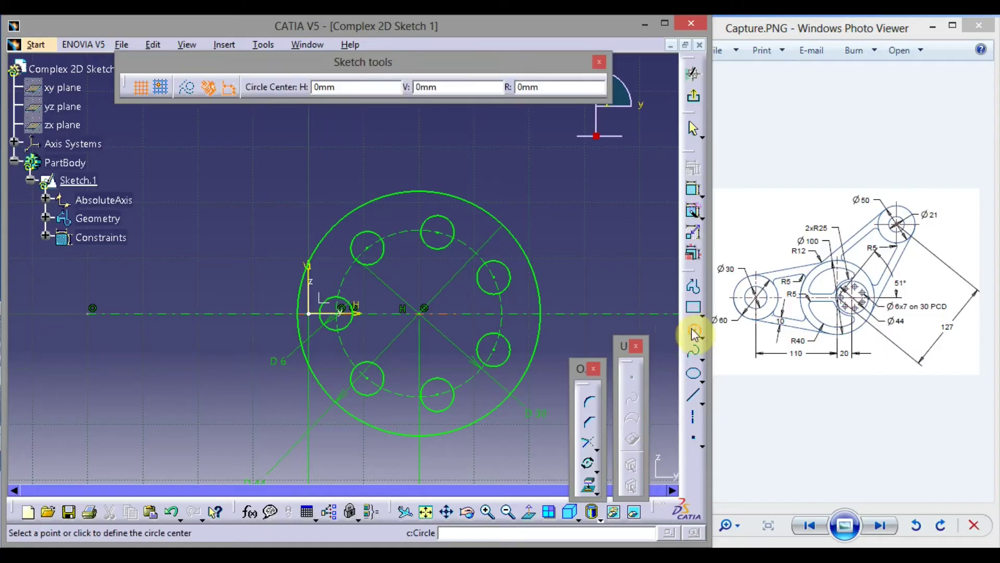
pyautogui.click(312, 314)
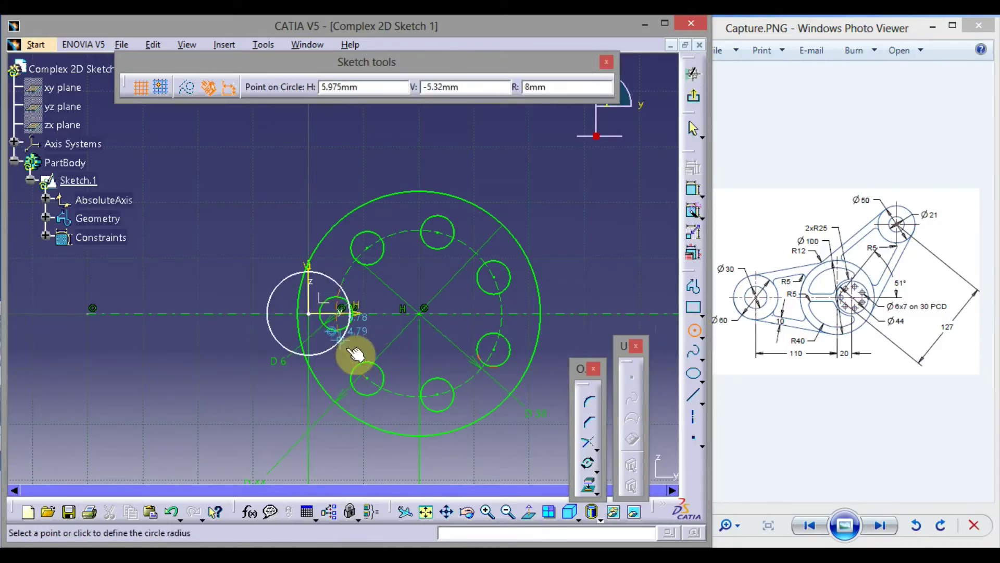
pyautogui.click(548, 400)
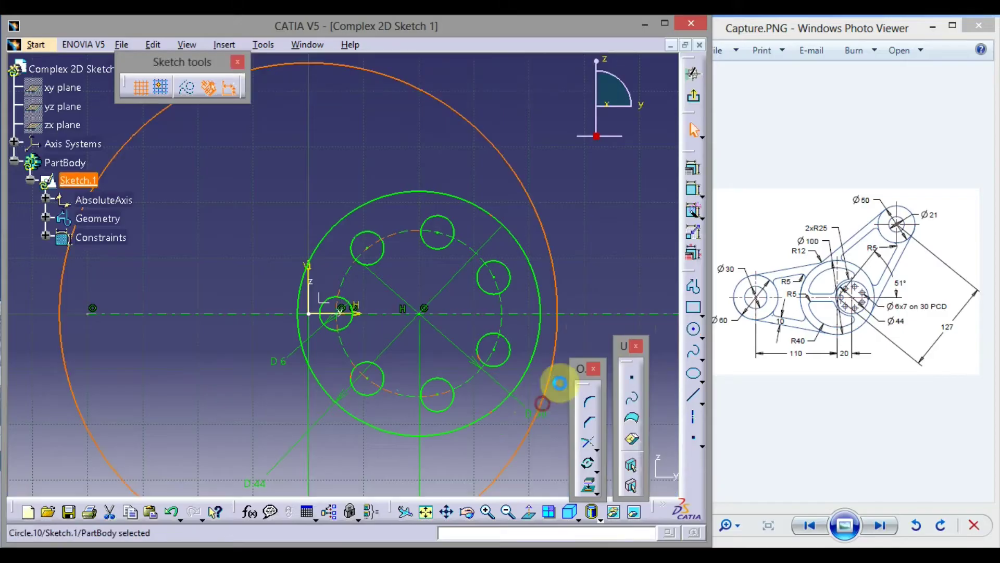
# - Dimension the large circle's diameter to 100 mm and zoom out to view it
pyautogui.click(694, 197)
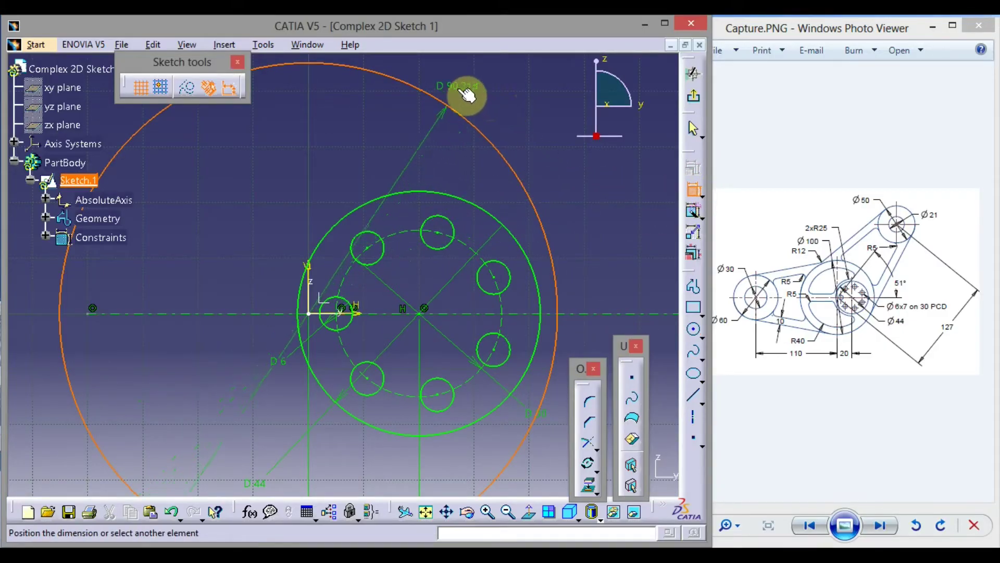
pyautogui.click(63, 462)
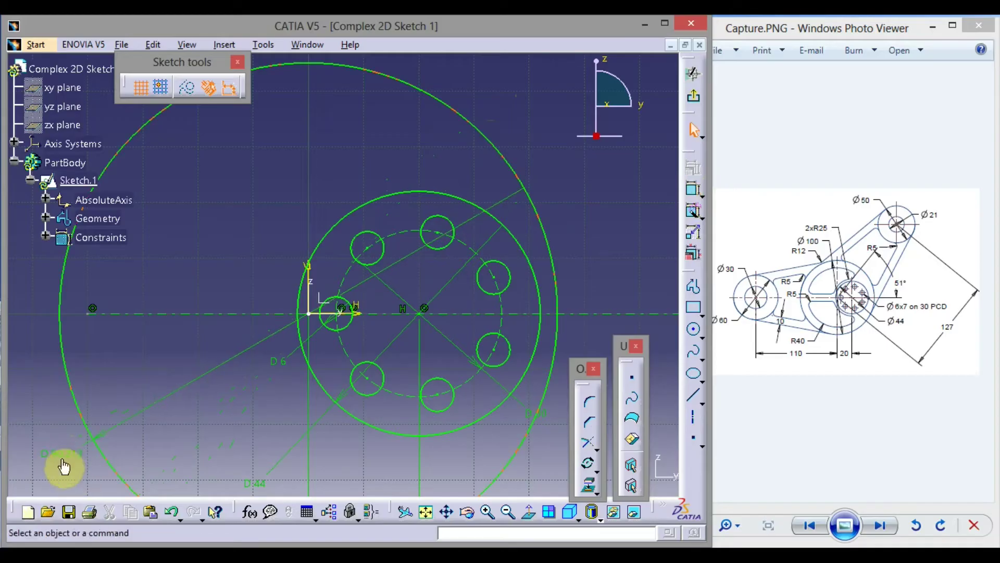
pyautogui.moveTo(66, 464)
pyautogui.mouseDown(button='middle')
pyautogui.moveTo(140, 420)
pyautogui.moveTo(186, 376)
pyautogui.mouseUp(button='middle')
pyautogui.doubleClick(172, 362)
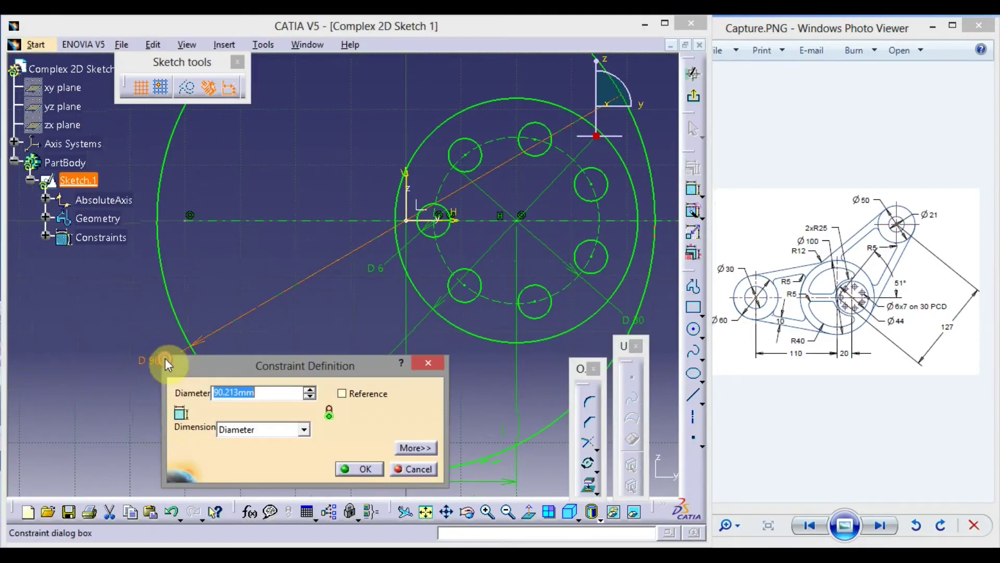
pyautogui.write('100')
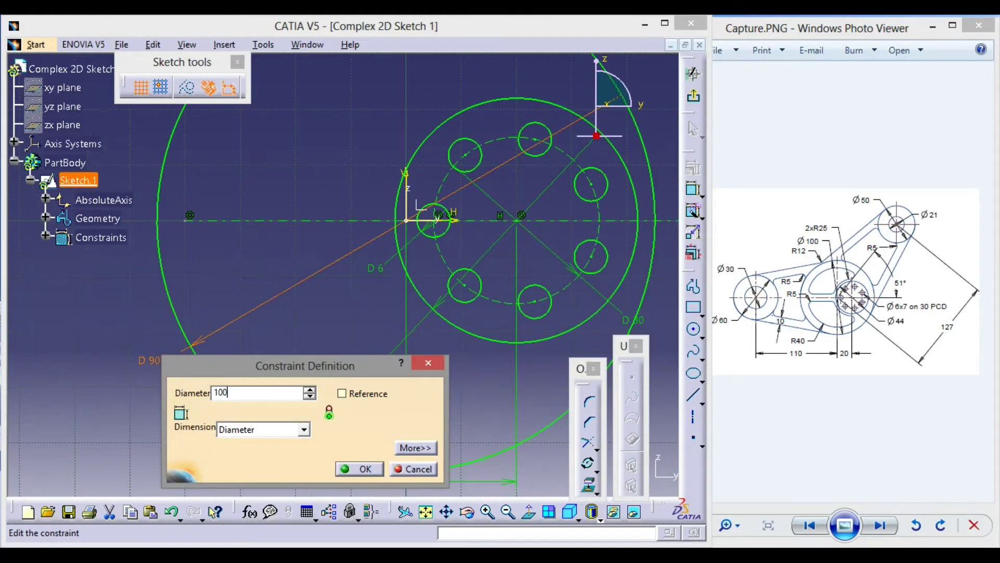
pyautogui.press('Return')
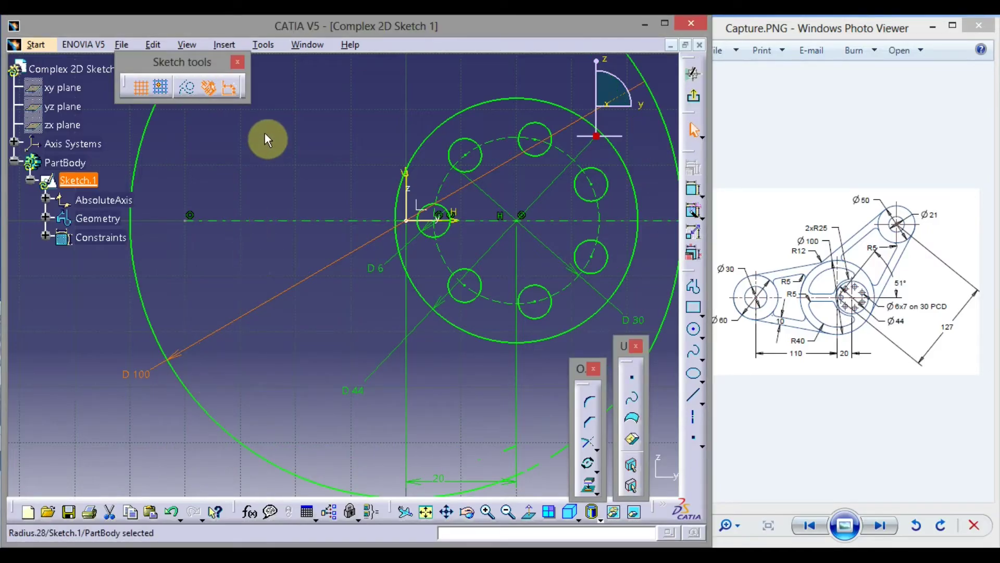
pyautogui.moveTo(264, 133)
pyautogui.mouseDown(button='middle')
pyautogui.moveTo(263, 201)
pyautogui.moveTo(541, 376)
pyautogui.mouseUp(button='middle')
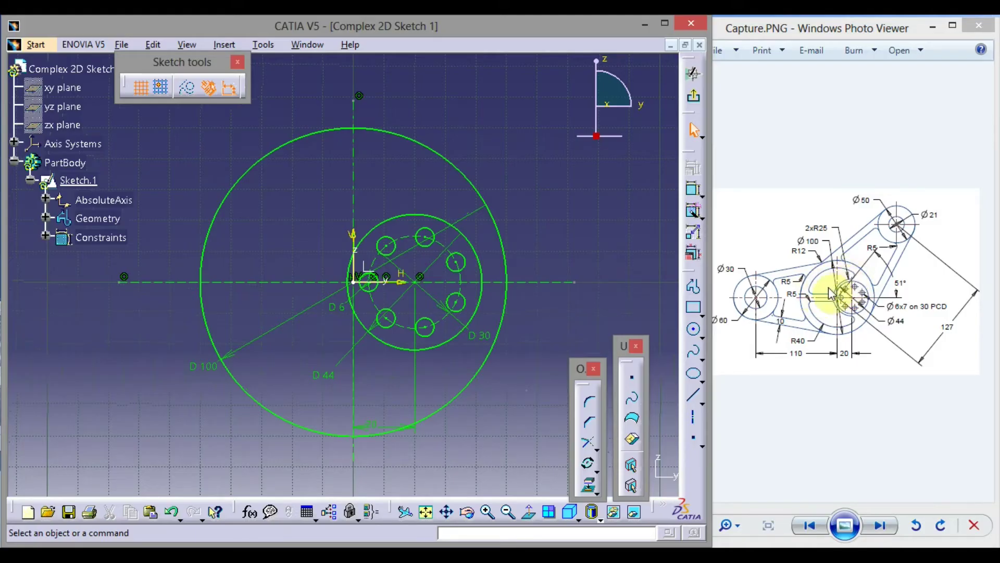
pyautogui.moveTo(581, 224); pyautogui.dragTo(603, 236, button='middle')
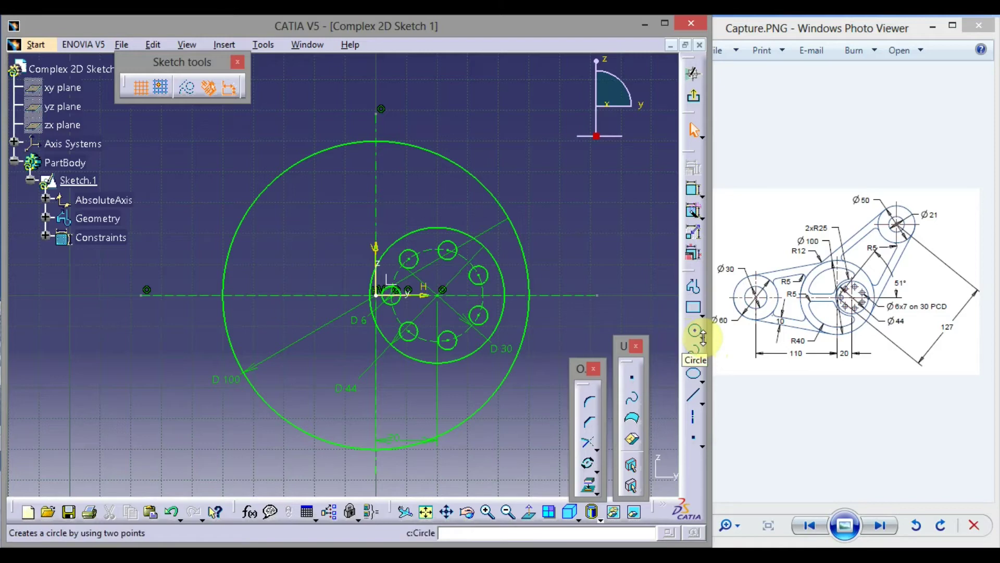
# - Draw an arc centred on the sketch origin, sweeping inside the 100 mm circle
pyautogui.click(704, 341)
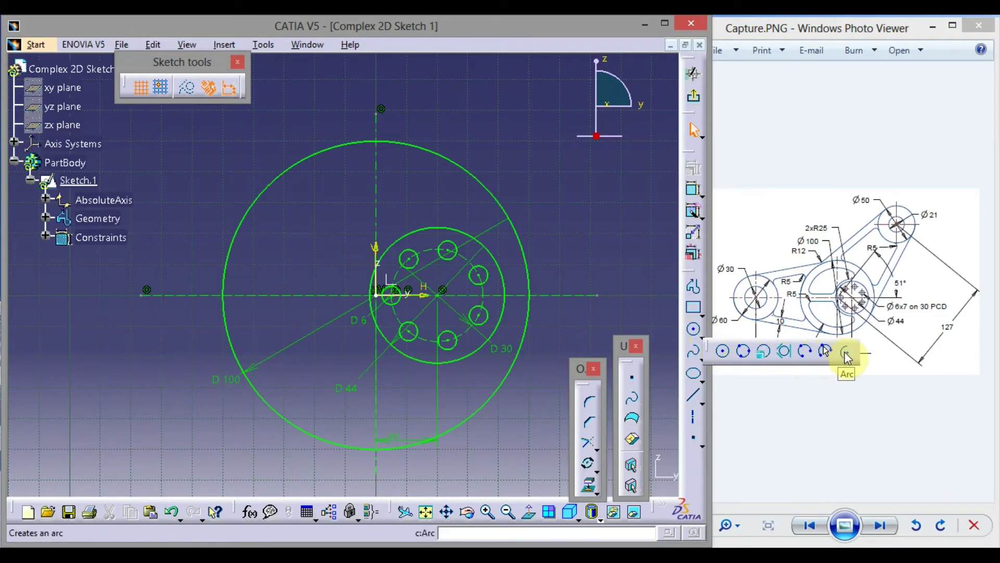
pyautogui.click(844, 352)
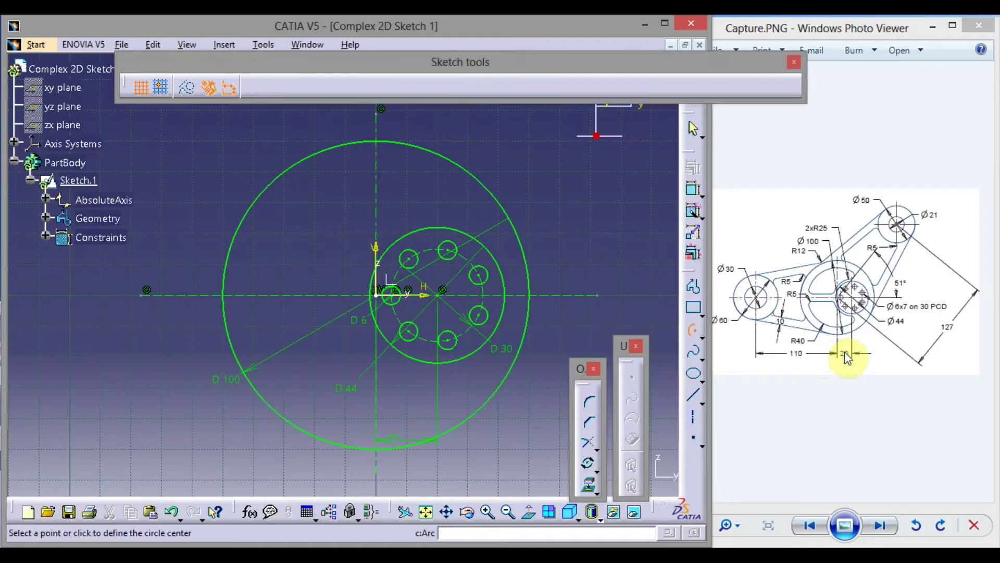
pyautogui.click(379, 295)
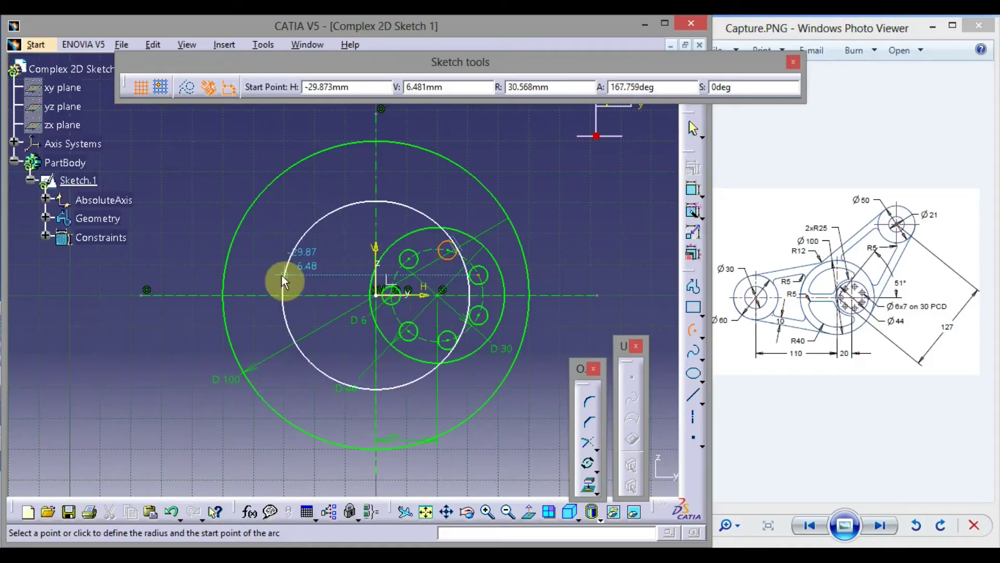
pyautogui.click(240, 279)
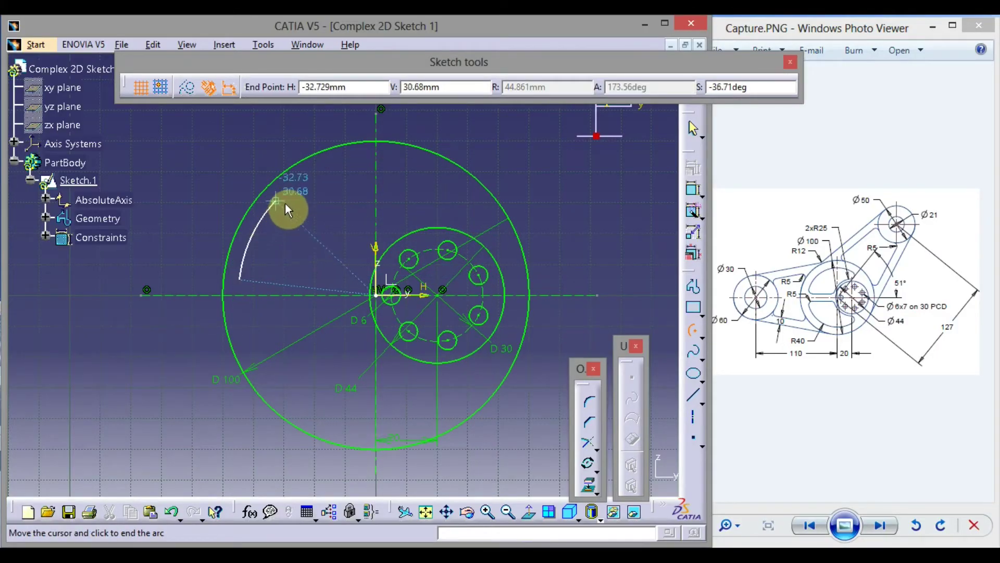
pyautogui.click(508, 241)
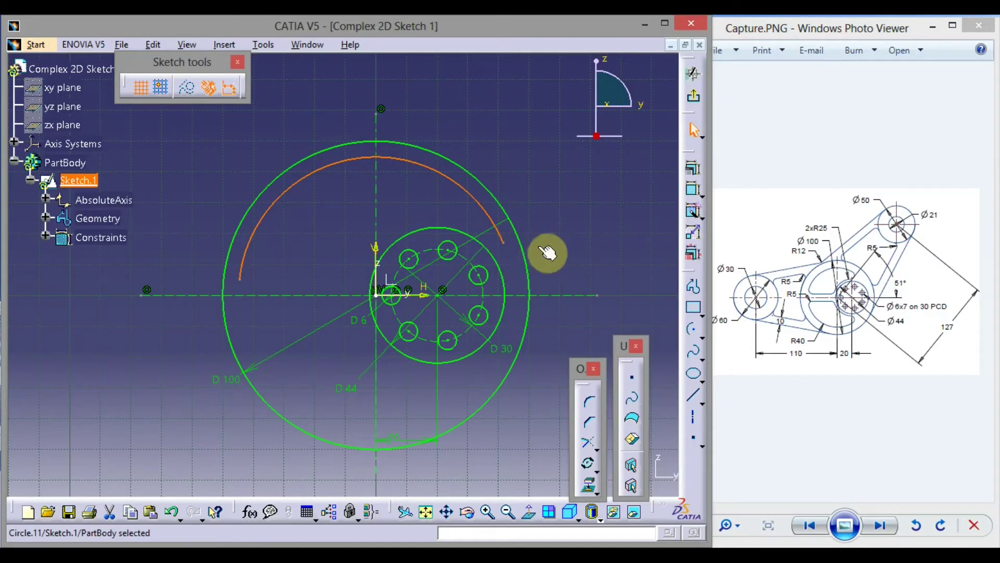
# - Dimension the arc's radius and change it from 44.861 to 40 mm
pyautogui.click(690, 187)
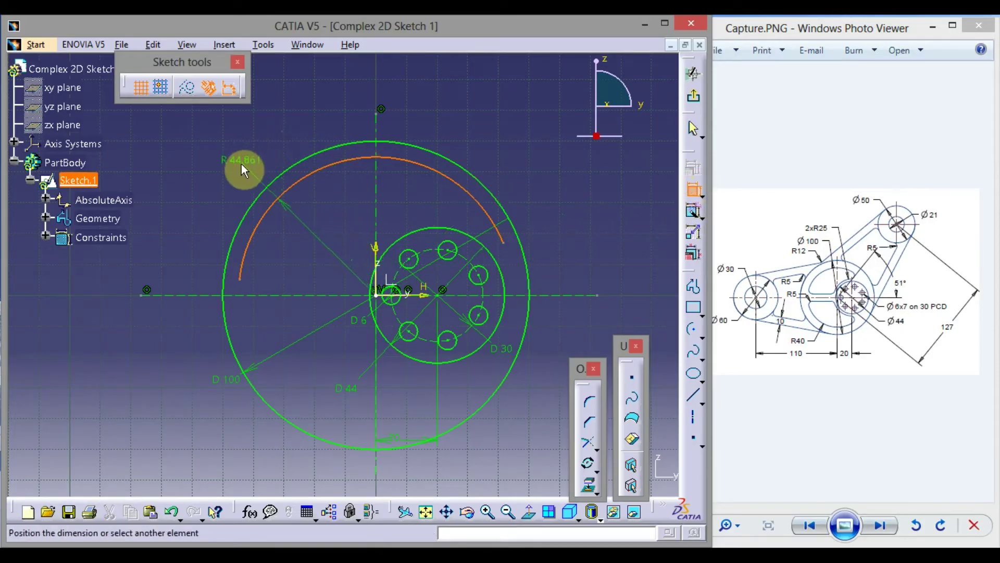
pyautogui.click(243, 162)
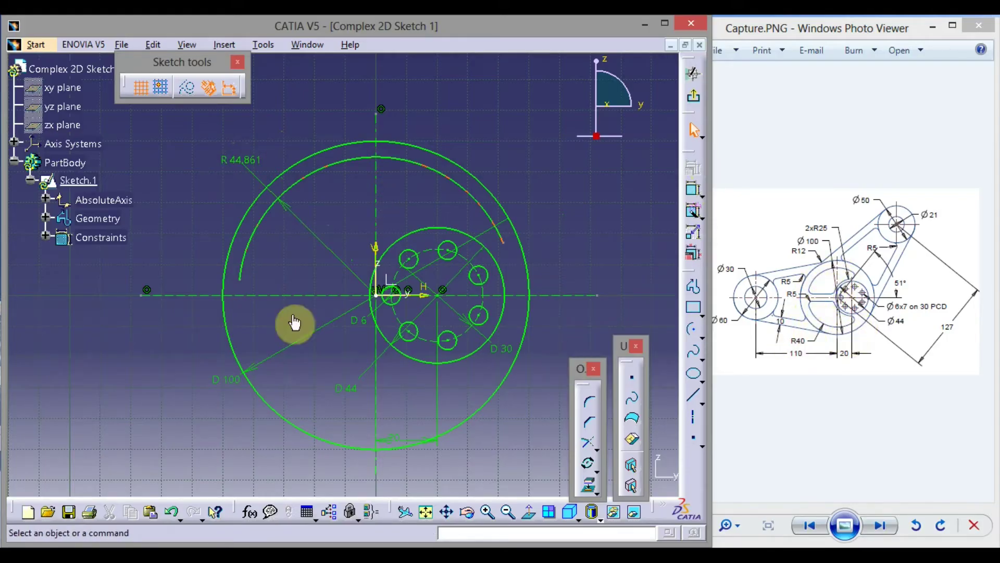
pyautogui.doubleClick(244, 172)
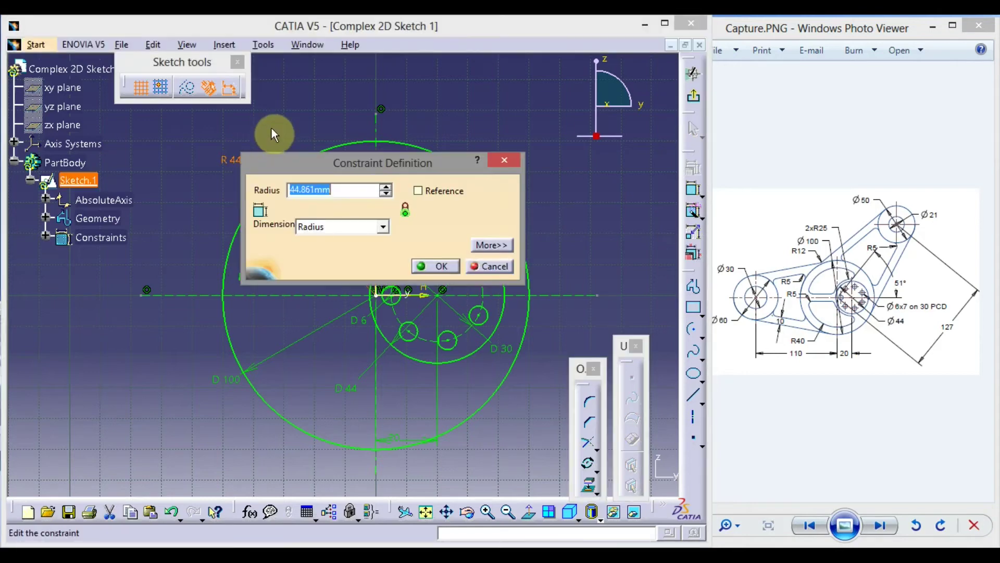
pyautogui.write('40')
pyautogui.press('Return')
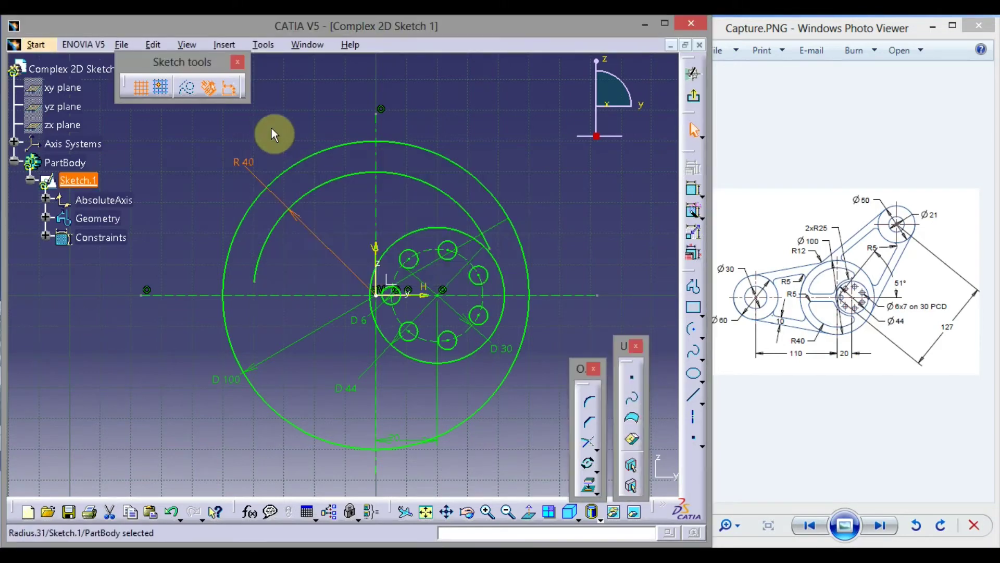
pyautogui.click(285, 128)
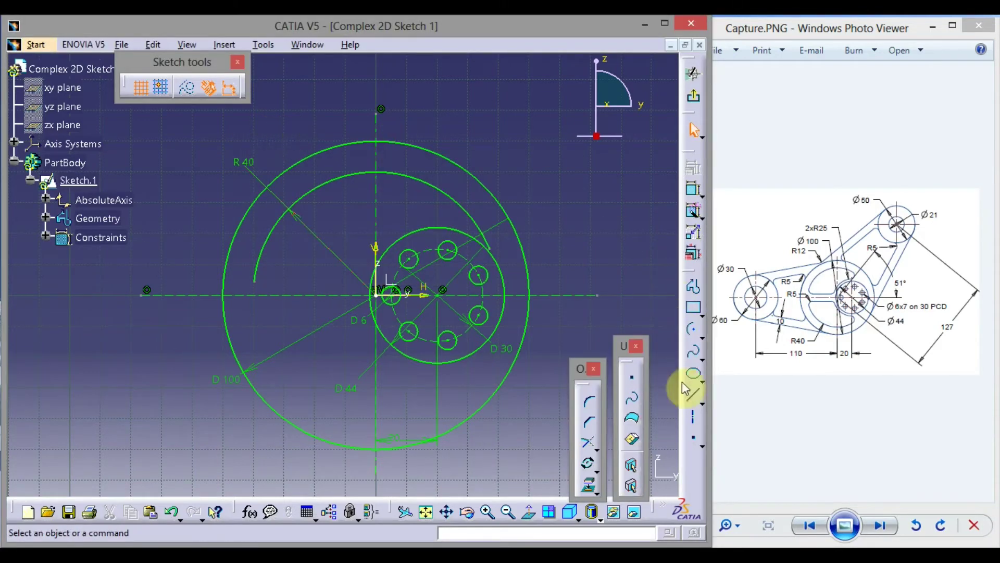
# - Draw a second arc about the origin, ending above the bolt circle
pyautogui.click(696, 354)
pyautogui.click(691, 332)
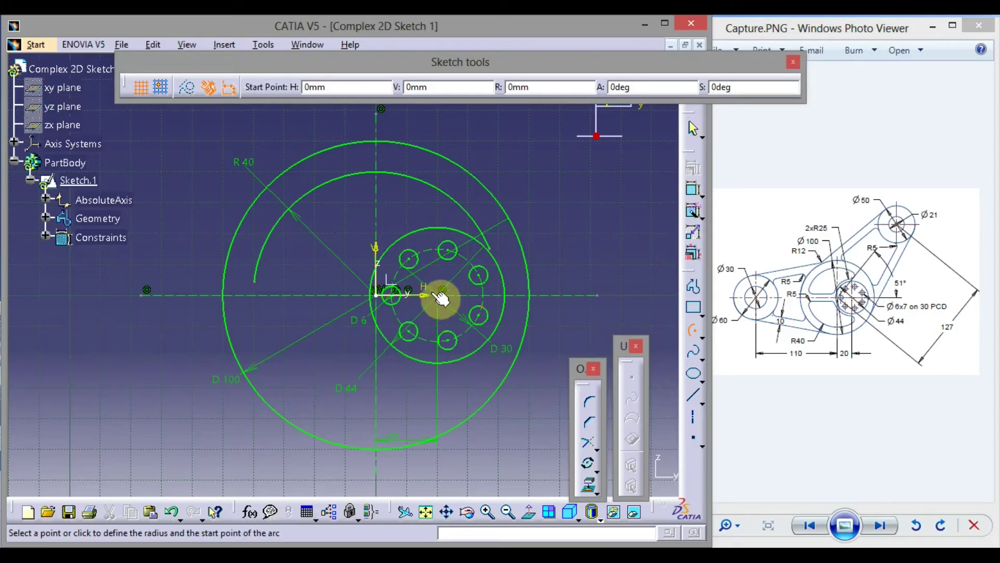
pyautogui.click(328, 282)
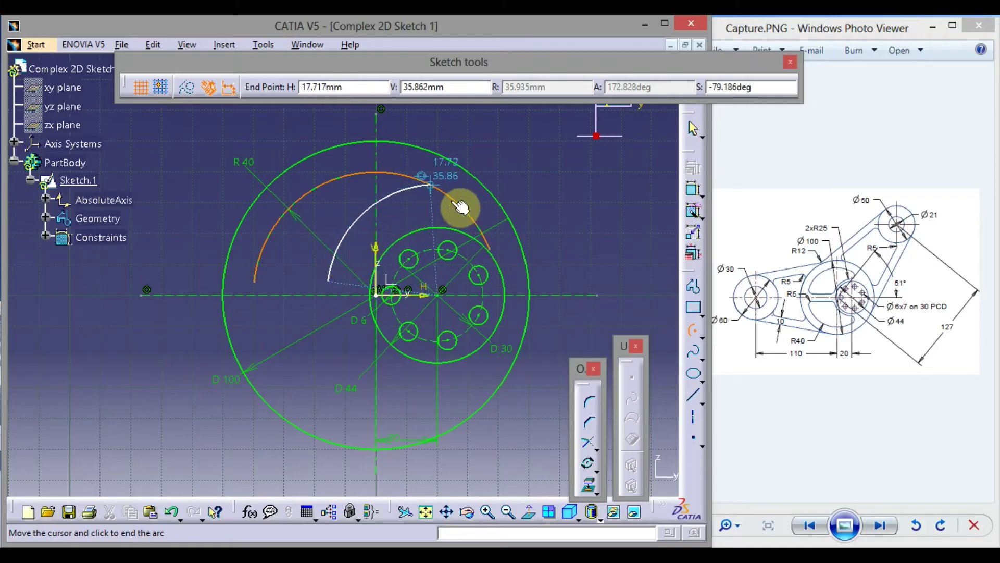
pyautogui.click(471, 192)
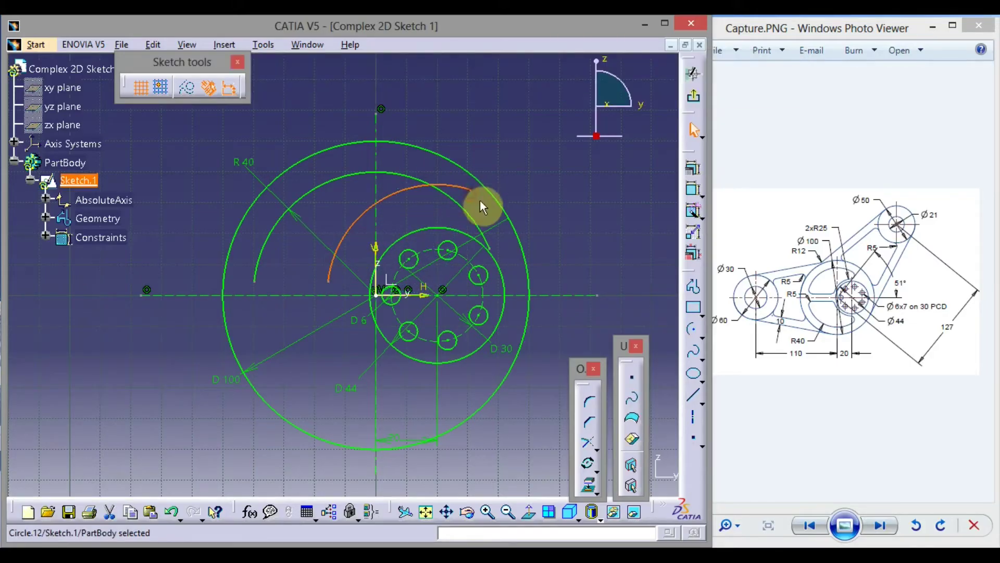
# - Add a radius dimension to the new arc and set it to 25 mm
pyautogui.click(693, 190)
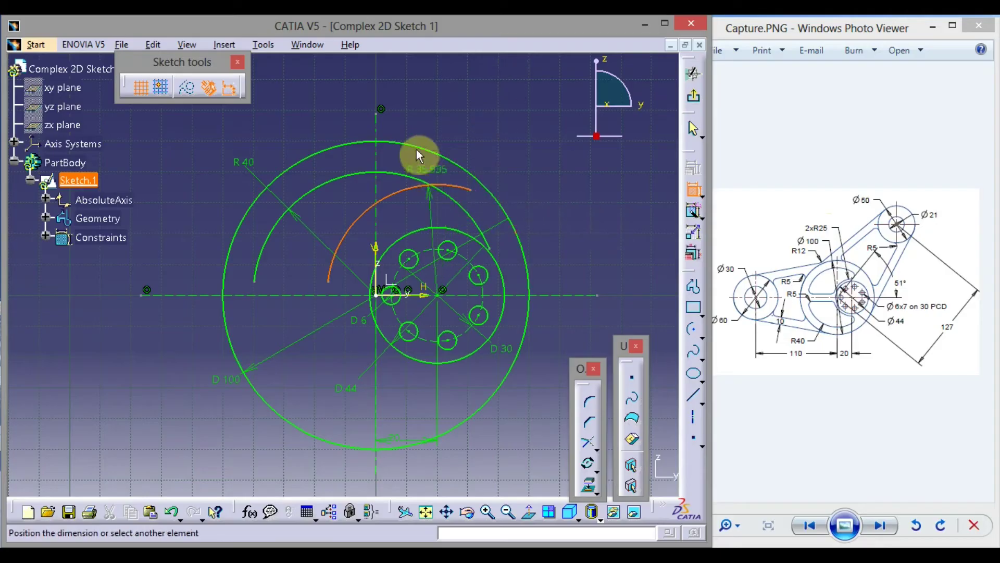
pyautogui.click(426, 127)
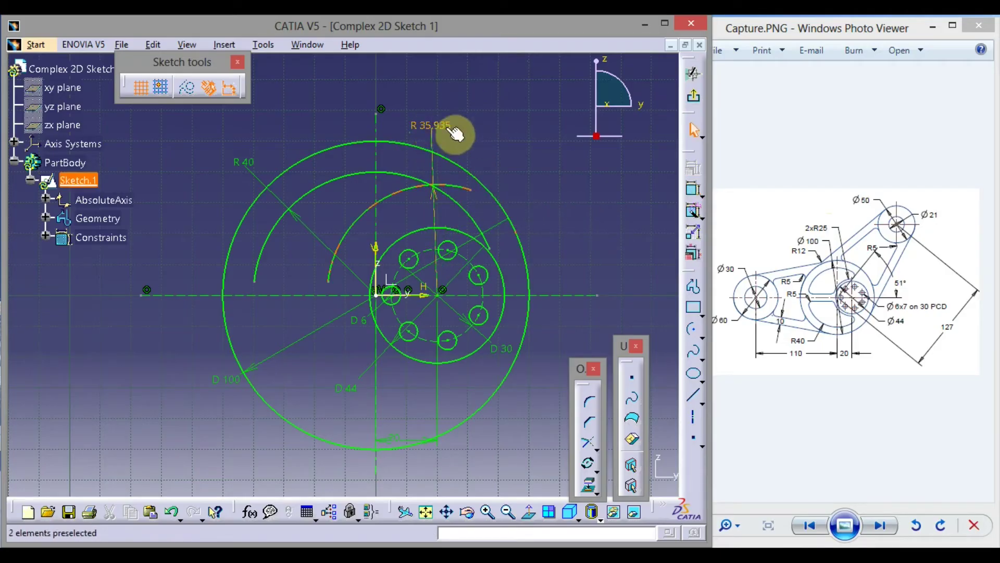
pyautogui.doubleClick(454, 134)
pyautogui.write('25')
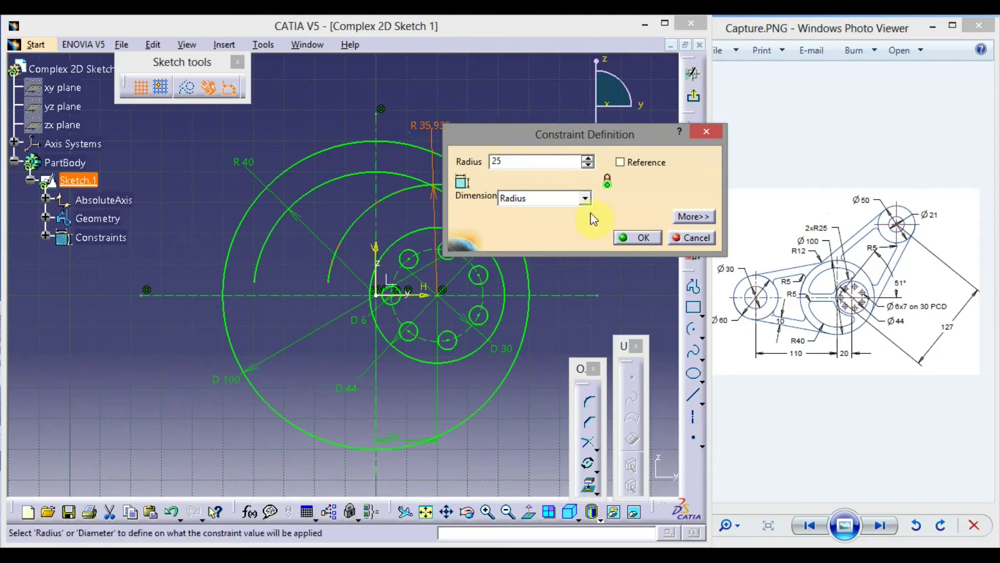
pyautogui.click(639, 238)
pyautogui.click(693, 396)
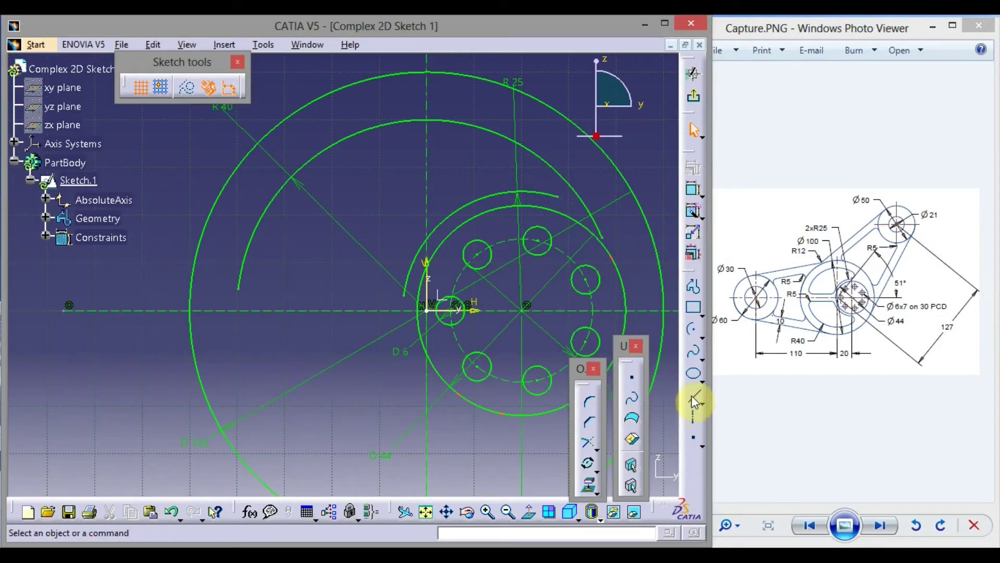
# - Draw a horizontal line from inside the outer arc to just left of the origin
pyautogui.click(693, 396)
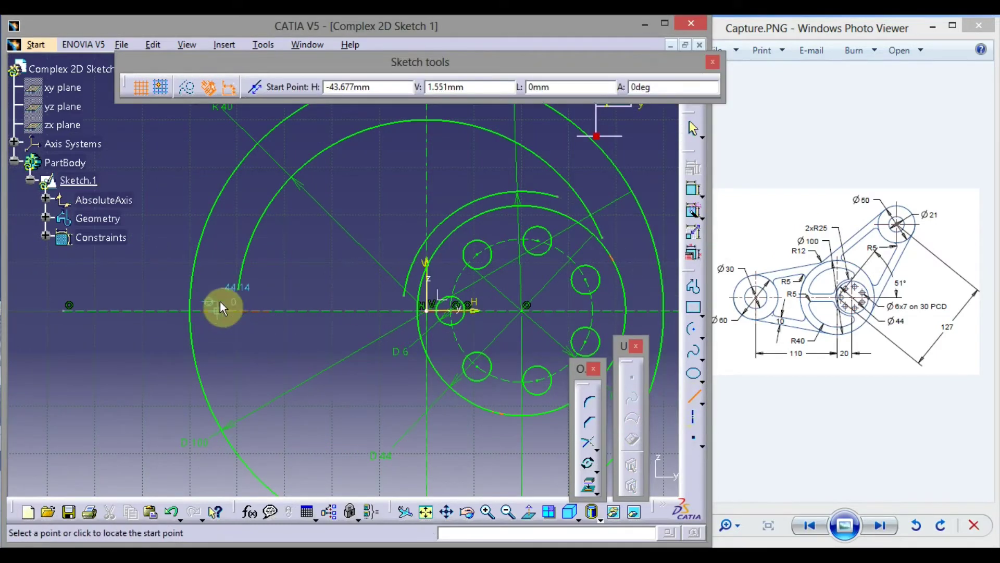
pyautogui.click(238, 288)
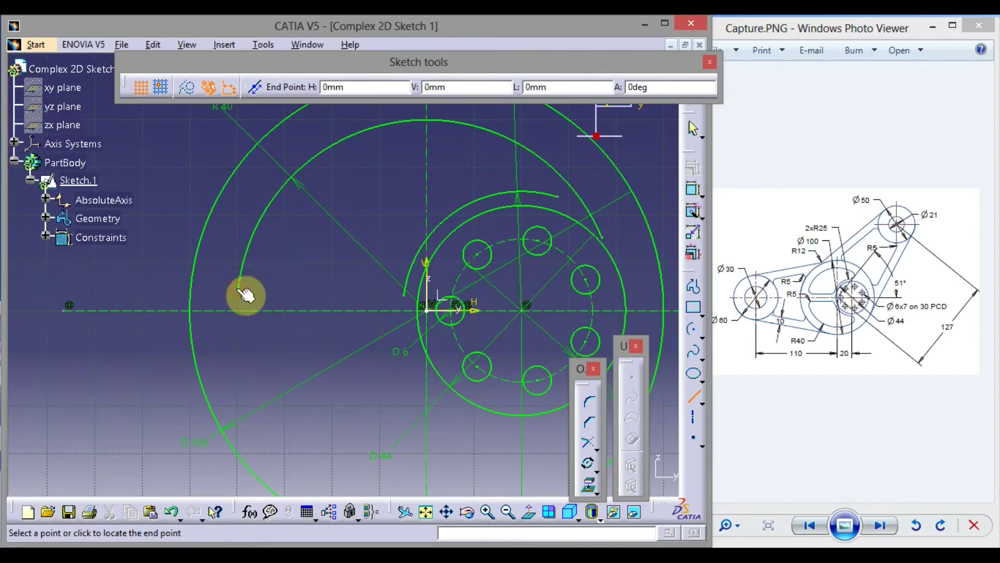
pyautogui.click(409, 290)
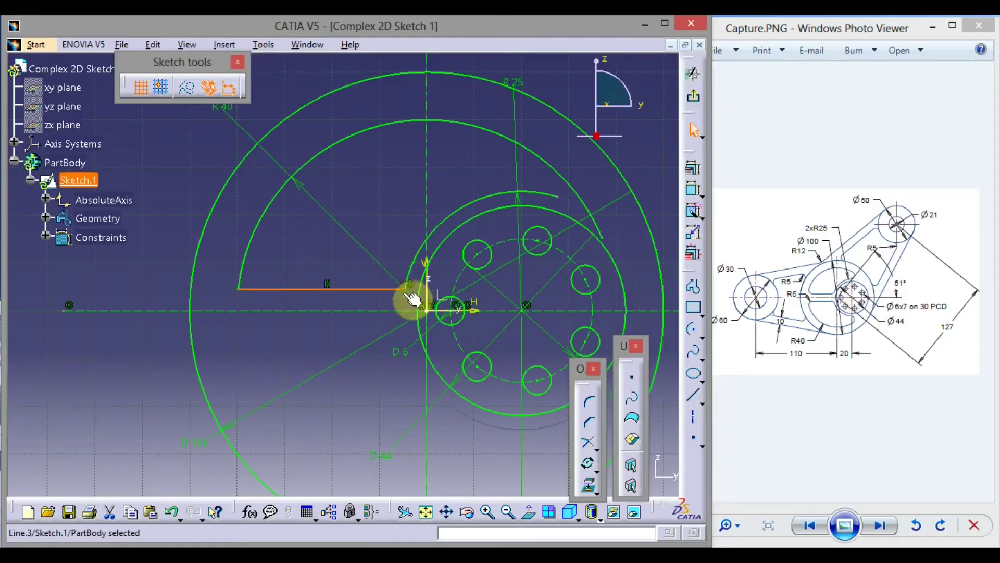
pyautogui.click(295, 255)
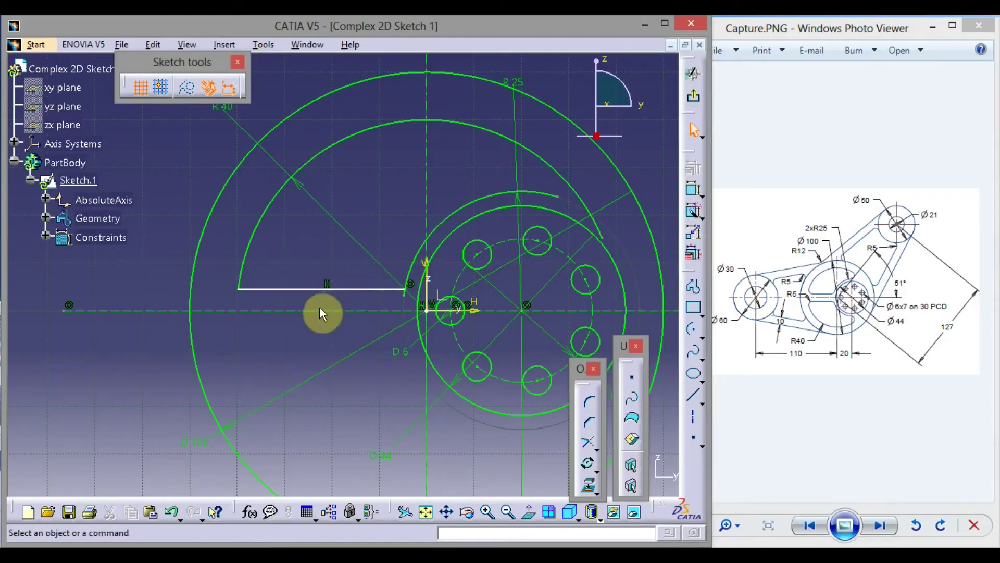
# - Constrain the line 5 mm above the horizontal axis, replacing the 4.486 distance
pyautogui.click(693, 212)
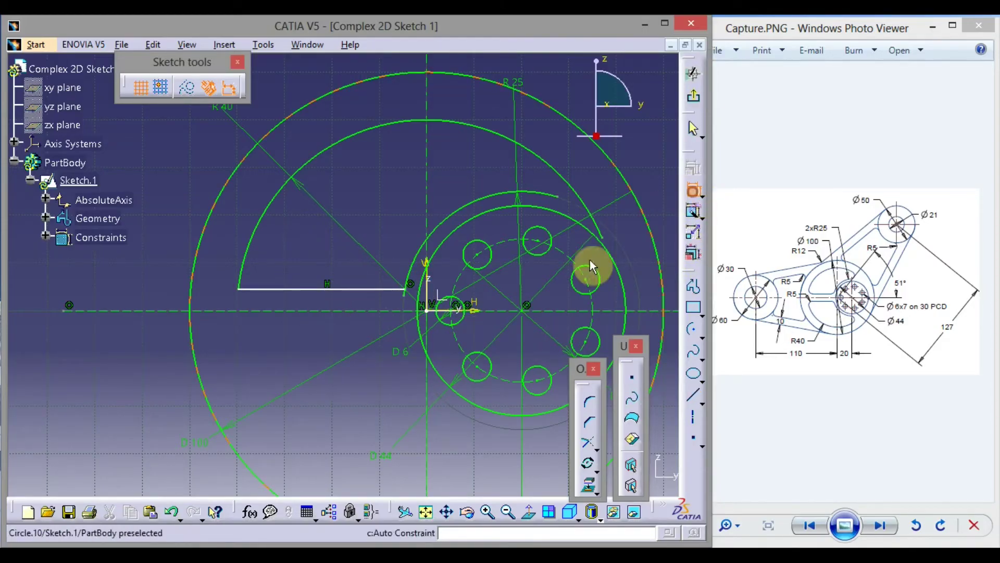
pyautogui.click(294, 289)
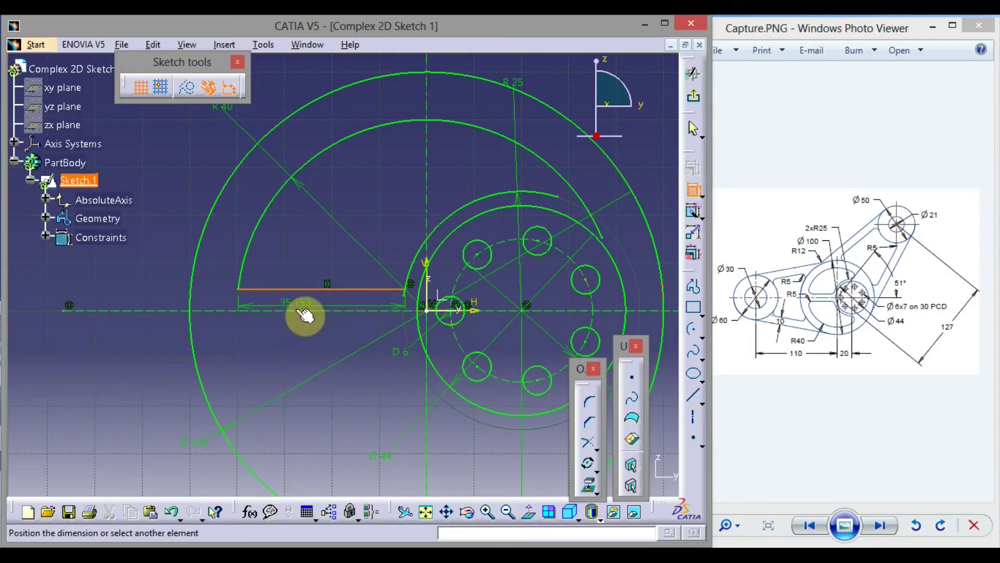
pyautogui.click(301, 312)
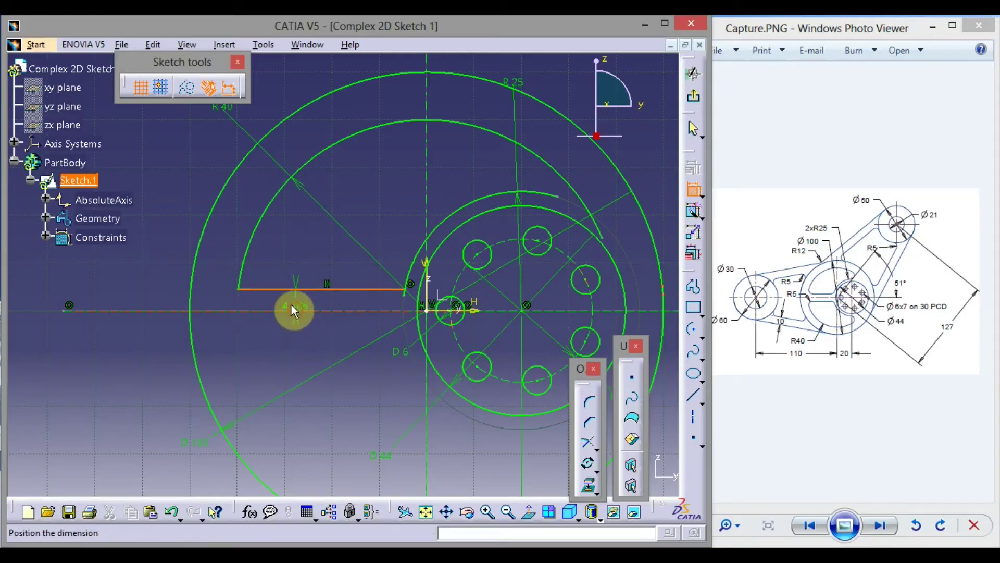
pyautogui.click(161, 299)
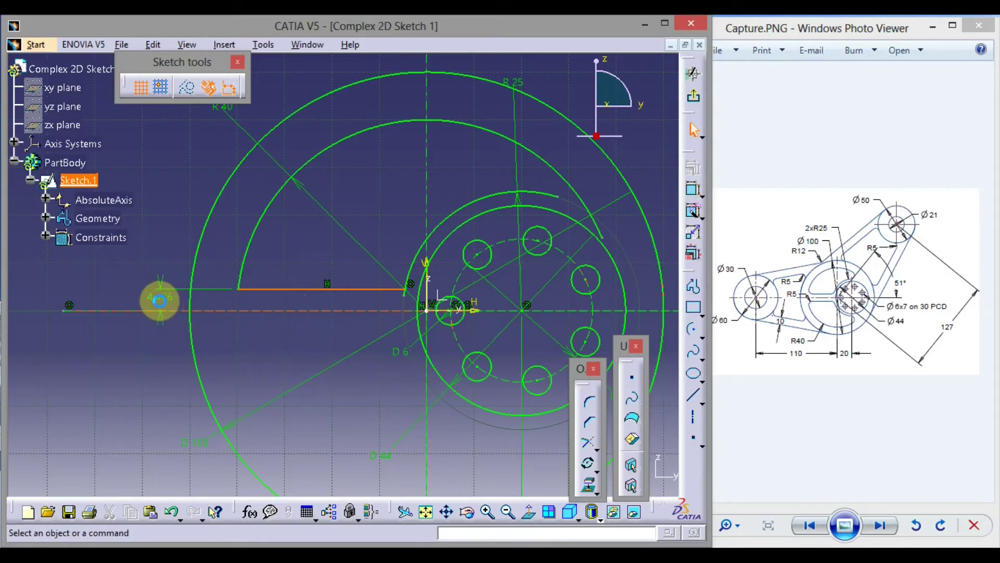
pyautogui.doubleClick(164, 295)
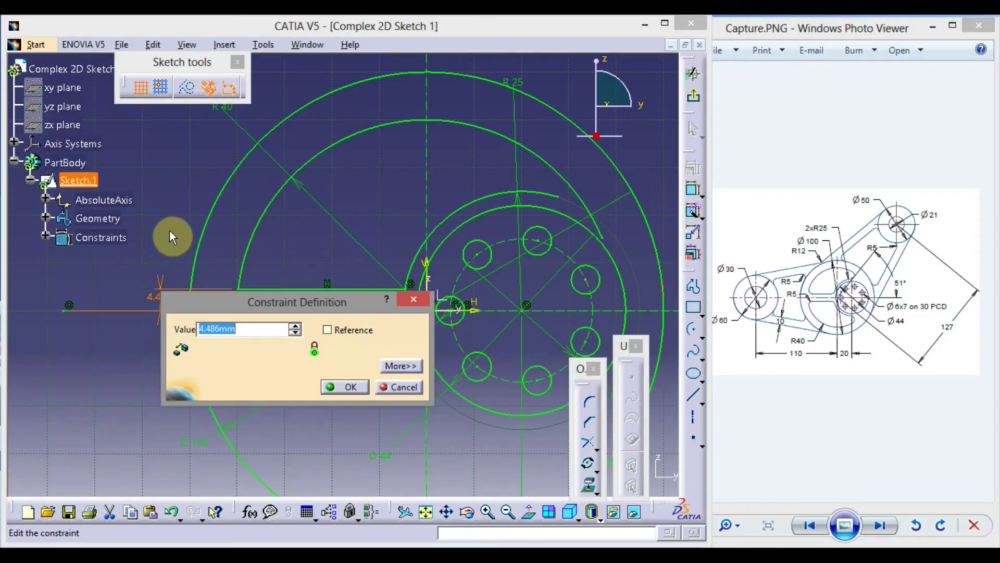
pyautogui.write('5')
pyautogui.press('Return')
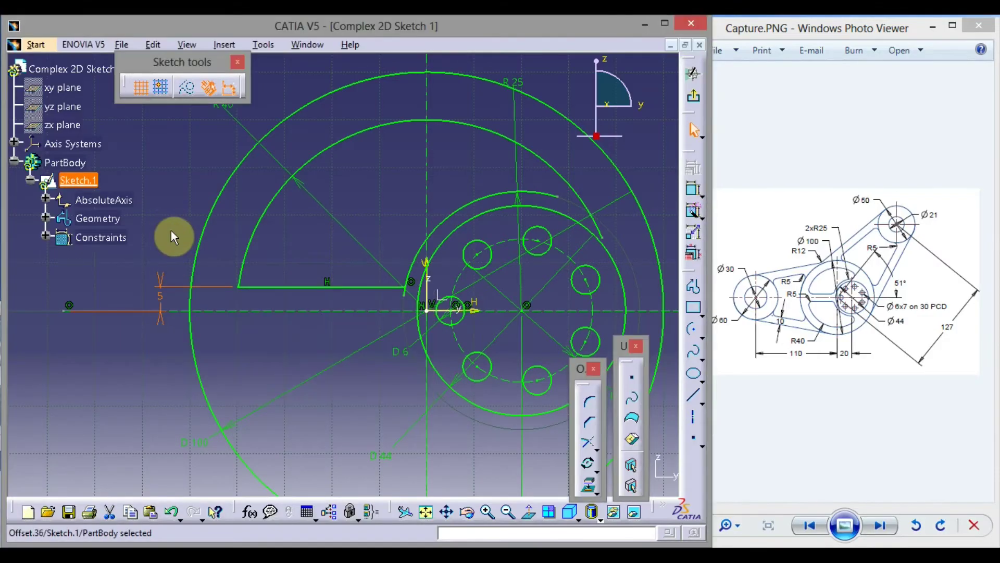
pyautogui.press('Escape')
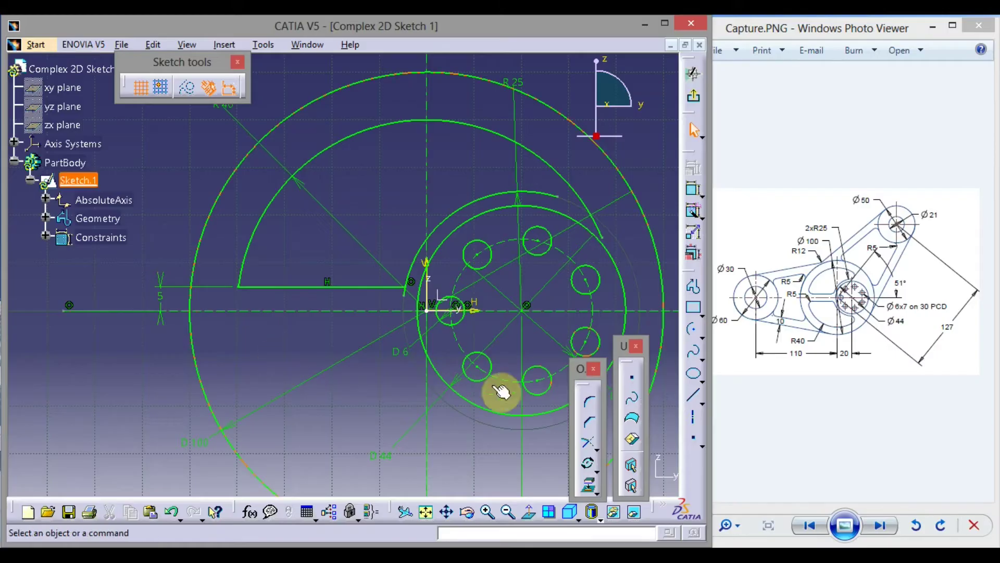
# - Fillet the R40 arc and the horizontal line with a 5 mm radius
pyautogui.click(591, 402)
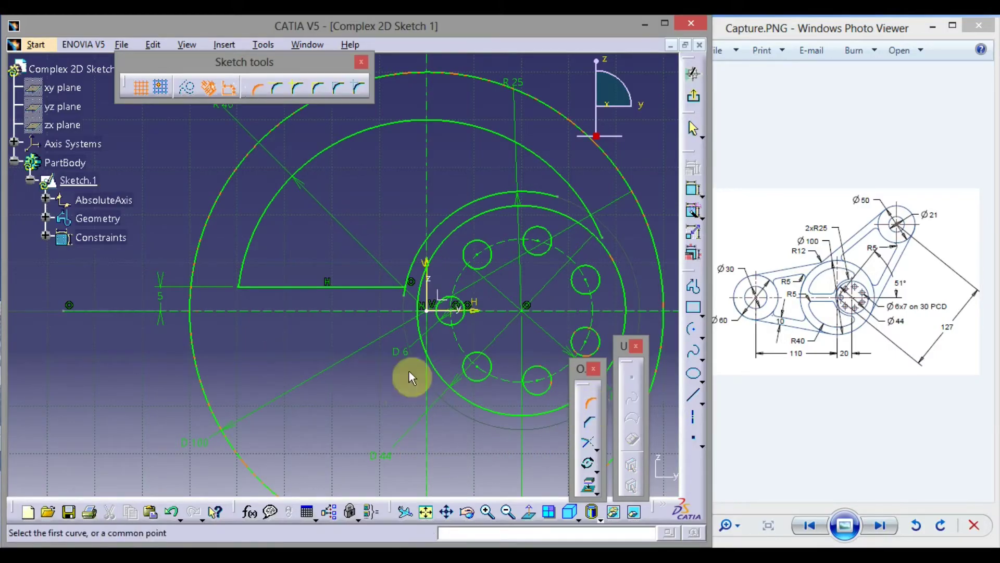
pyautogui.click(245, 259)
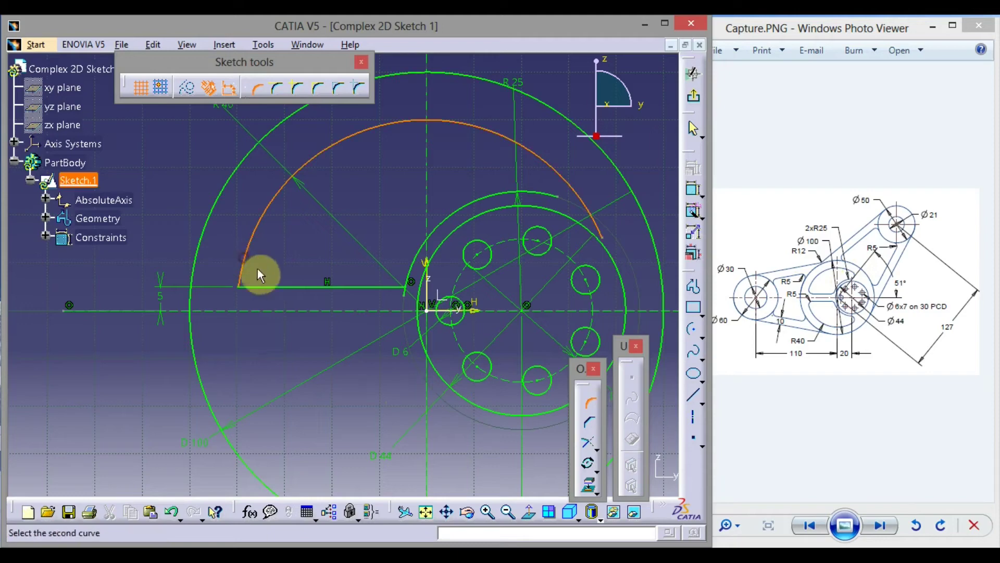
pyautogui.click(255, 286)
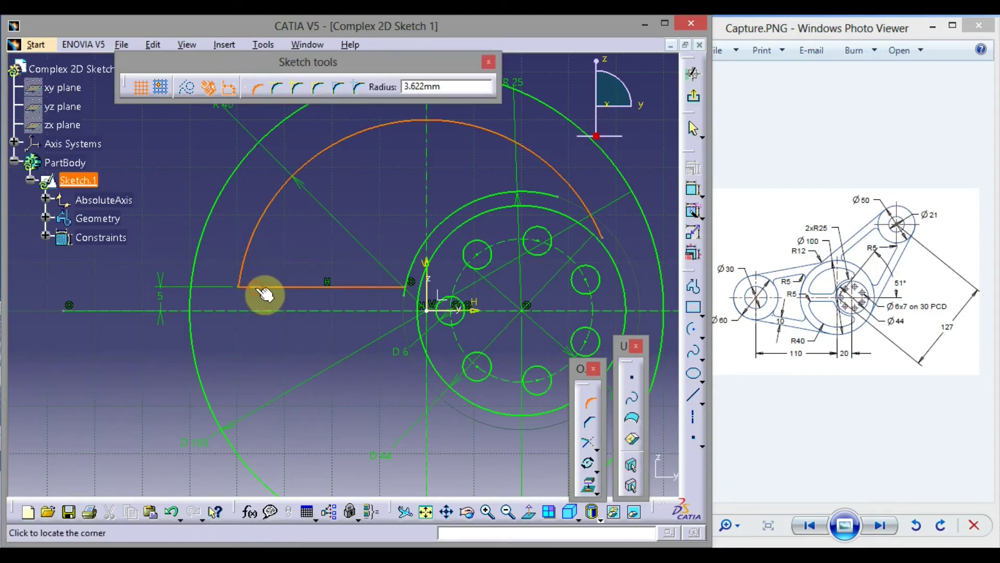
pyautogui.click(246, 273)
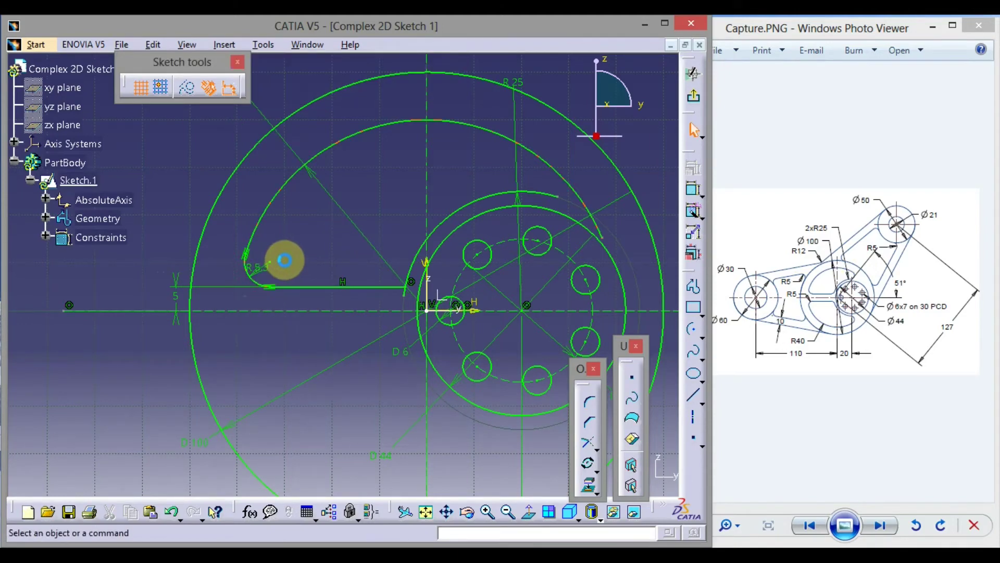
pyautogui.doubleClick(257, 269)
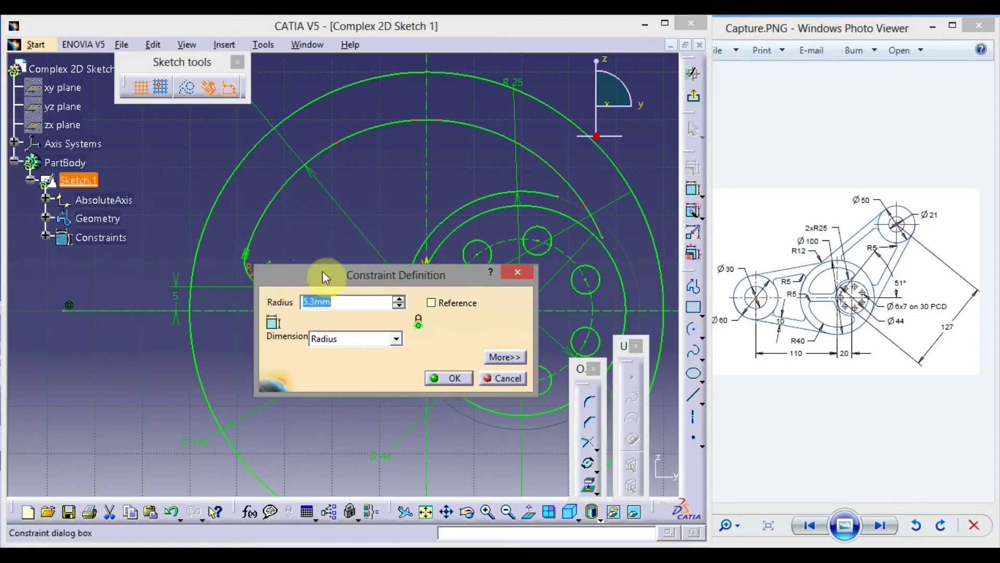
pyautogui.write('5')
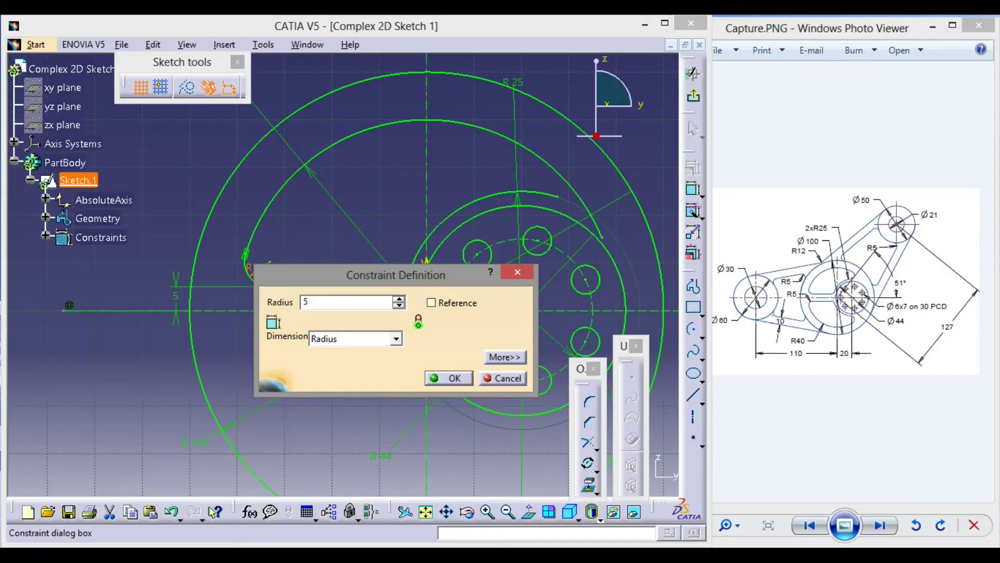
pyautogui.click(450, 376)
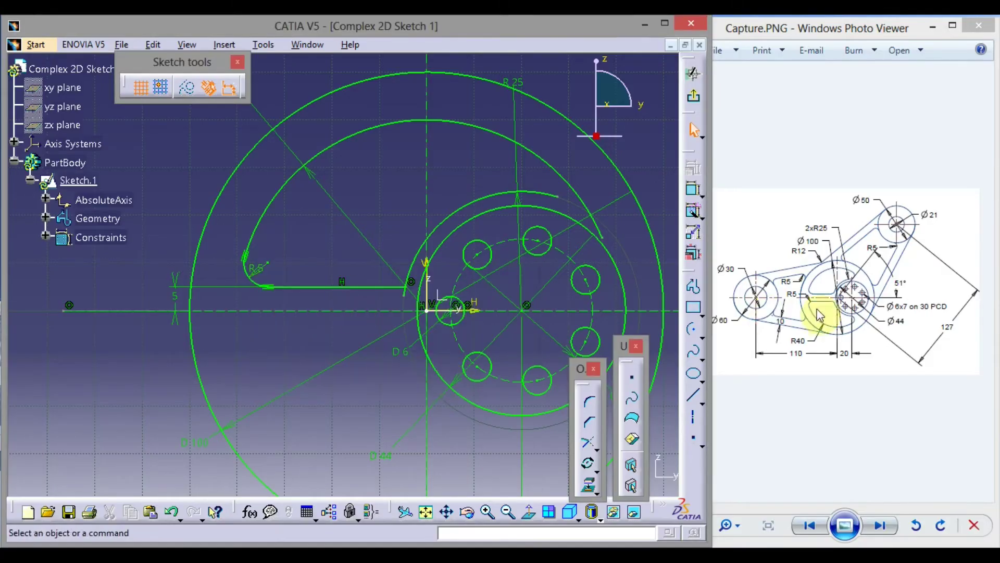
# - Fillet the R25 arc and the circle around the bolt holes with R5
pyautogui.click(590, 402)
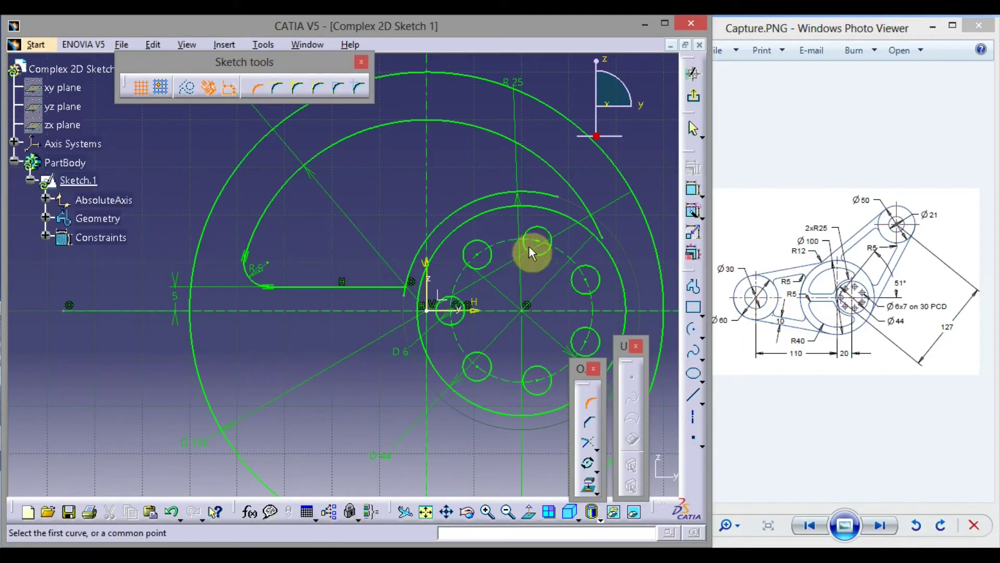
pyautogui.click(542, 194)
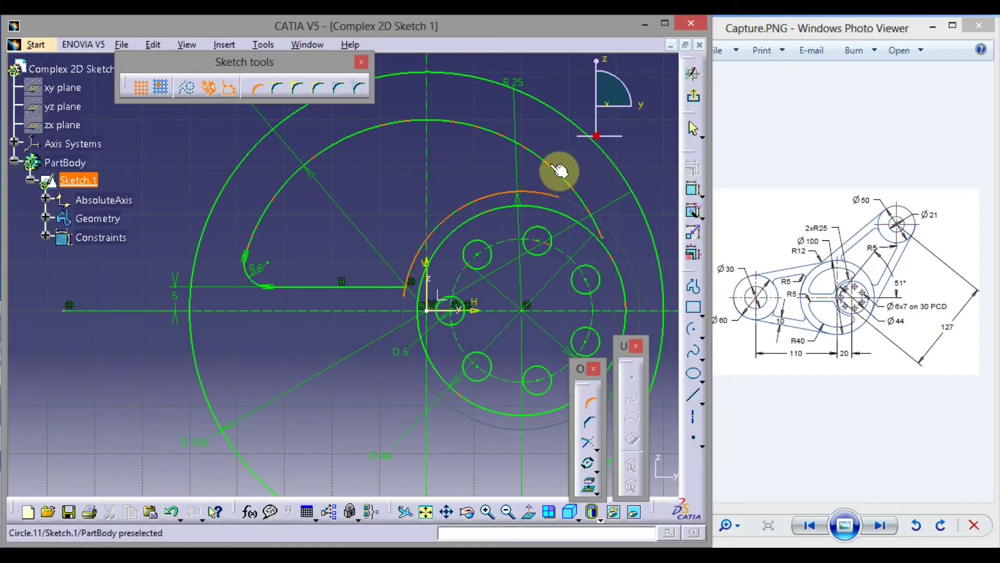
pyautogui.click(559, 171)
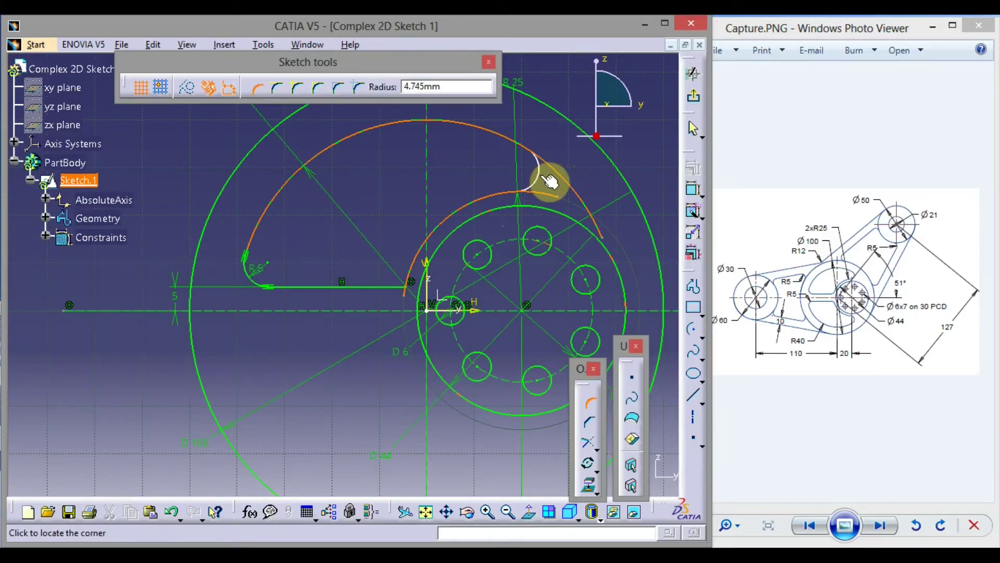
pyautogui.click(550, 180)
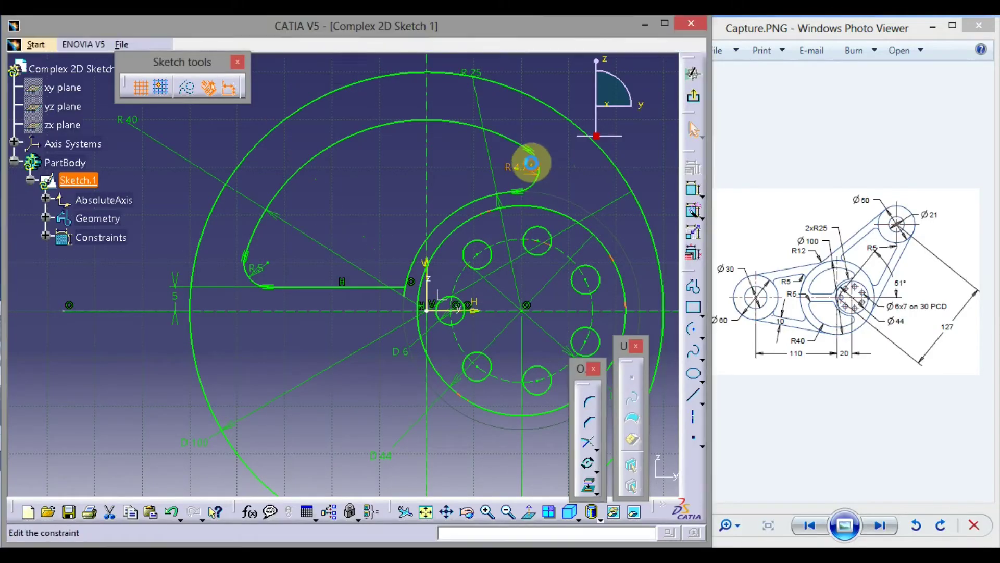
pyautogui.doubleClick(531, 163)
pyautogui.write('5')
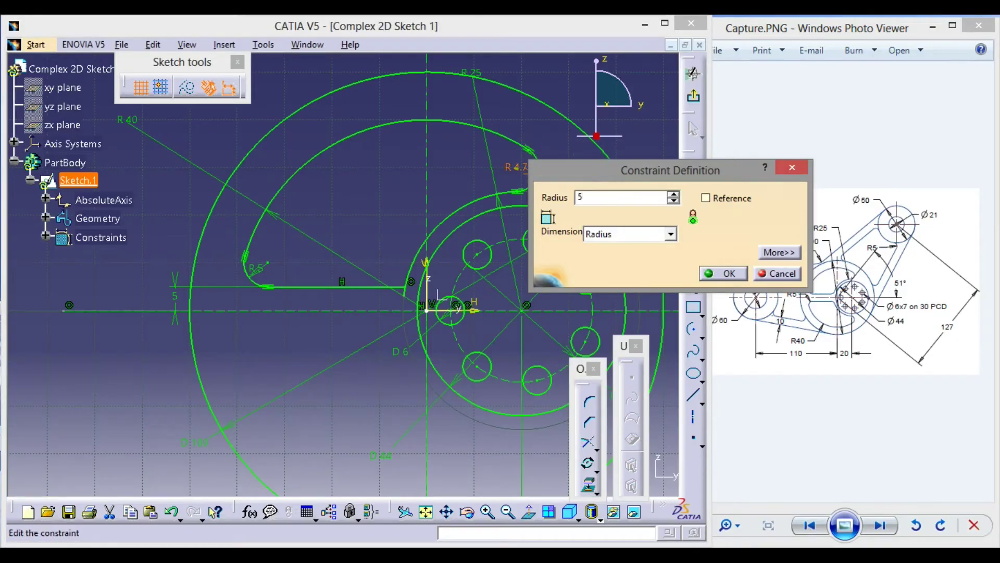
pyautogui.press('Return')
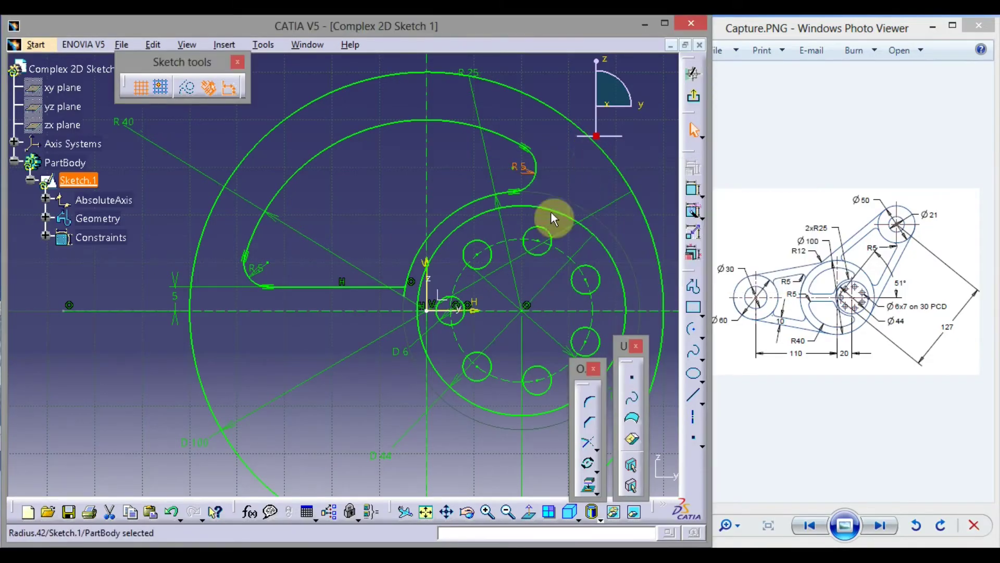
# - Add an R5 fillet where the horizontal line meets the inner circle
pyautogui.click(591, 400)
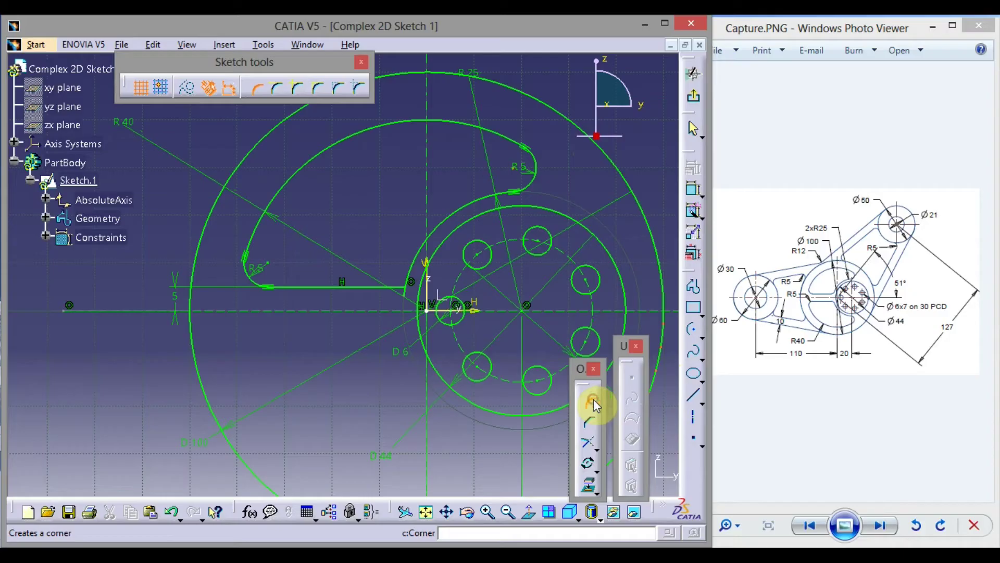
pyautogui.click(400, 286)
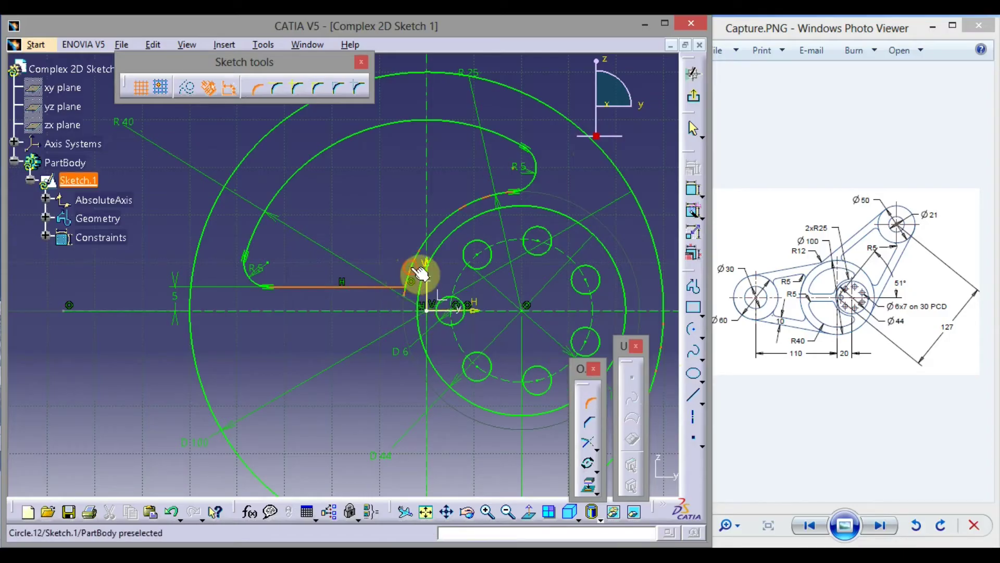
pyautogui.click(420, 270)
pyautogui.click(399, 274)
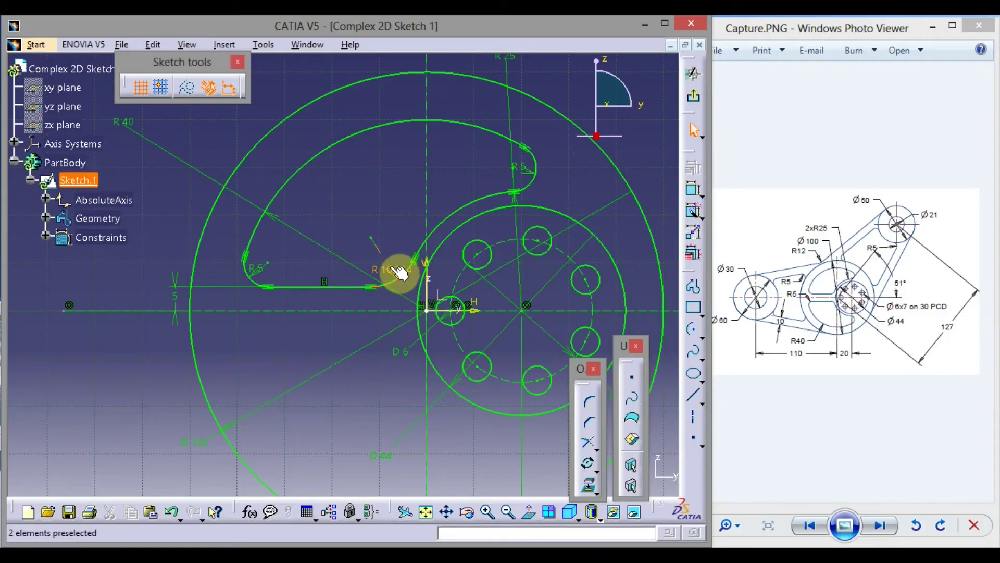
pyautogui.doubleClick(399, 271)
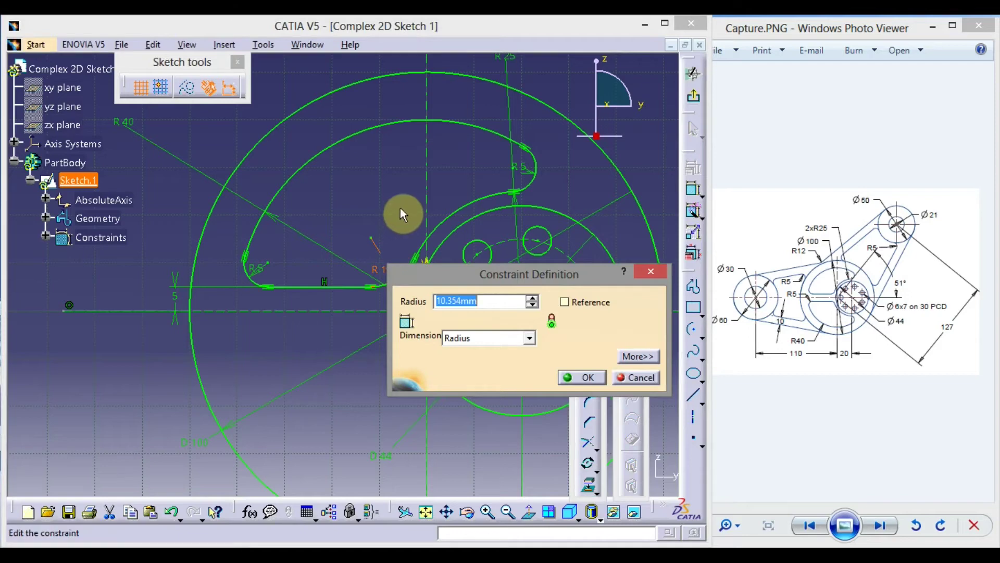
pyautogui.write('5')
pyautogui.press('Return')
pyautogui.click(401, 209)
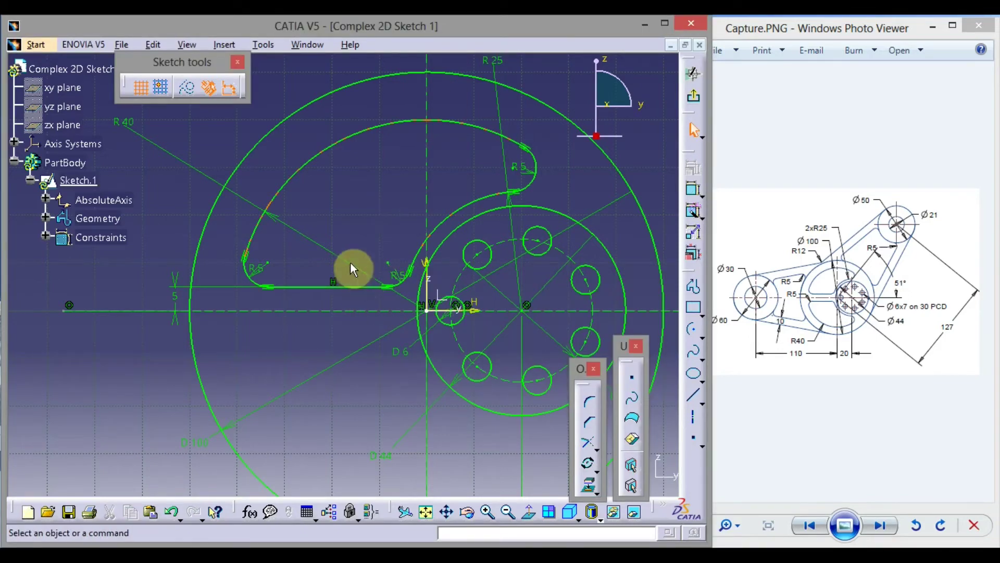
pyautogui.click(336, 154)
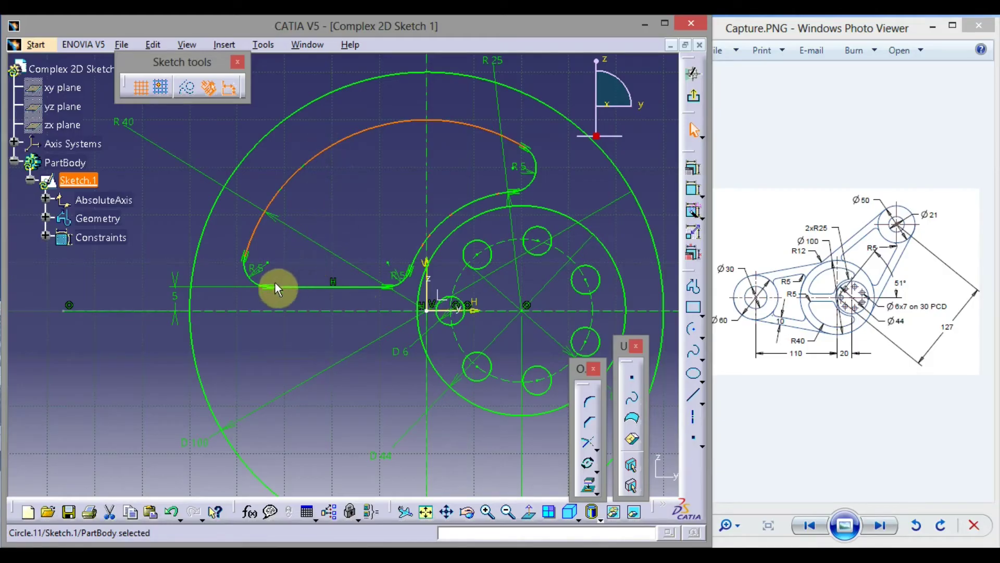
# - Mirror the arm's arcs, R5 fillets and horizontal line about the horizontal axis
pyautogui.keyDown('ctrl'); pyautogui.click(252, 276); pyautogui.keyUp('ctrl')
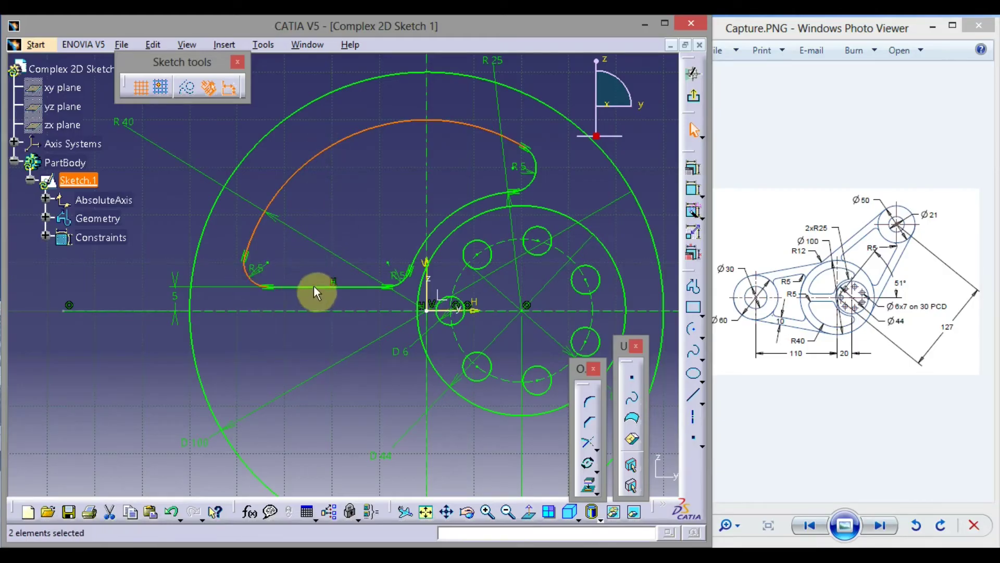
pyautogui.keyDown('ctrl'); pyautogui.click(313, 286); pyautogui.keyUp('ctrl')
pyautogui.keyDown('ctrl'); pyautogui.click(414, 287); pyautogui.keyUp('ctrl')
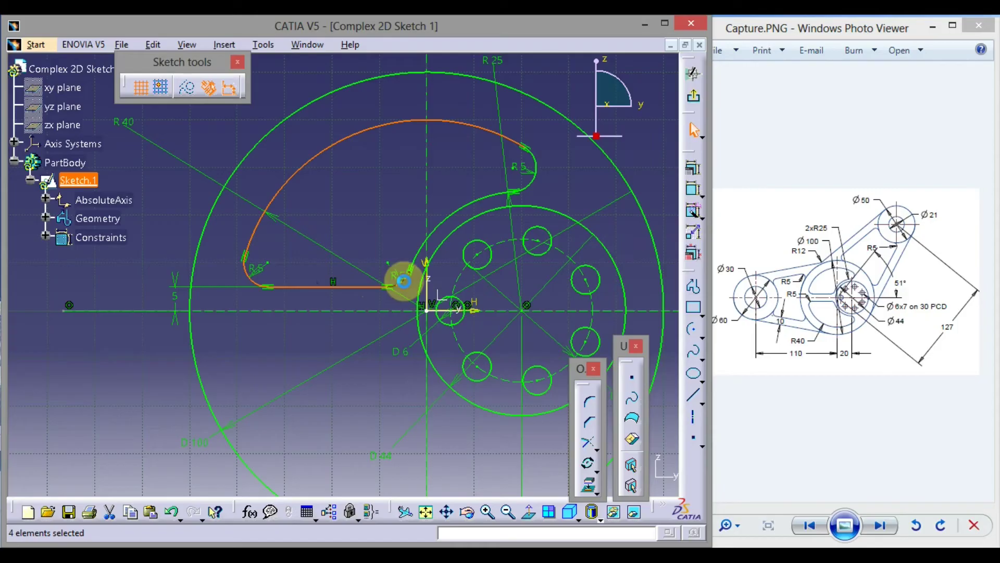
pyautogui.keyDown('ctrl'); pyautogui.click(435, 249); pyautogui.keyUp('ctrl')
pyautogui.keyDown('ctrl'); pyautogui.click(534, 190); pyautogui.keyUp('ctrl')
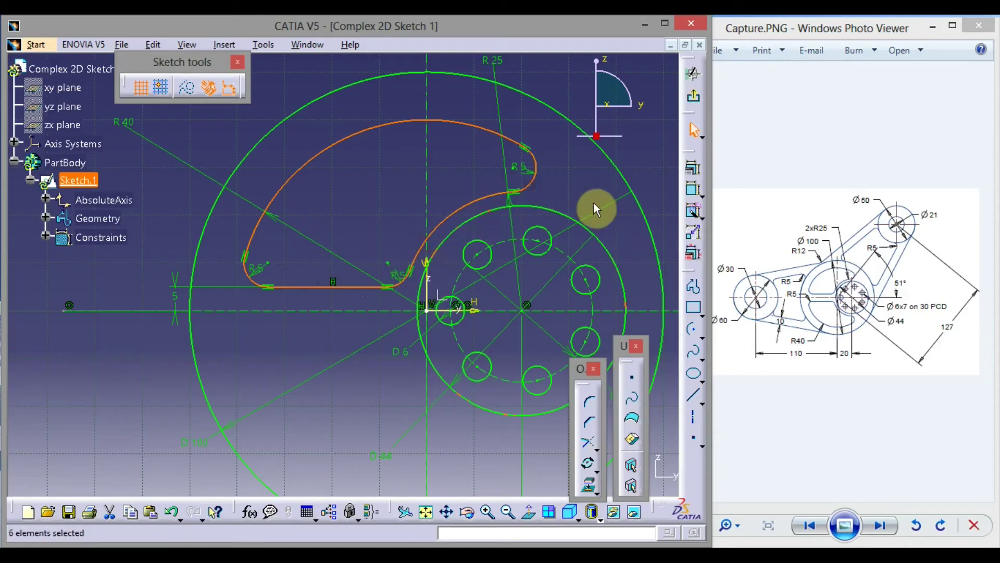
pyautogui.click(598, 470)
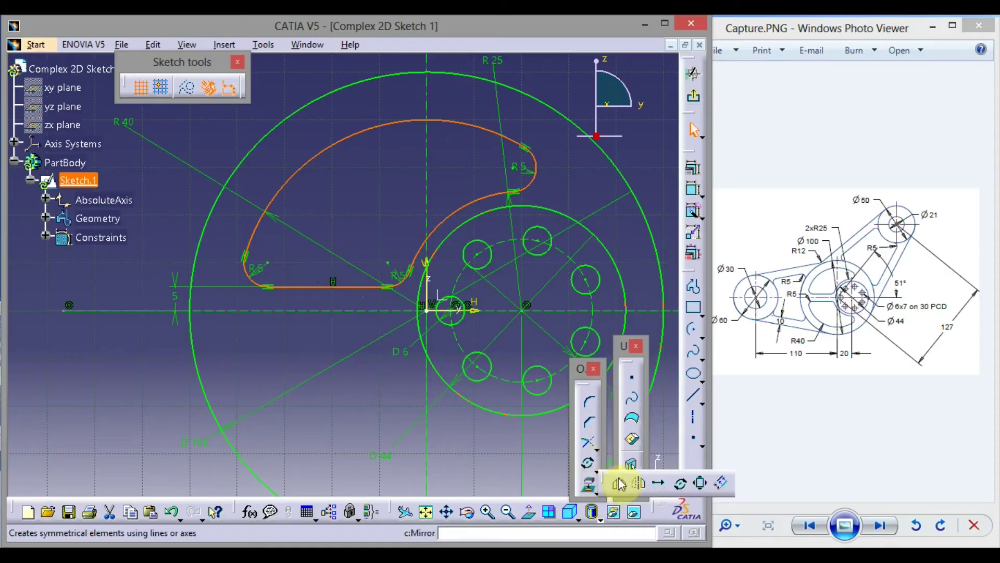
pyautogui.click(621, 482)
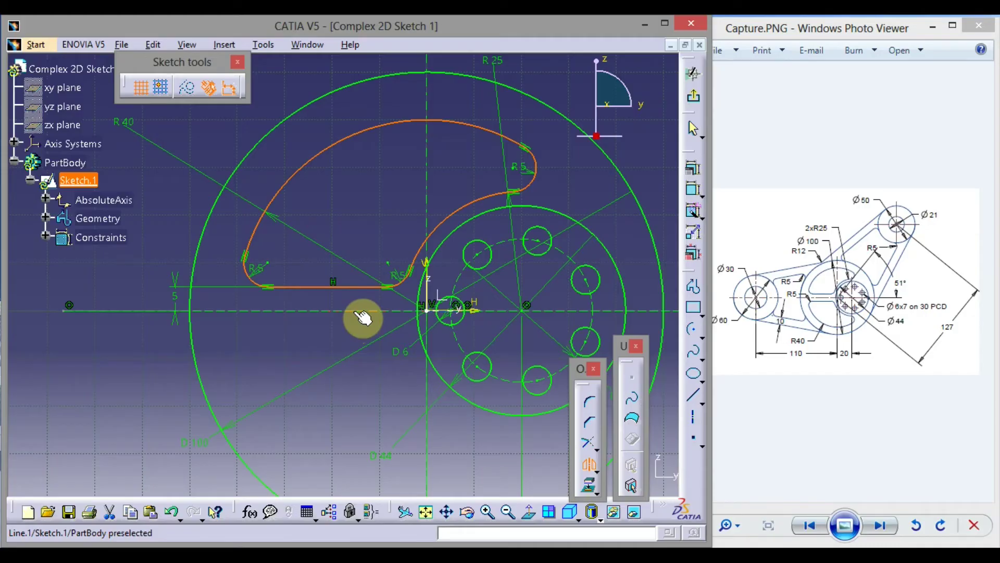
pyautogui.click(362, 313)
pyautogui.moveTo(384, 407); pyautogui.dragTo(365, 363, button='middle')
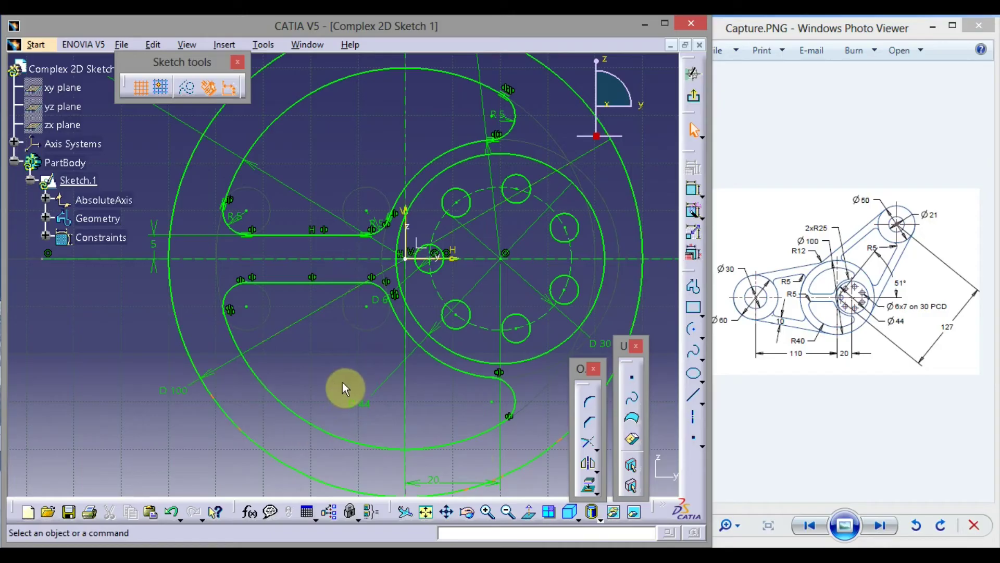
pyautogui.click(695, 334)
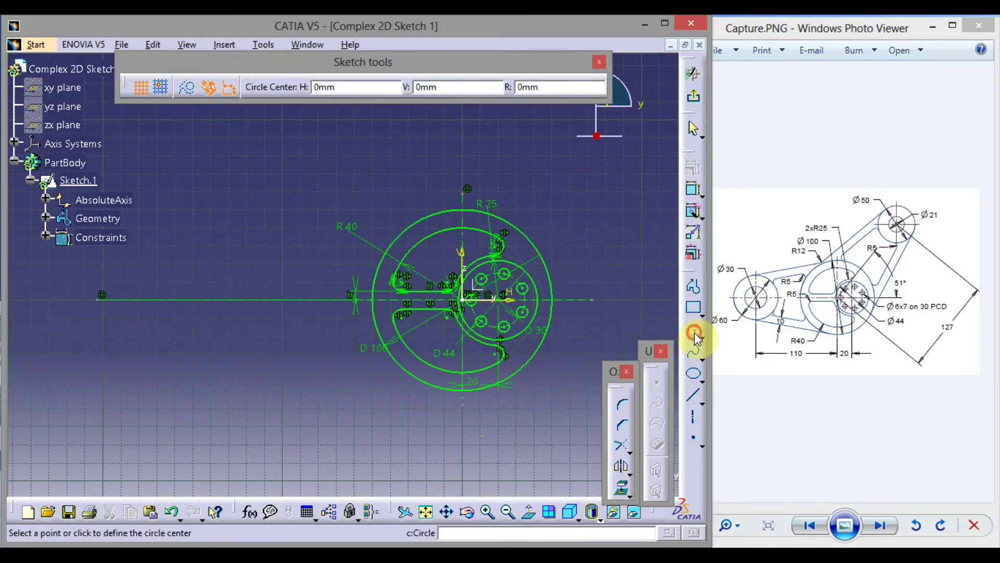
# - Draw two concentric circles on the horizontal axis left of the part
pyautogui.click(695, 334)
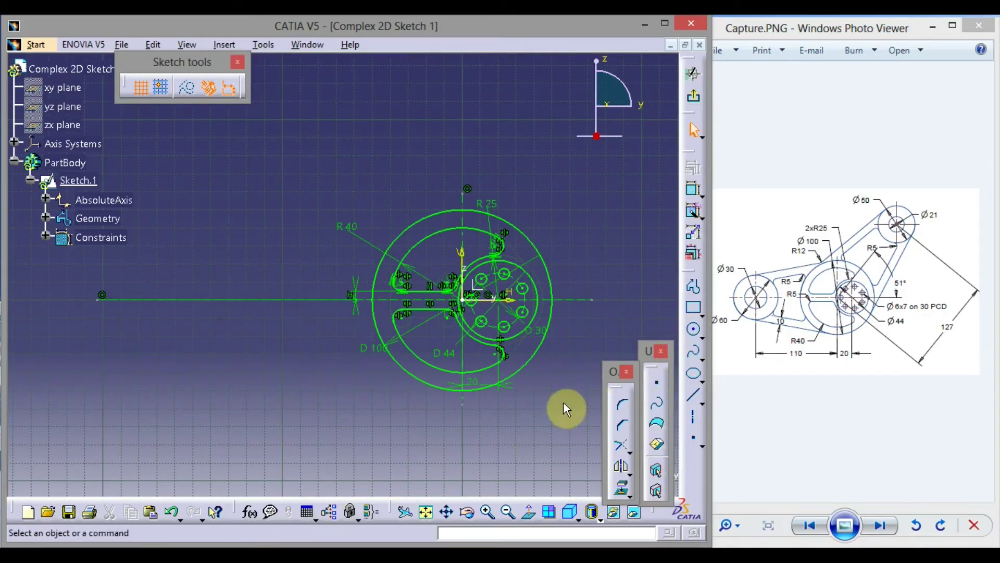
pyautogui.click(695, 333)
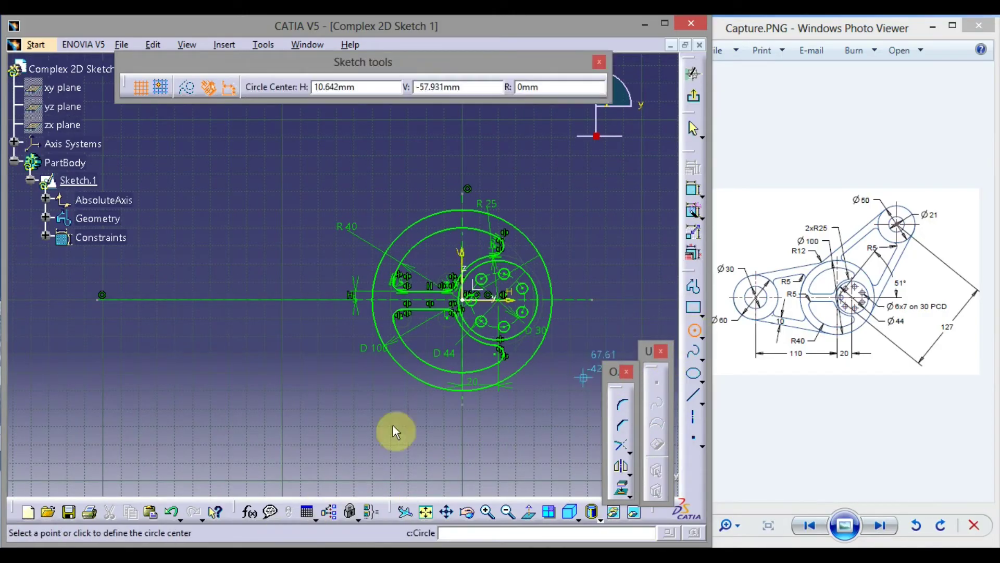
pyautogui.click(200, 300)
pyautogui.click(232, 354)
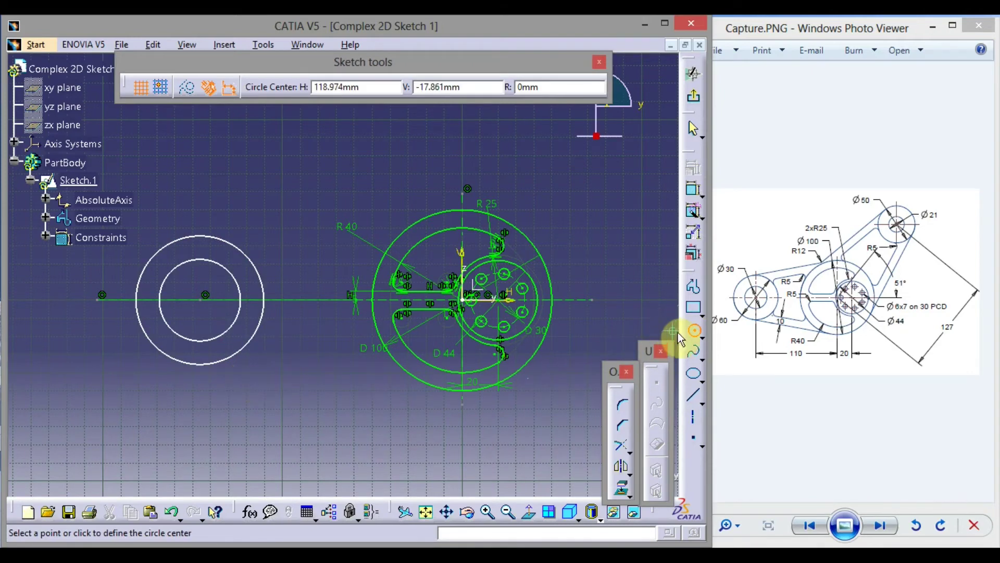
pyautogui.click(693, 331)
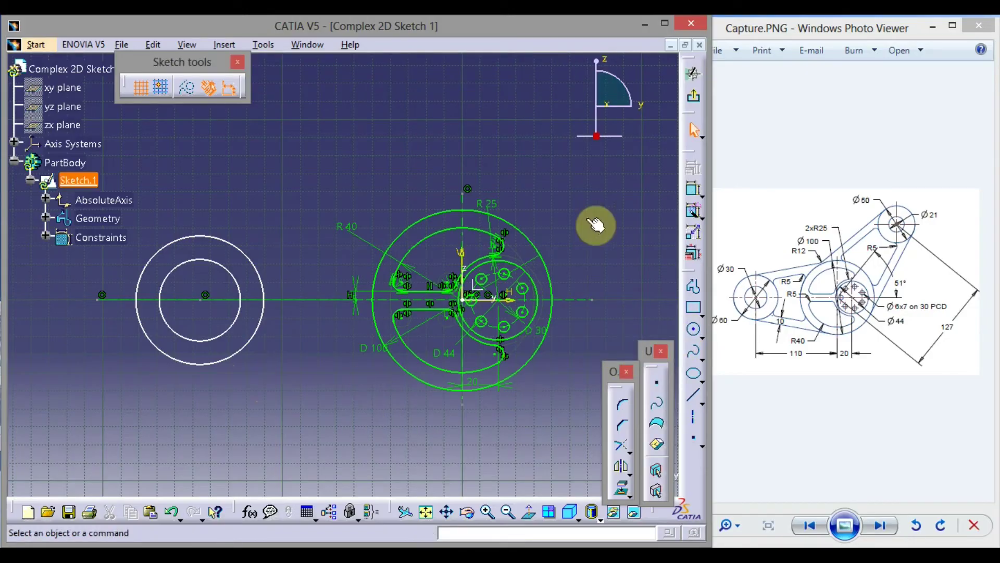
# - Dimension the inner circle to 30 mm and the outer circle to 60 mm diameter
pyautogui.click(687, 194)
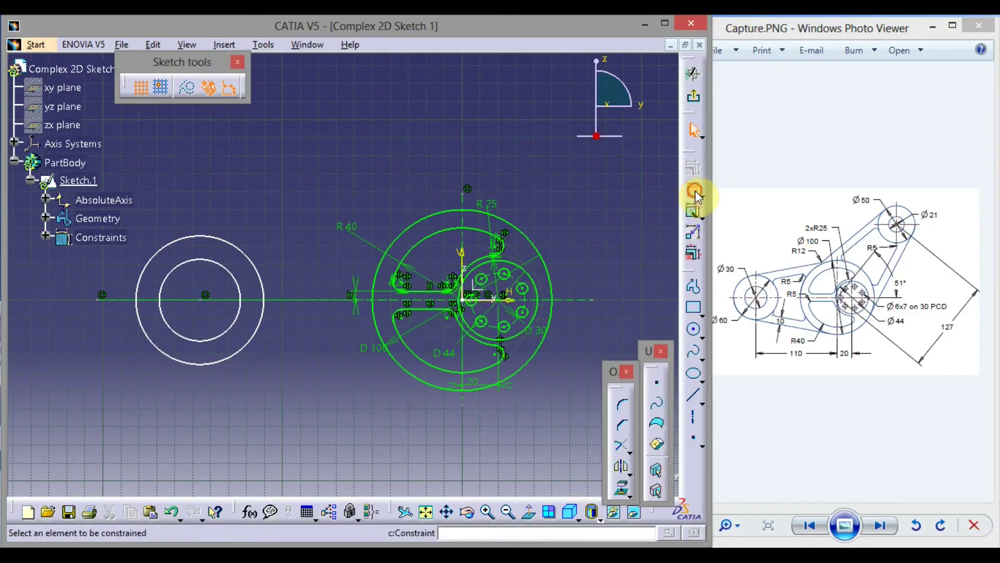
pyautogui.click(188, 339)
pyautogui.click(108, 361)
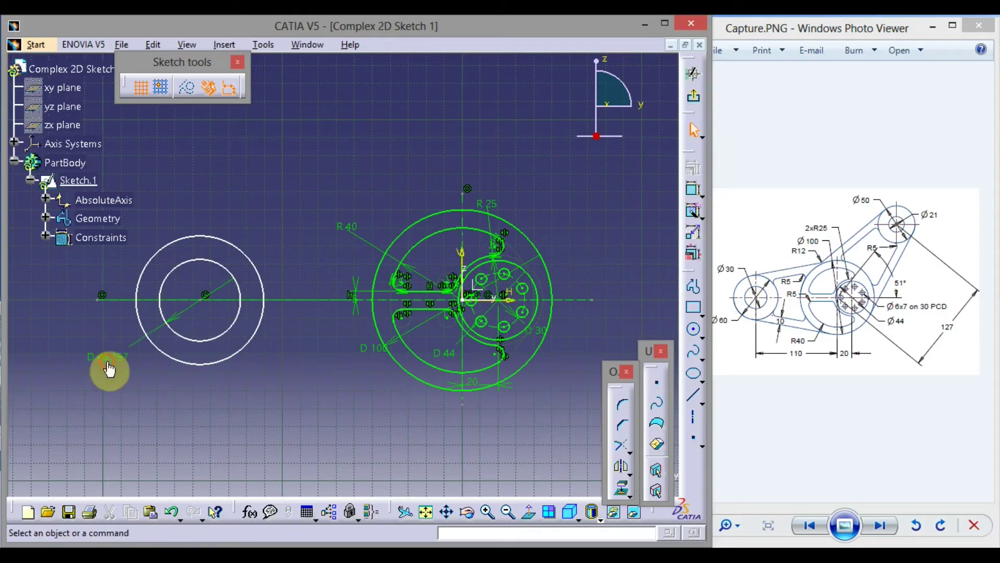
pyautogui.click(693, 191)
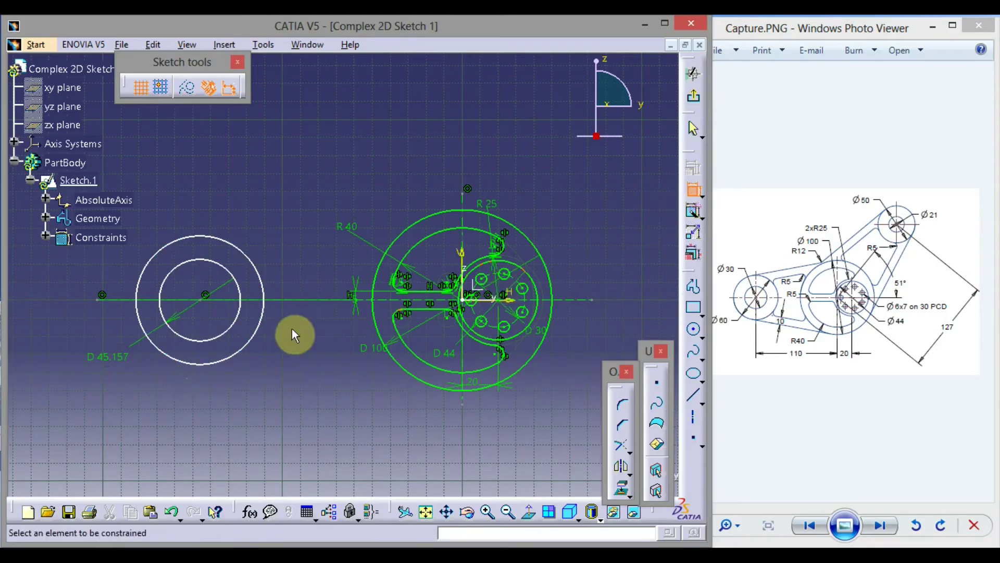
pyautogui.click(222, 358)
pyautogui.click(193, 392)
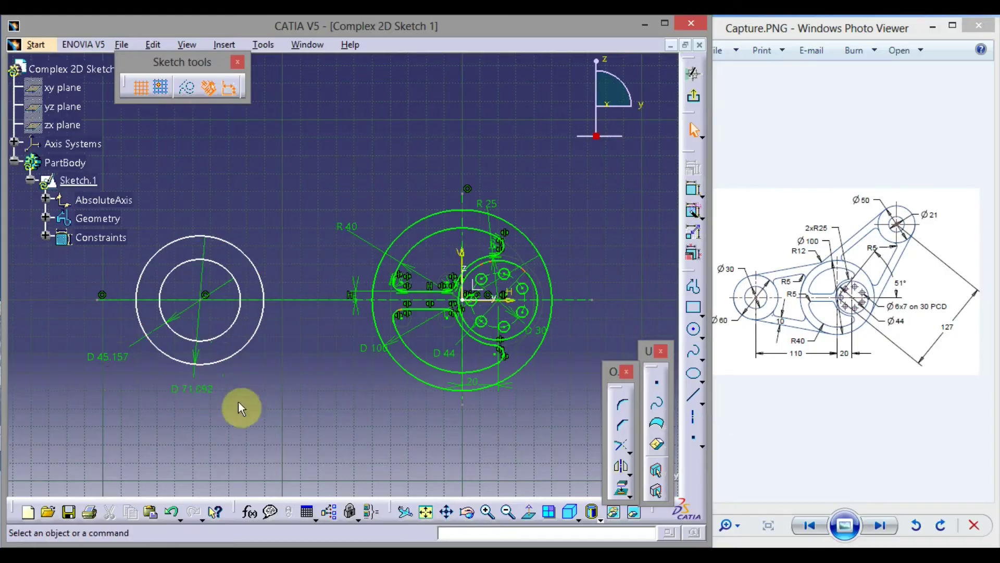
pyautogui.doubleClick(121, 361)
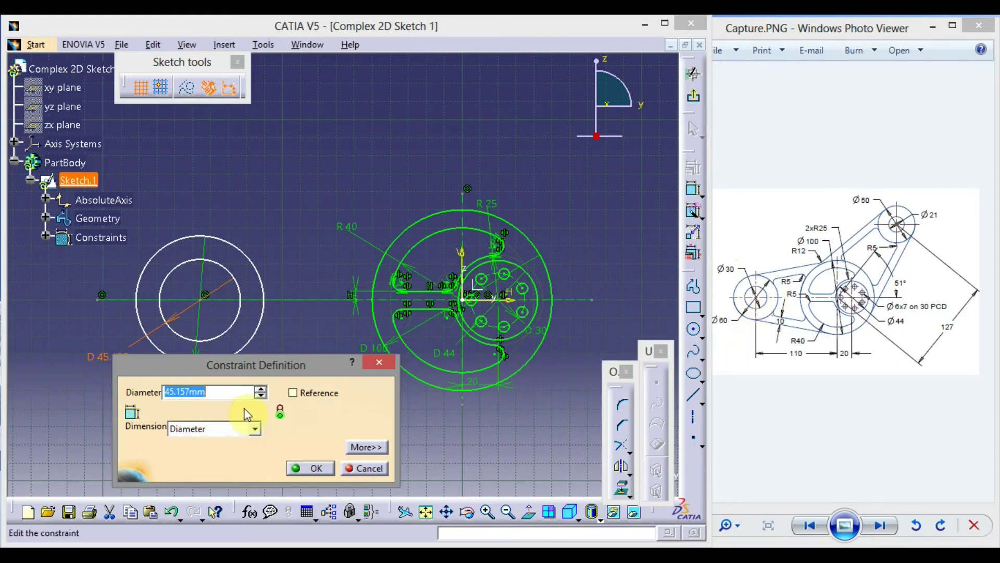
pyautogui.write('30')
pyautogui.press('Return')
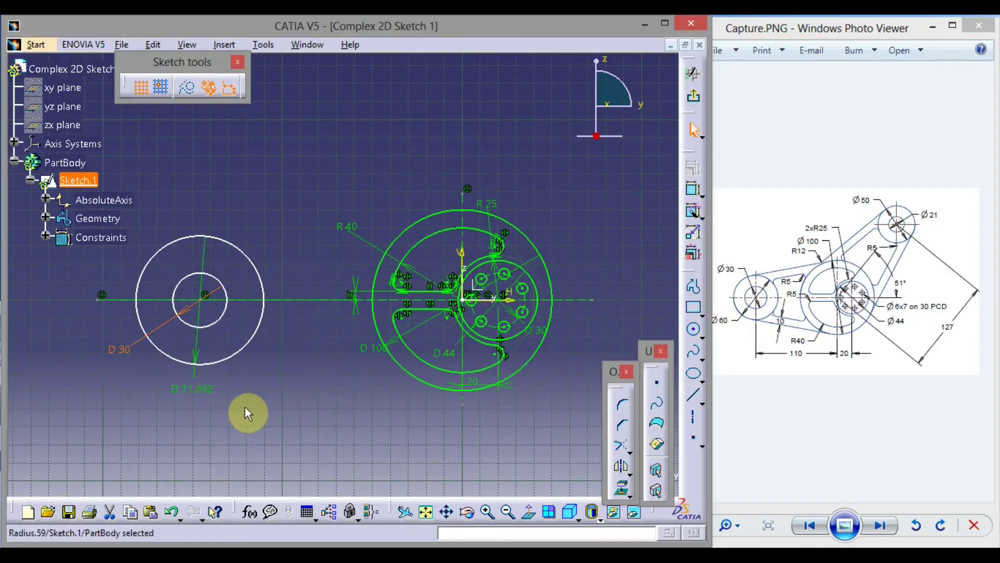
pyautogui.doubleClick(194, 399)
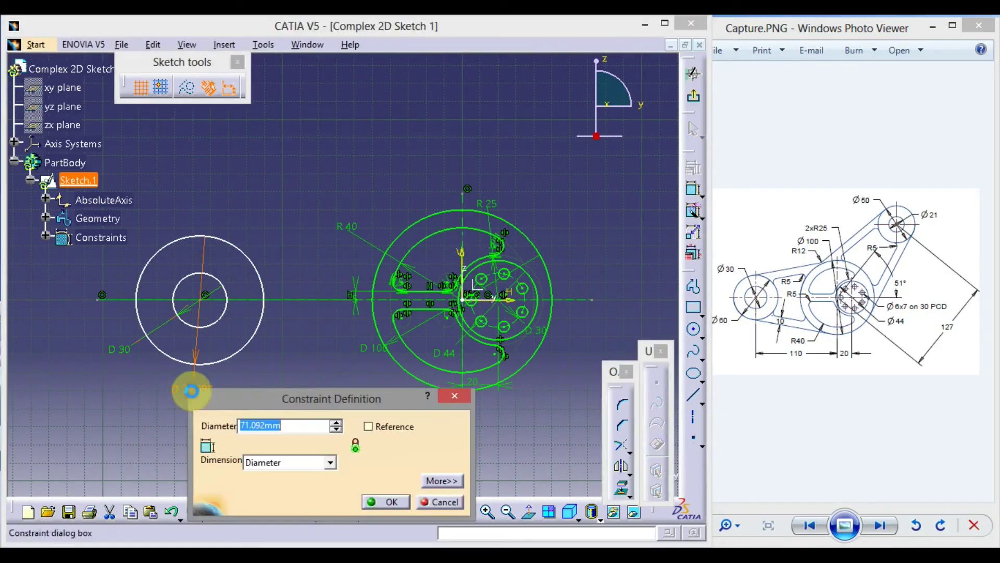
pyautogui.write('60')
pyautogui.press('Return')
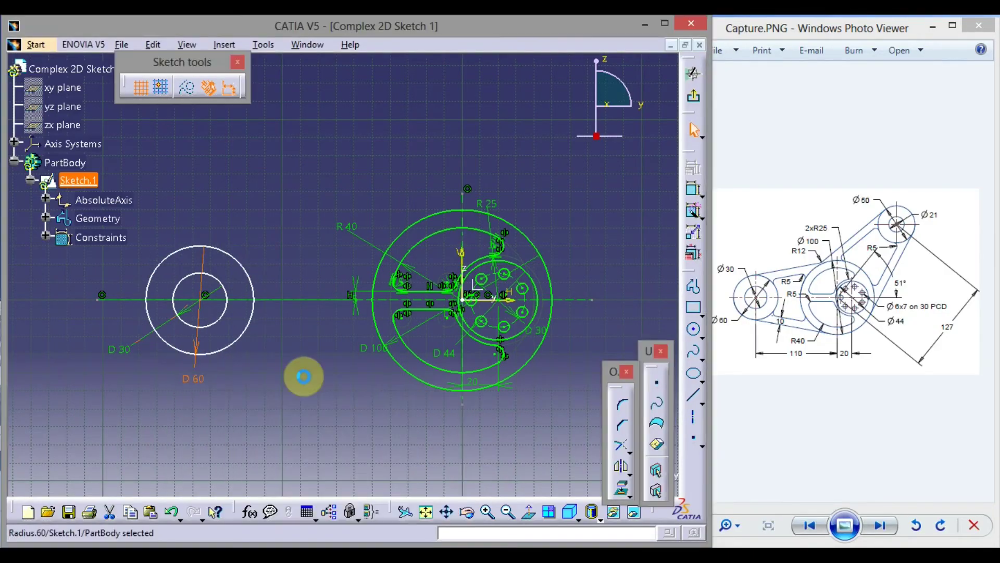
# - Constrain the concentric circles' centre 110 mm horizontally from the sketch origin
pyautogui.click(693, 190)
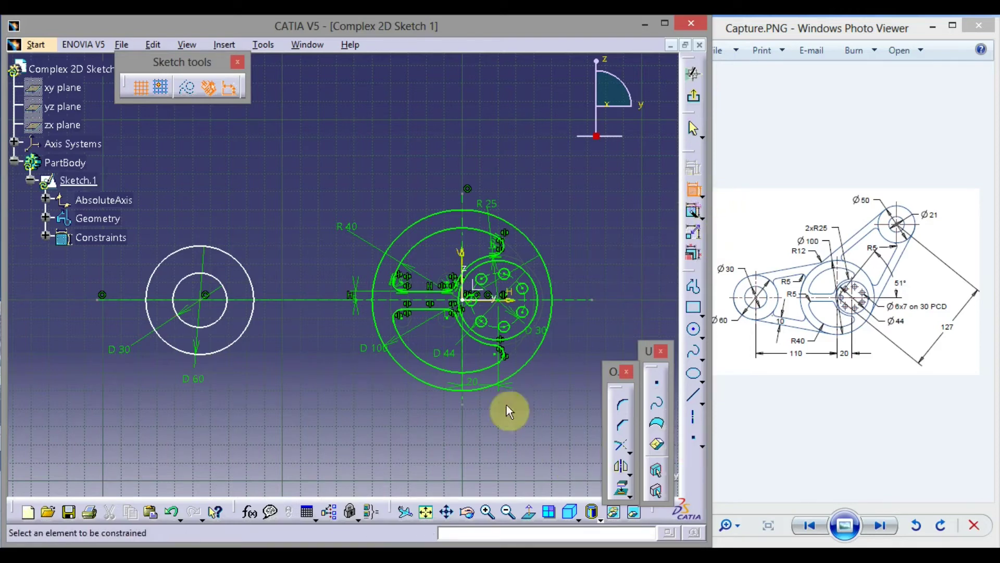
pyautogui.click(468, 297)
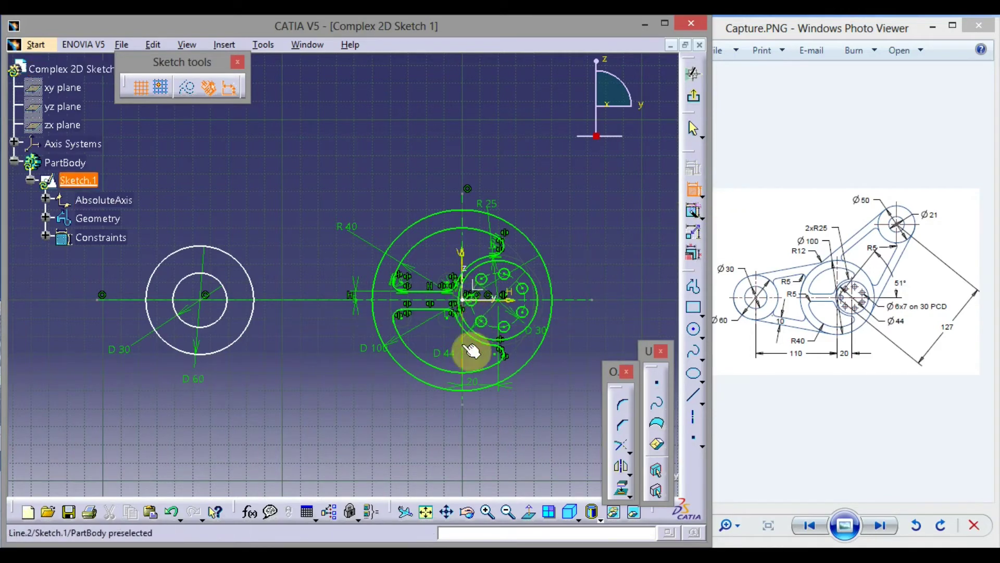
pyautogui.click(202, 303)
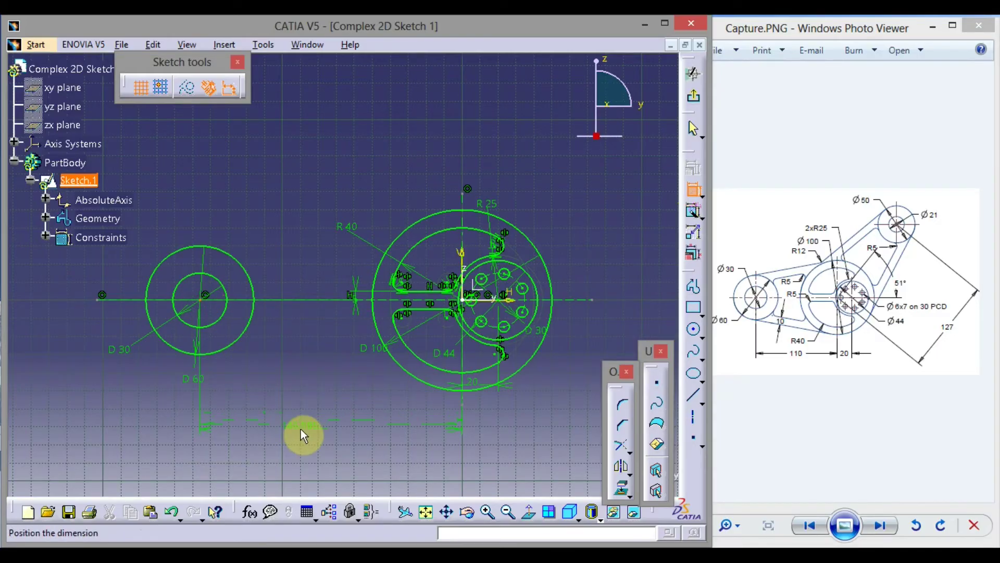
pyautogui.click(301, 429)
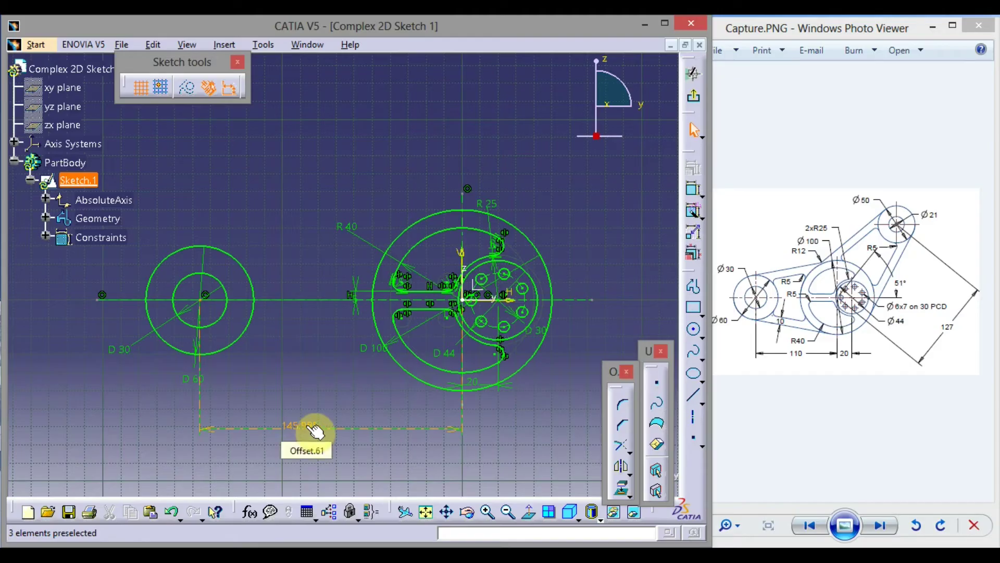
pyautogui.doubleClick(319, 432)
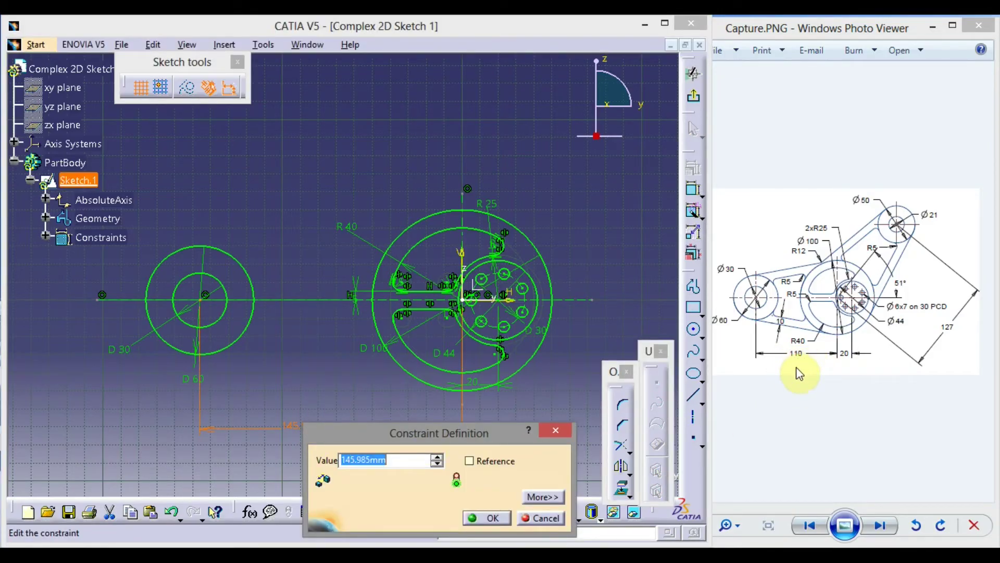
pyautogui.press('Return')
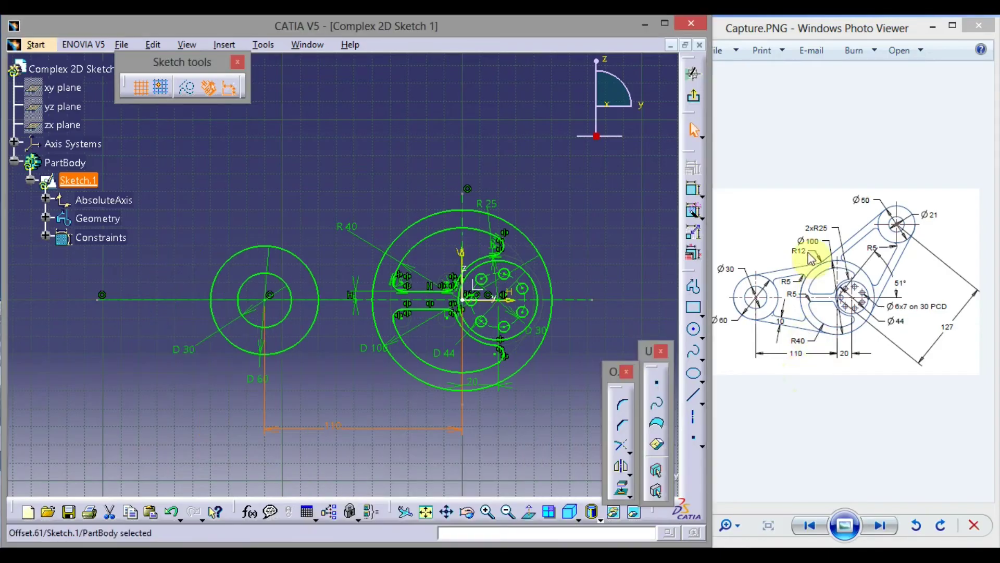
pyautogui.click(609, 207)
pyautogui.moveTo(609, 223); pyautogui.dragTo(529, 238, button='middle')
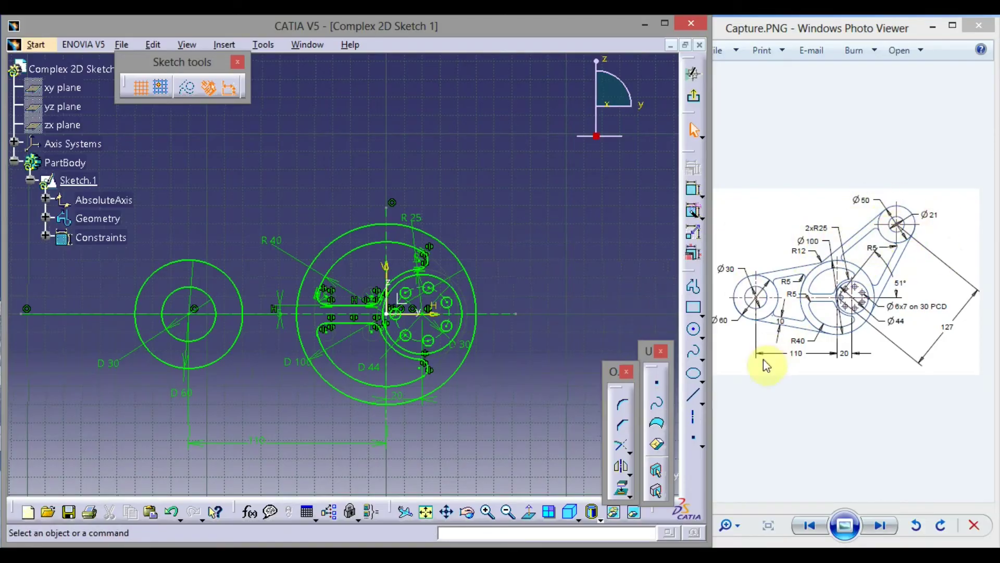
# - Draw an axis from the sketch origin up and to the right, then select it with the horizontal line
pyautogui.click(693, 420)
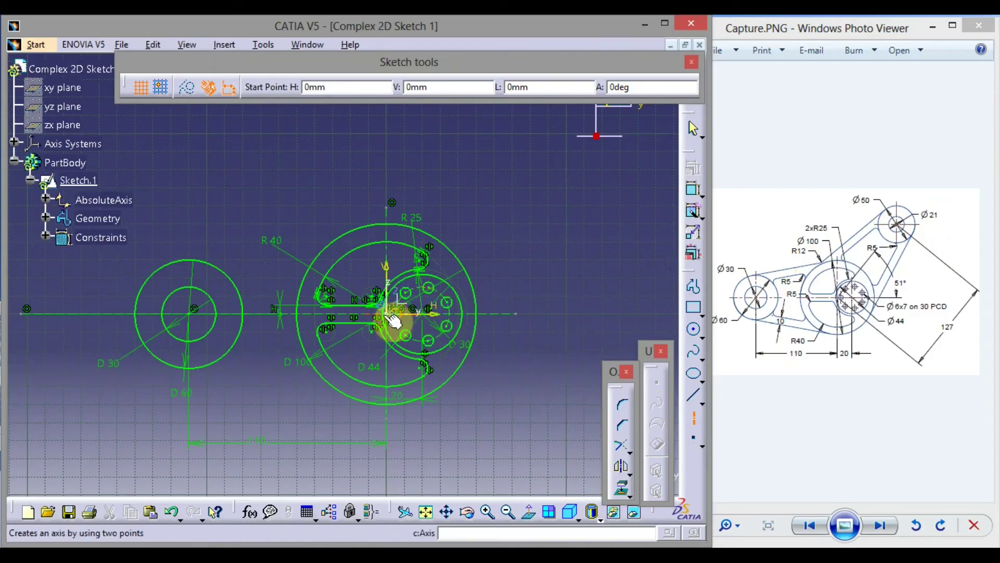
pyautogui.moveTo(505, 290)
pyautogui.mouseDown(button='middle')
pyautogui.moveTo(531, 280)
pyautogui.moveTo(536, 239)
pyautogui.moveTo(558, 204)
pyautogui.moveTo(447, 225)
pyautogui.mouseUp(button='middle')
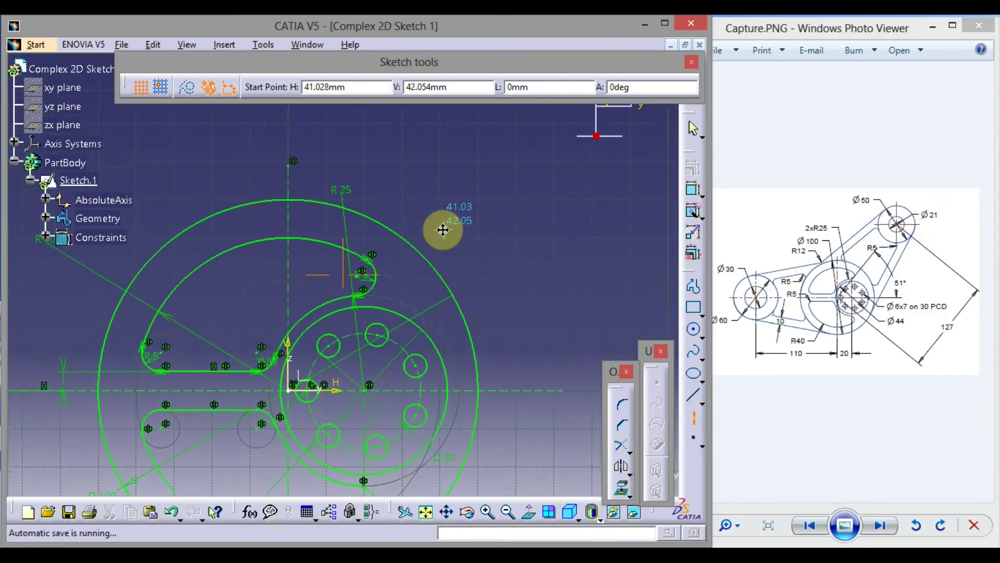
pyautogui.click(294, 393)
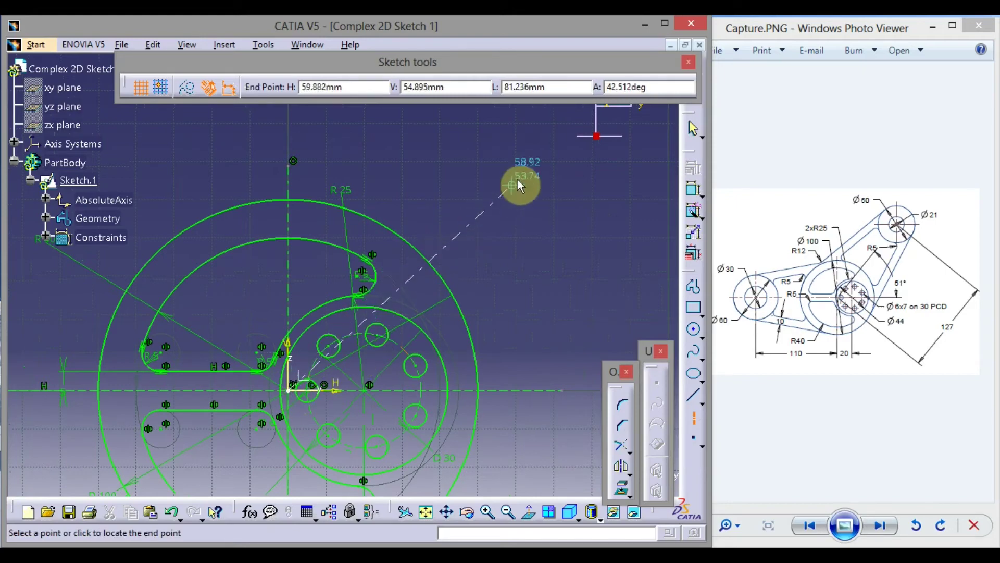
pyautogui.moveTo(555, 128); pyautogui.dragTo(511, 188, button='middle')
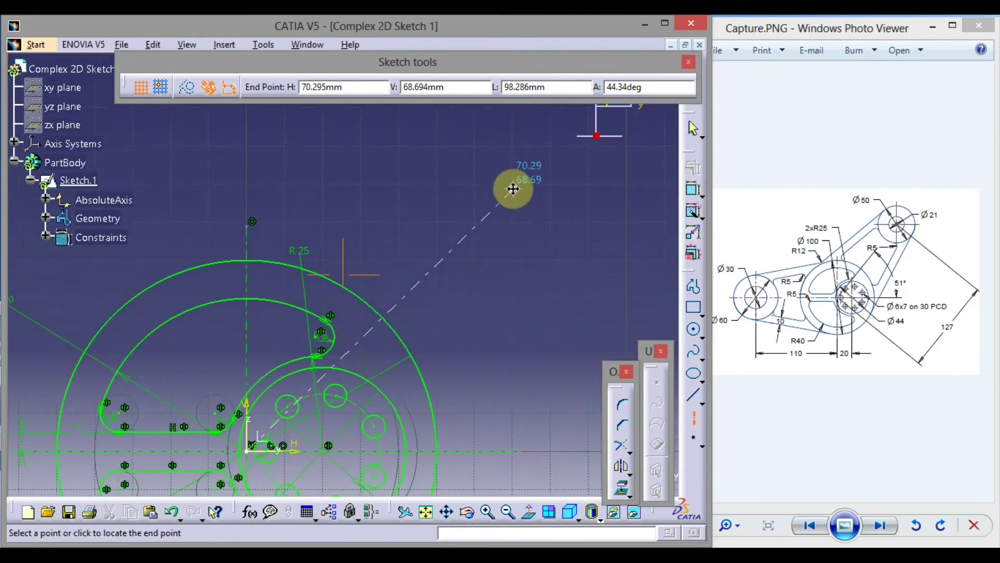
pyautogui.click(546, 144)
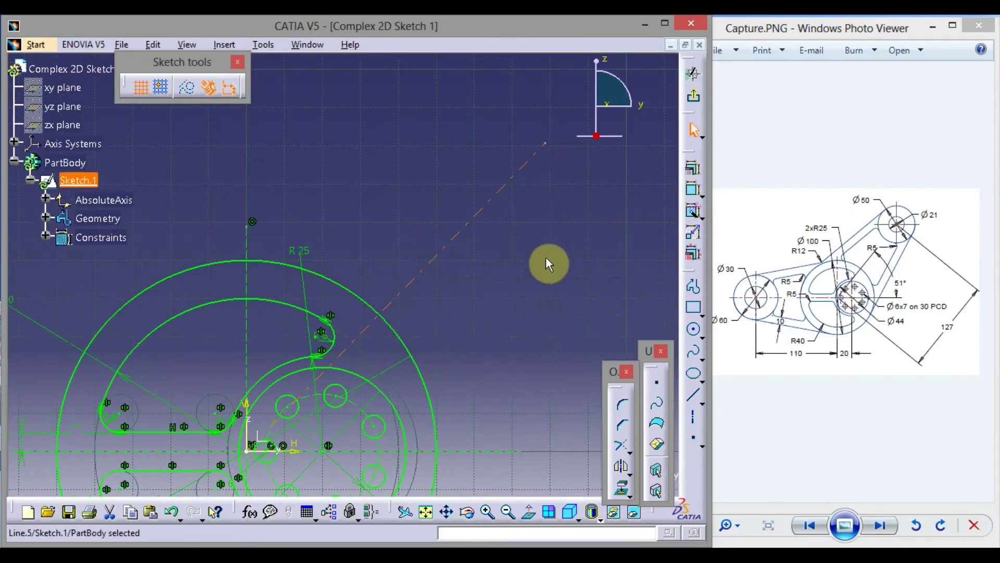
pyautogui.moveTo(546, 257)
pyautogui.mouseDown(button='middle')
pyautogui.moveTo(520, 161)
pyautogui.moveTo(527, 196)
pyautogui.mouseUp(button='middle')
pyautogui.click(531, 198)
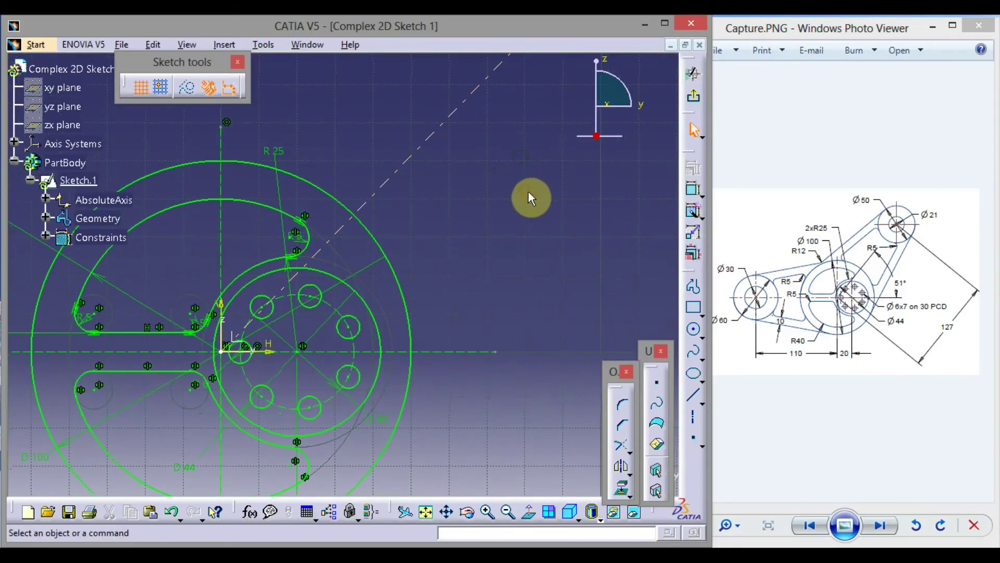
pyautogui.click(439, 123)
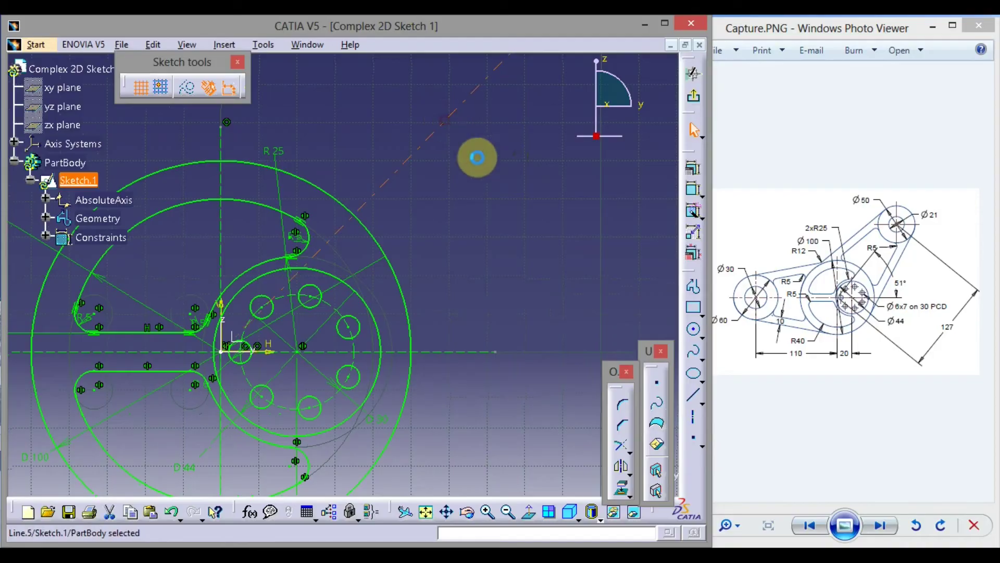
pyautogui.keyDown('ctrl'); pyautogui.click(478, 359); pyautogui.keyUp('ctrl')
# - Set the angle between the axis and the horizontal line to 51°
pyautogui.click(693, 191)
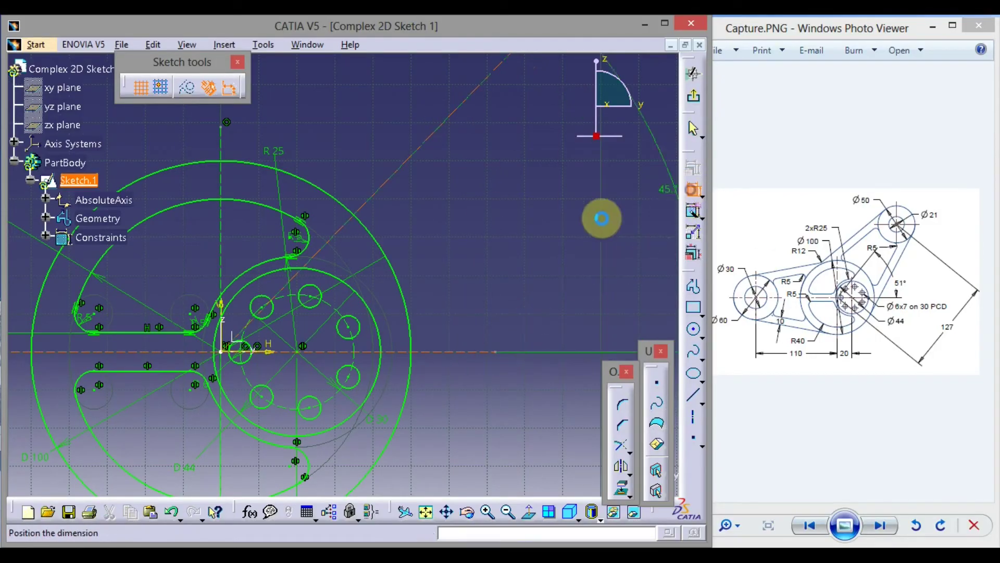
pyautogui.click(463, 272)
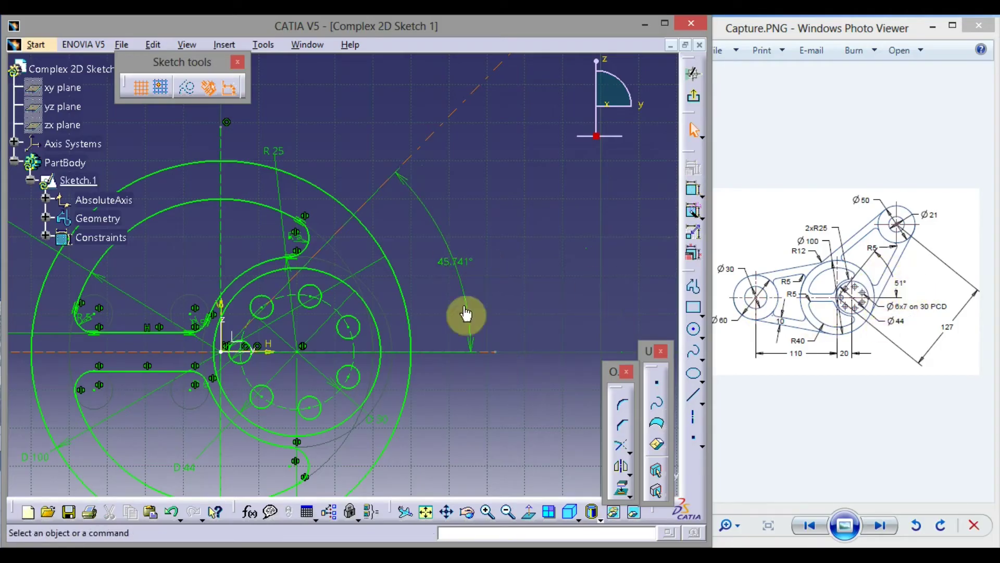
pyautogui.doubleClick(462, 261)
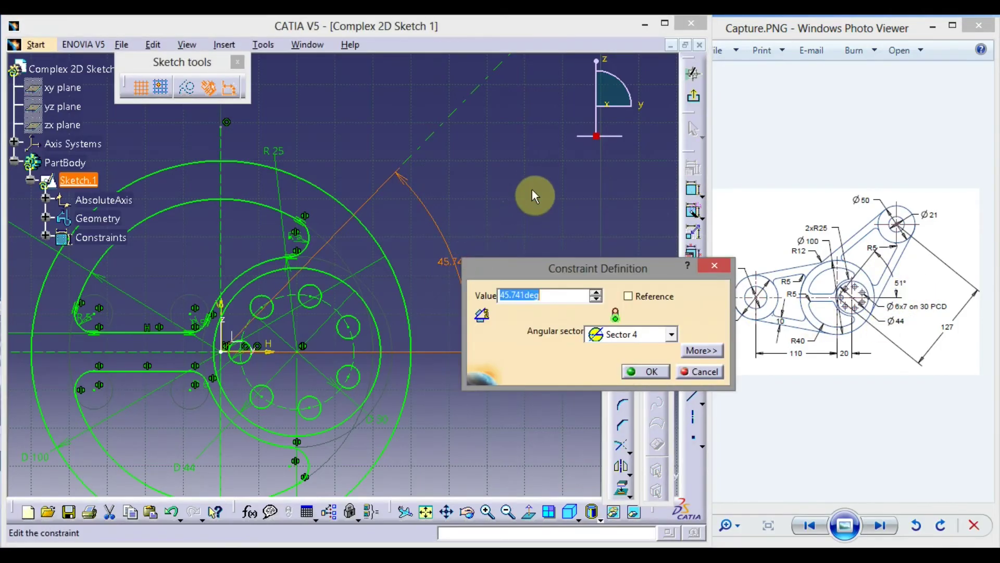
pyautogui.write('51')
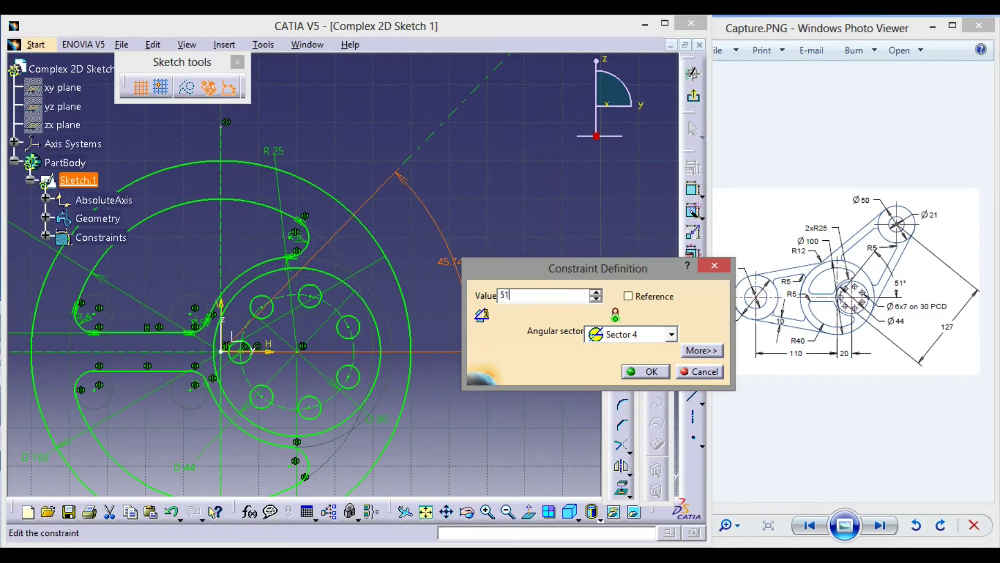
pyautogui.press('Return')
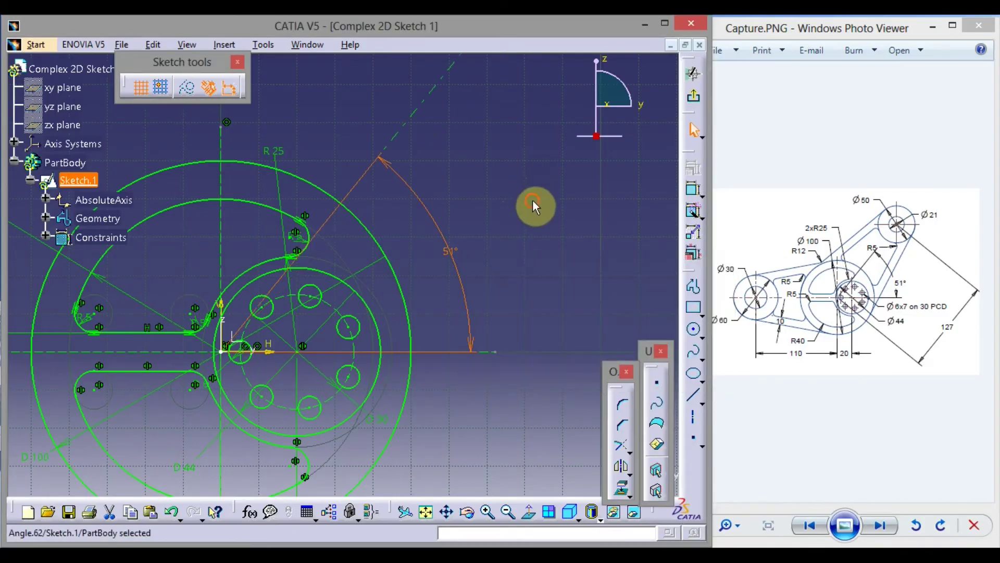
pyautogui.click(534, 201)
pyautogui.moveTo(526, 210)
pyautogui.mouseDown(button='middle')
pyautogui.moveTo(514, 208)
pyautogui.moveTo(515, 275)
pyautogui.moveTo(502, 266)
pyautogui.mouseUp(button='middle')
pyautogui.click(854, 259)
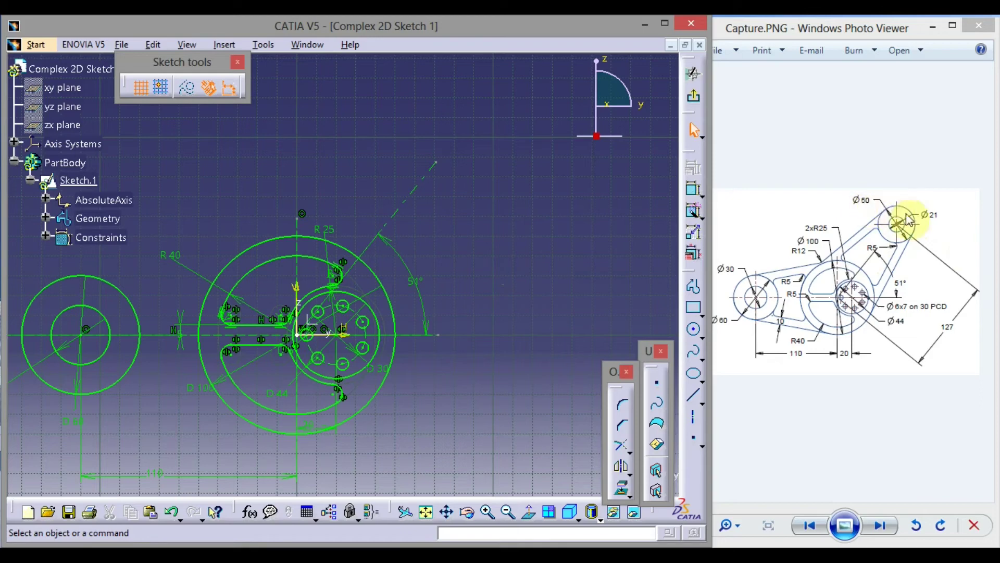
# - Draw inner and outer concentric circles centred on the 51° axis, extending the axis past them
pyautogui.click(694, 328)
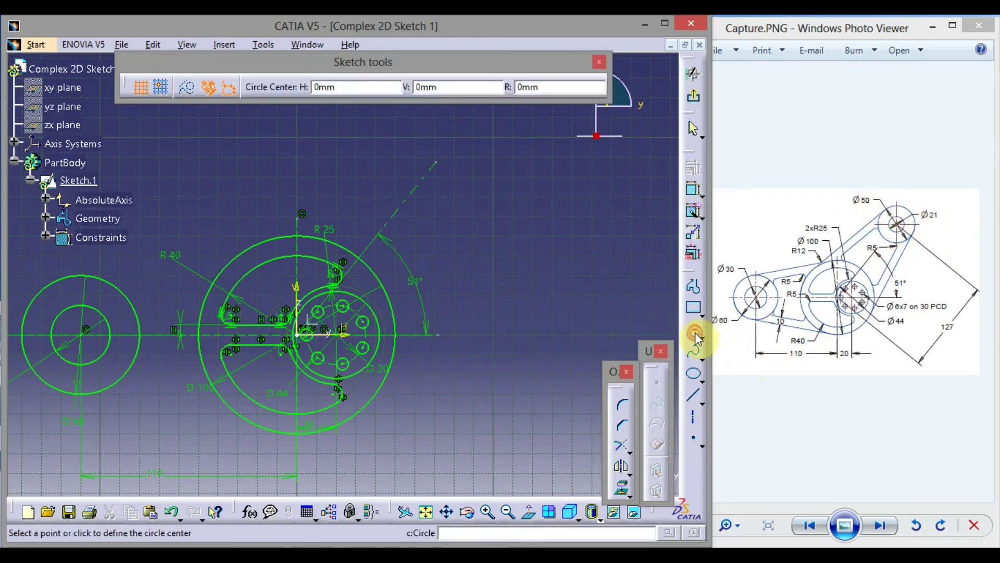
pyautogui.click(421, 181)
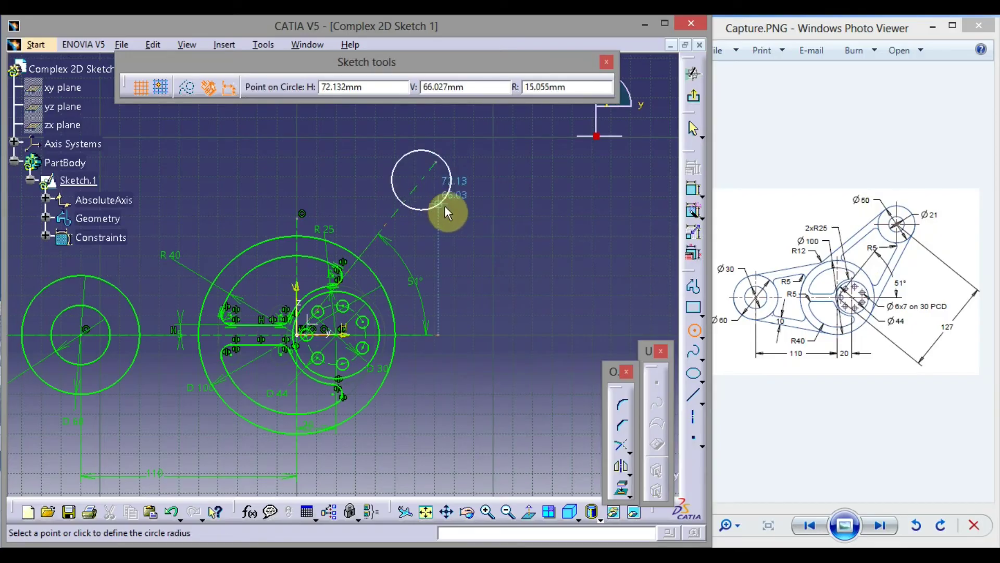
pyautogui.click(445, 206)
pyautogui.click(428, 177)
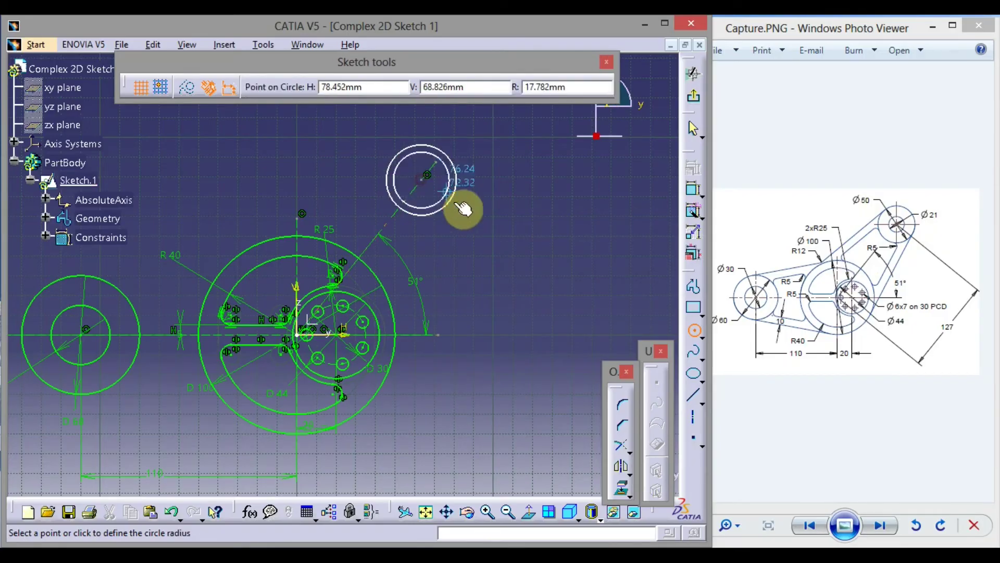
pyautogui.click(468, 211)
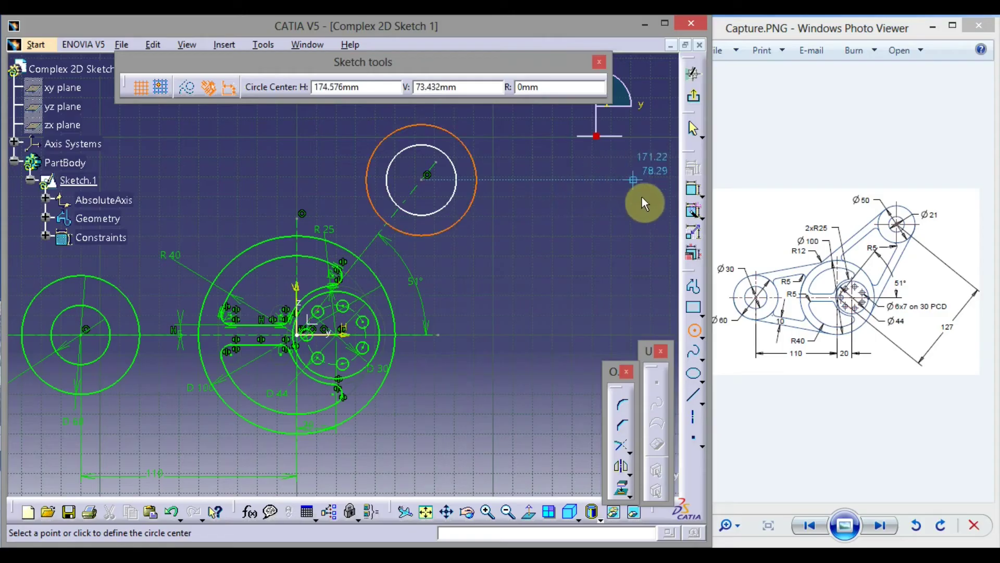
pyautogui.click(695, 330)
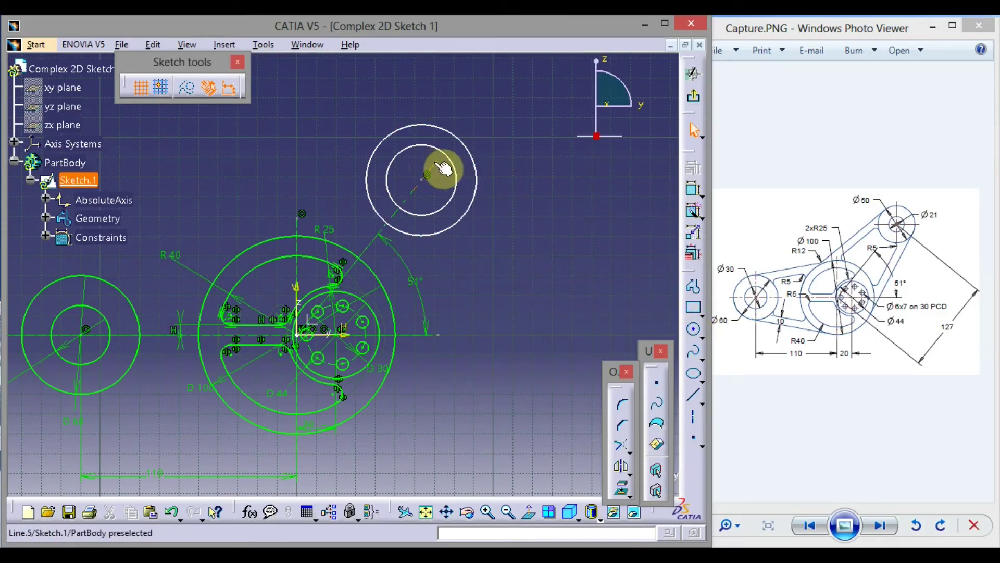
pyautogui.moveTo(442, 170); pyautogui.dragTo(515, 89)
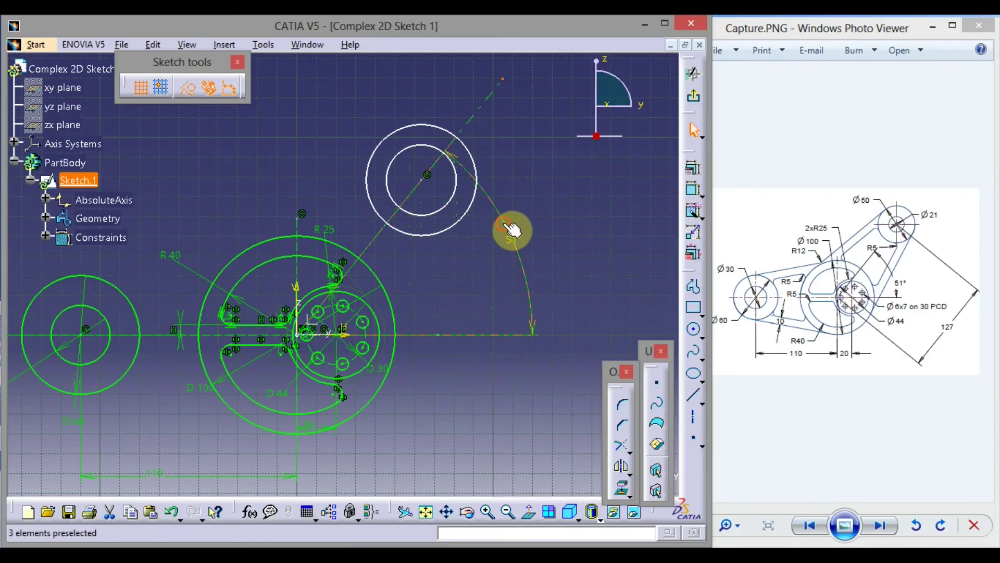
pyautogui.moveTo(511, 230)
pyautogui.mouseDown()
pyautogui.moveTo(491, 225)
pyautogui.moveTo(414, 279)
pyautogui.mouseUp()
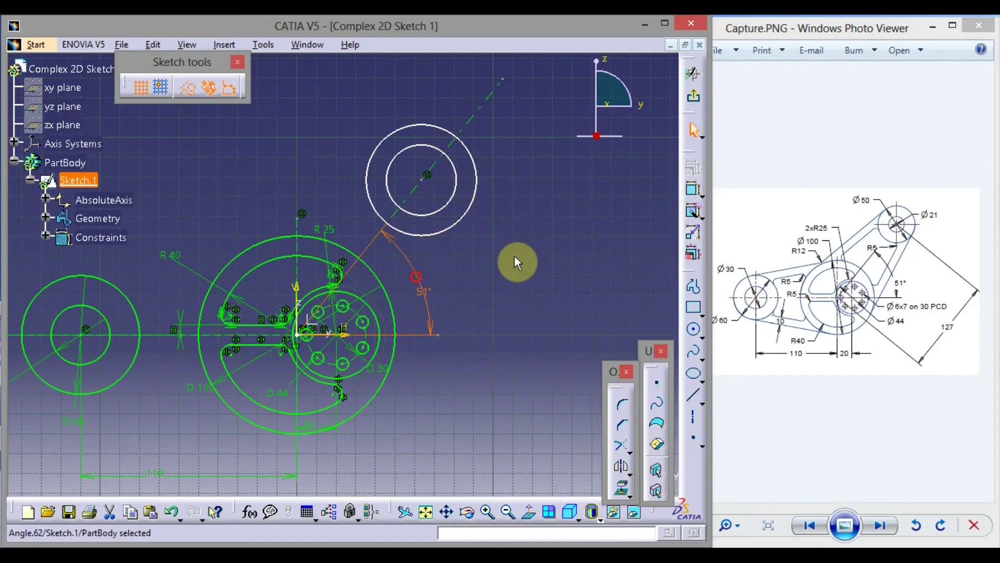
pyautogui.click(530, 275)
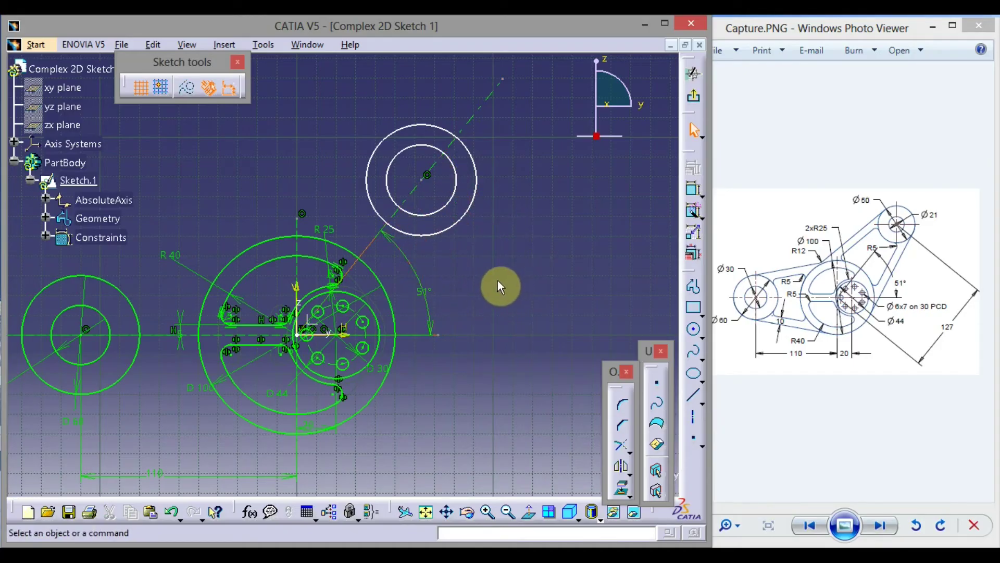
# - Dimension the inner and outer upper boss circles as diameters 21 mm and 50 mm
pyautogui.click(692, 190)
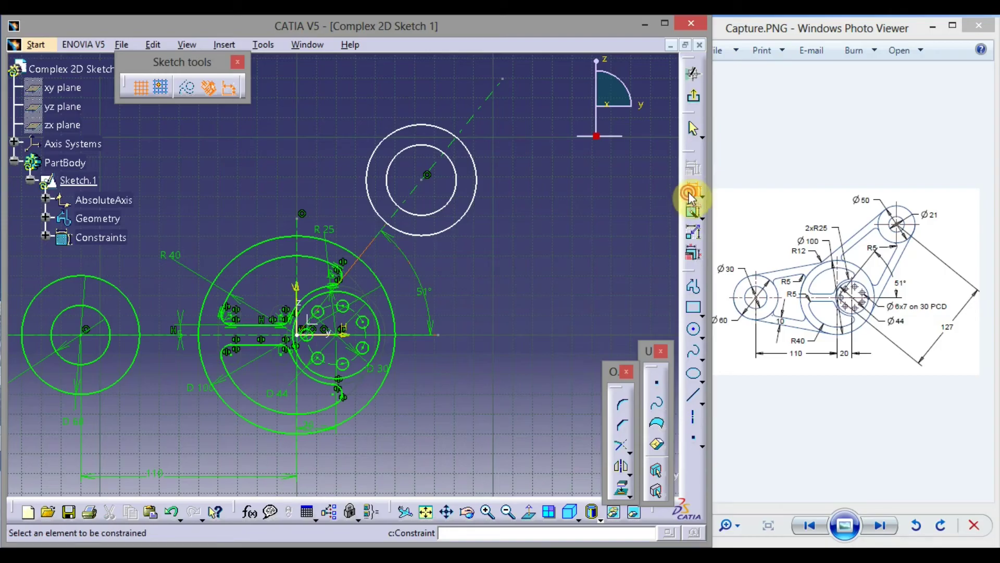
pyautogui.click(456, 196)
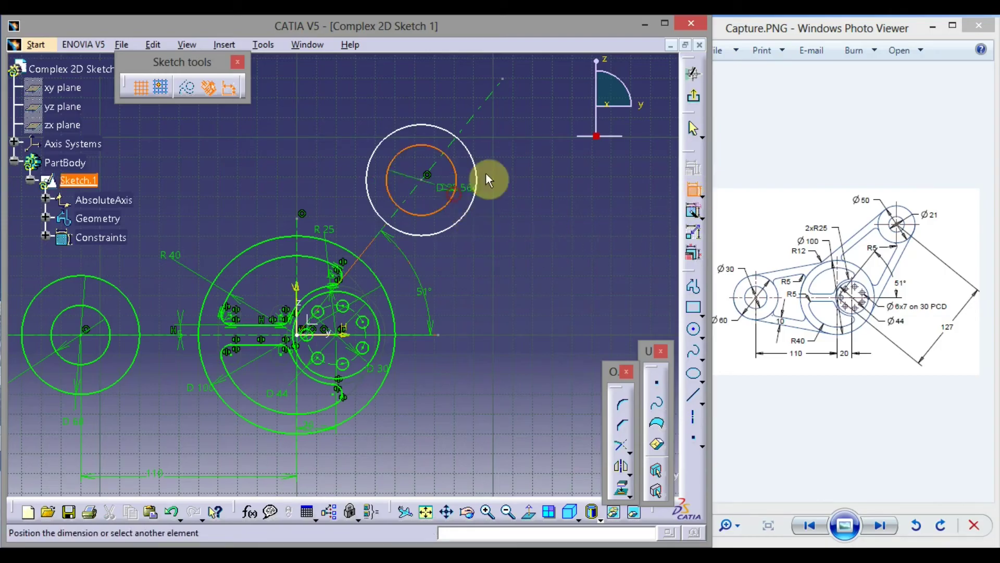
pyautogui.click(521, 125)
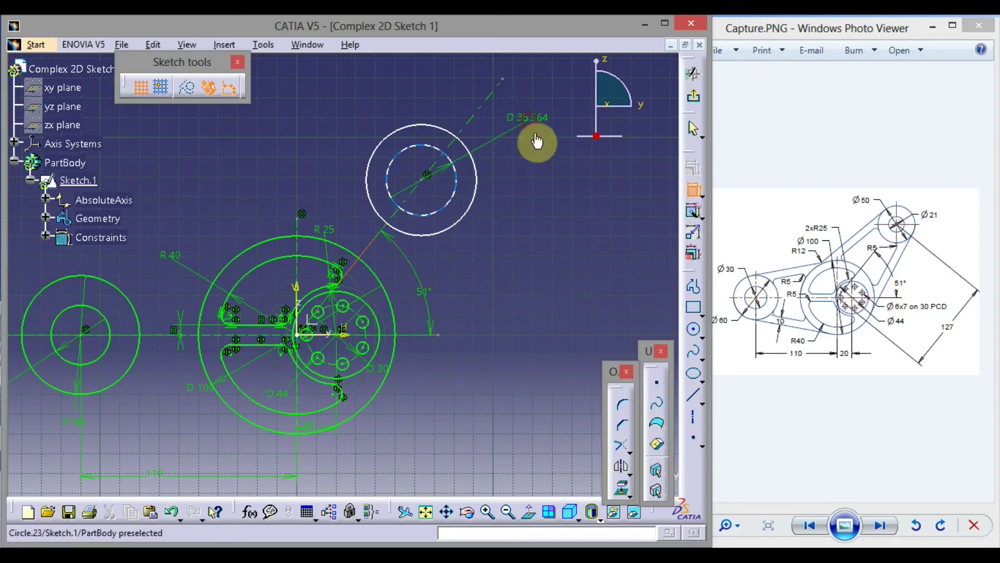
pyautogui.click(477, 204)
pyautogui.click(526, 176)
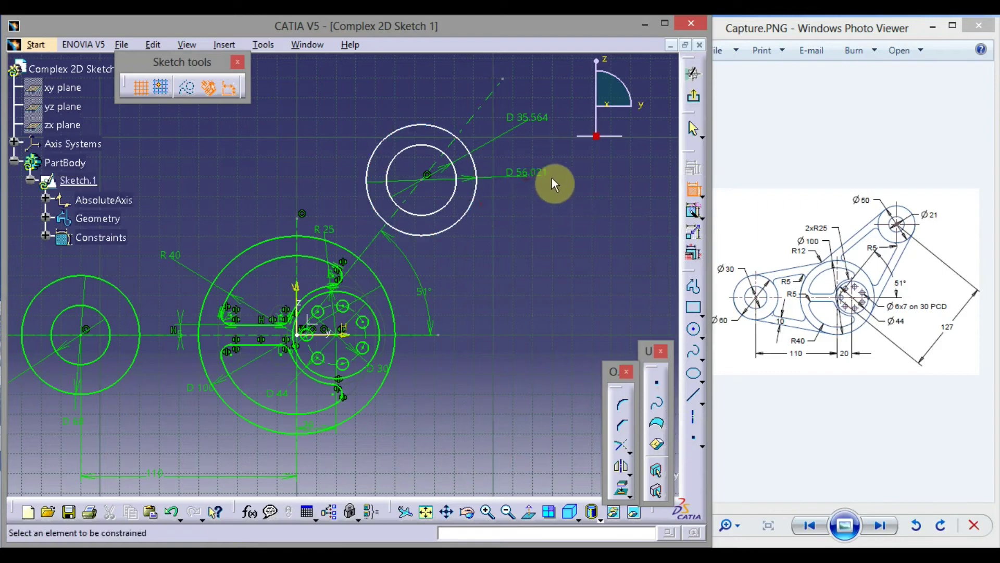
pyautogui.doubleClick(542, 120)
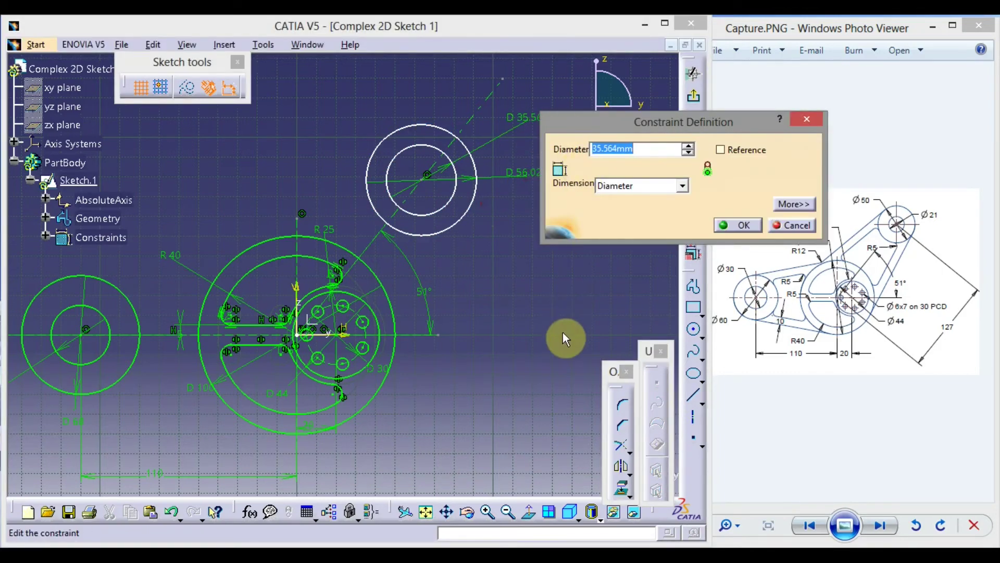
pyautogui.write('21')
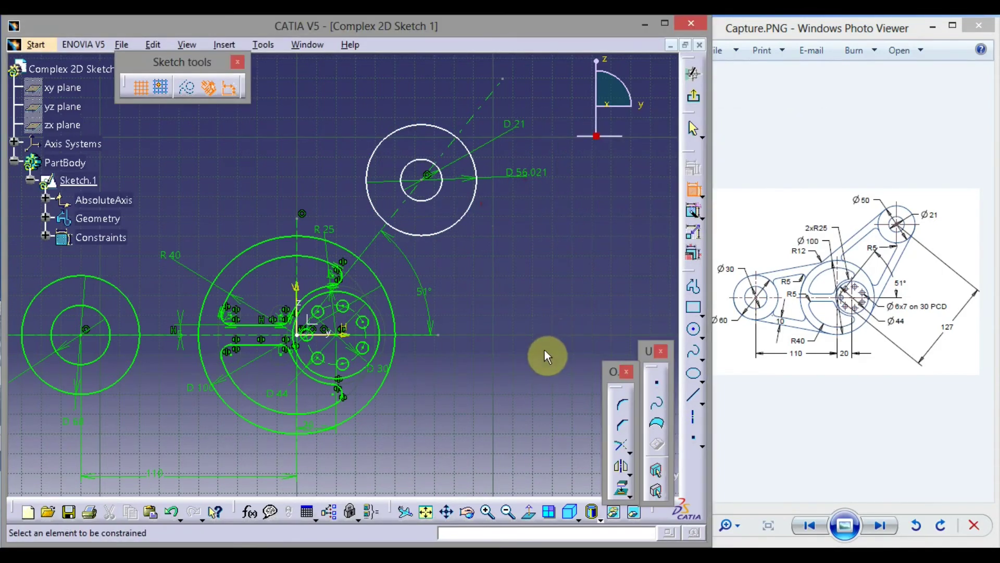
pyautogui.doubleClick(545, 173)
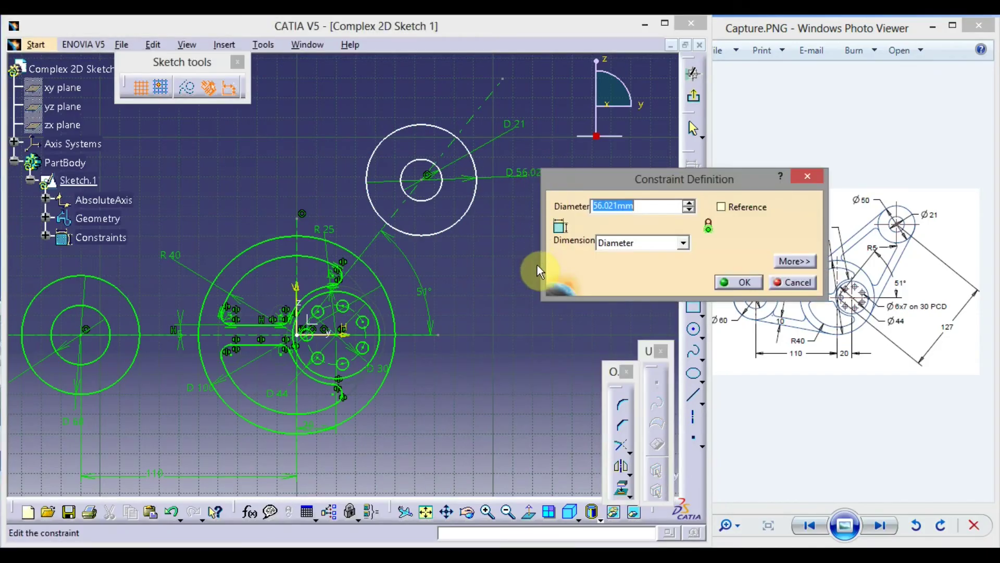
pyautogui.write('50')
pyautogui.press('Return')
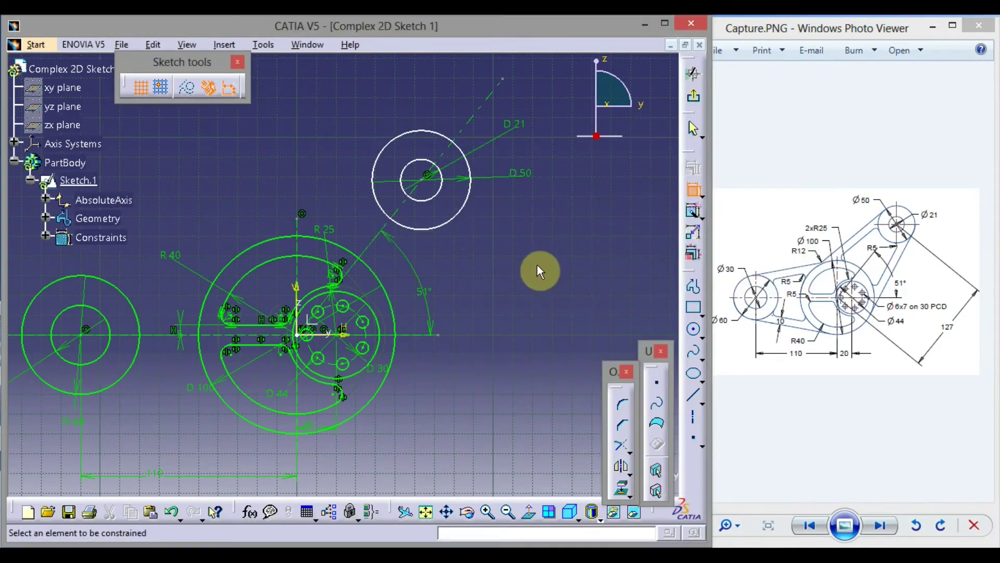
pyautogui.moveTo(541, 267); pyautogui.dragTo(508, 227, button='middle')
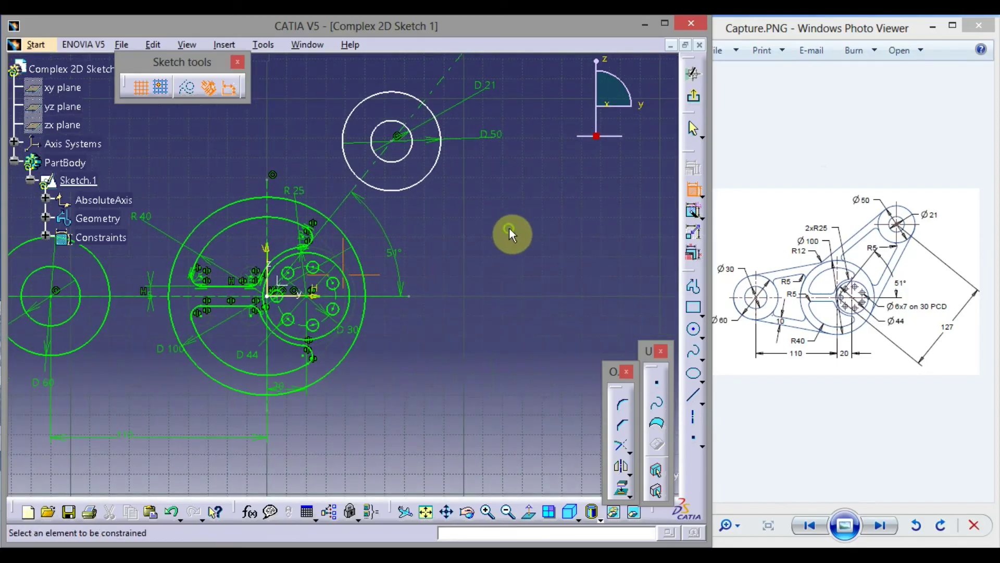
# - Change the small circle's centre-to-origin distance from 100.739 to 127 mm
pyautogui.click(391, 141)
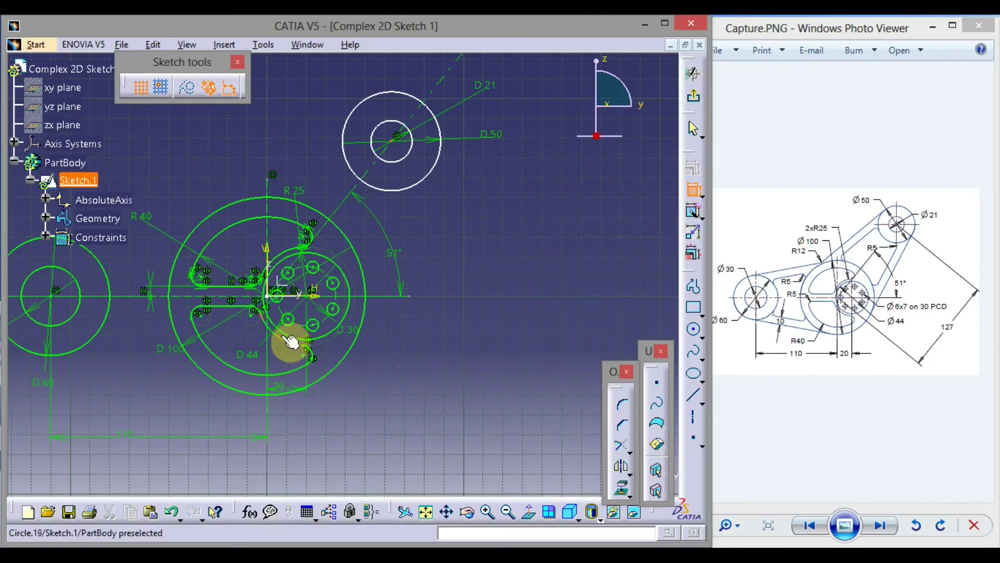
pyautogui.click(274, 300)
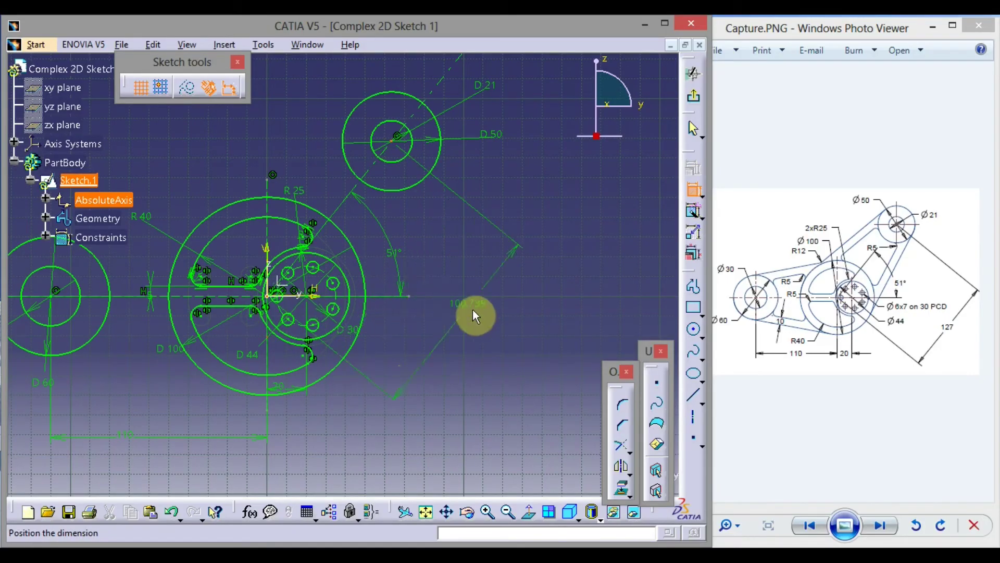
pyautogui.click(459, 310)
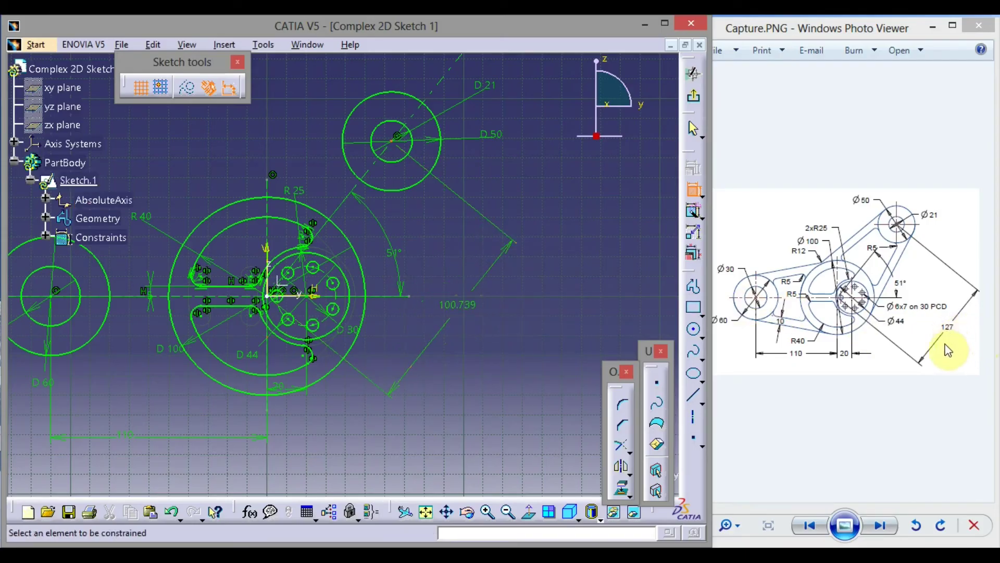
pyautogui.doubleClick(458, 303)
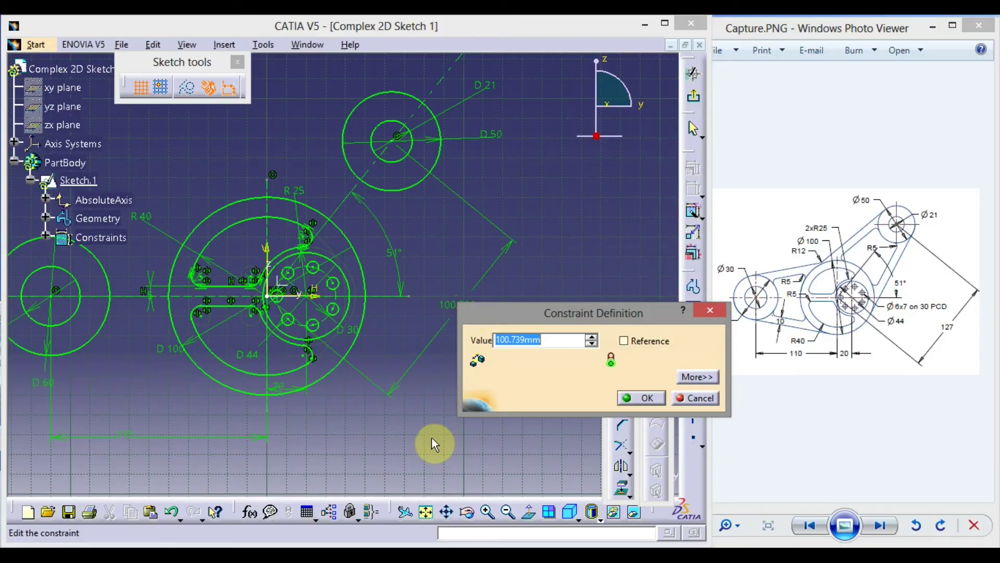
pyautogui.write('127')
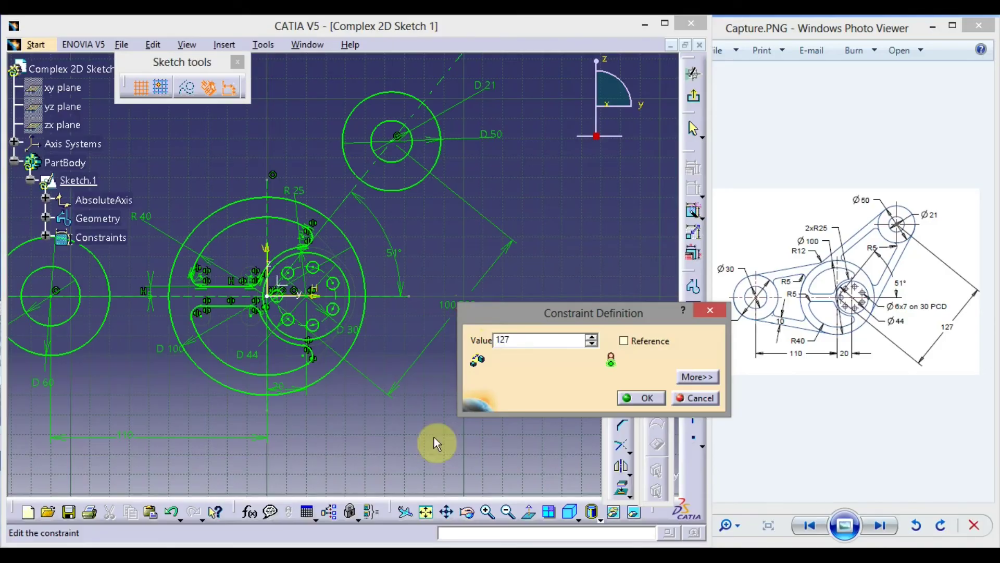
pyautogui.press('Return')
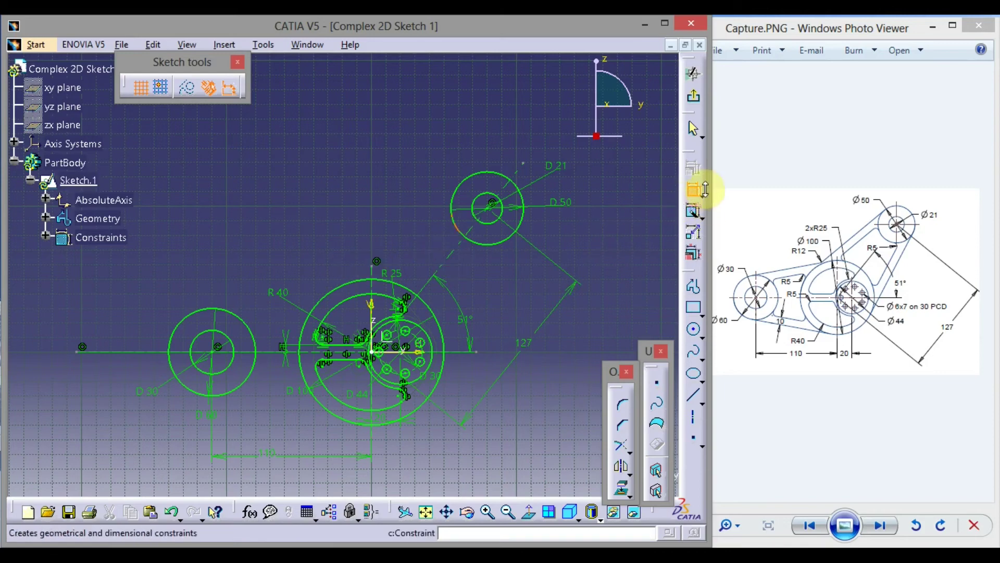
pyautogui.click(692, 194)
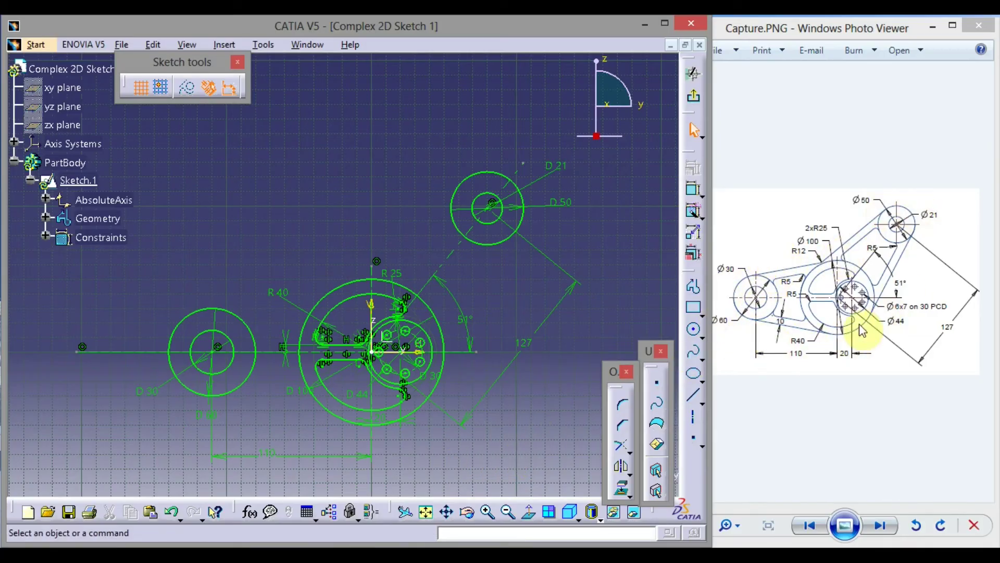
# - Draw the upper and lower bi-tangent lines between the D60 and D100 circles
pyautogui.click(703, 405)
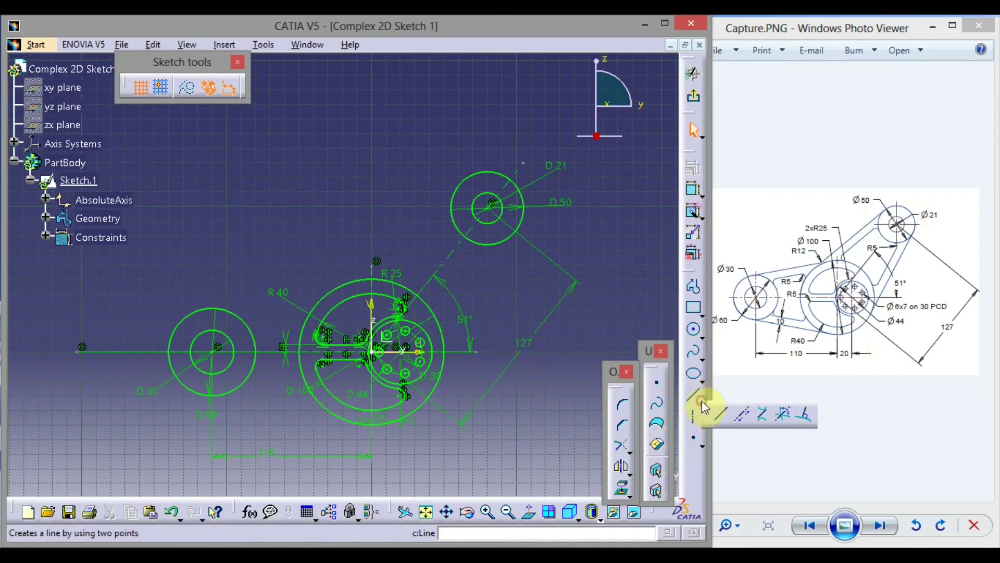
pyautogui.click(761, 417)
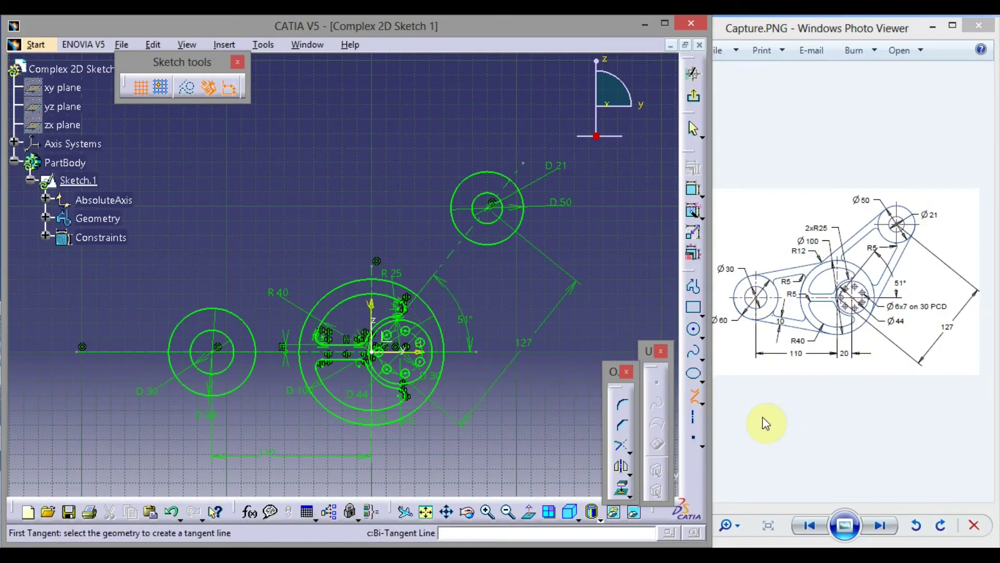
pyautogui.click(213, 311)
pyautogui.click(353, 290)
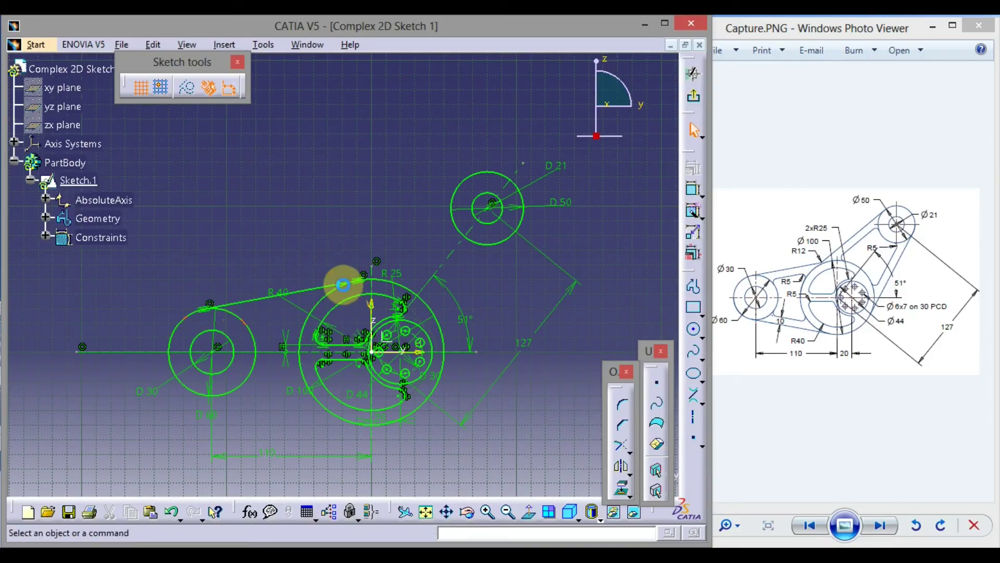
pyautogui.click(693, 398)
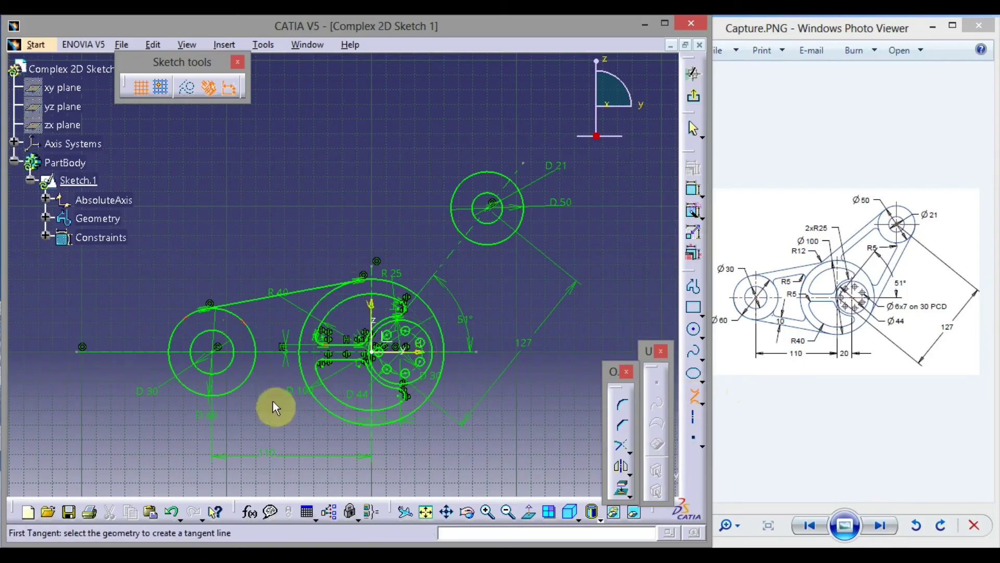
pyautogui.click(239, 390)
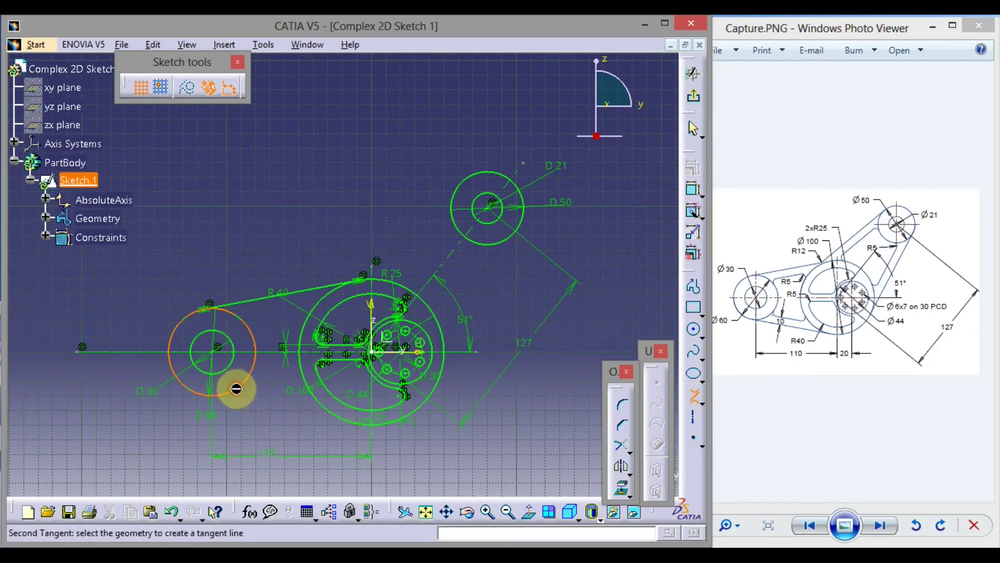
pyautogui.click(343, 420)
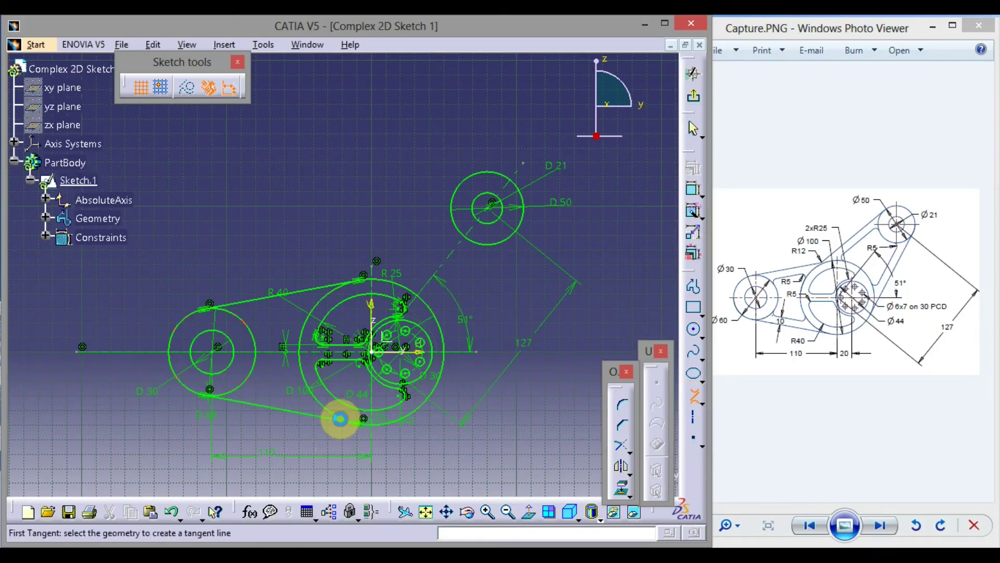
# - Draw bi-tangent lines on both sides joining the D100 and D50 circles
pyautogui.click(410, 290)
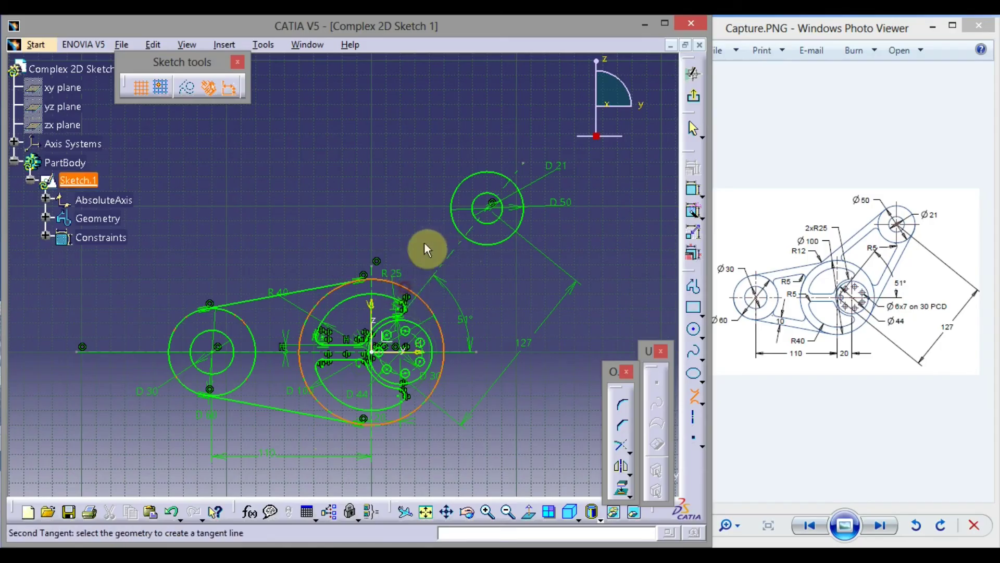
pyautogui.click(463, 198)
pyautogui.click(445, 363)
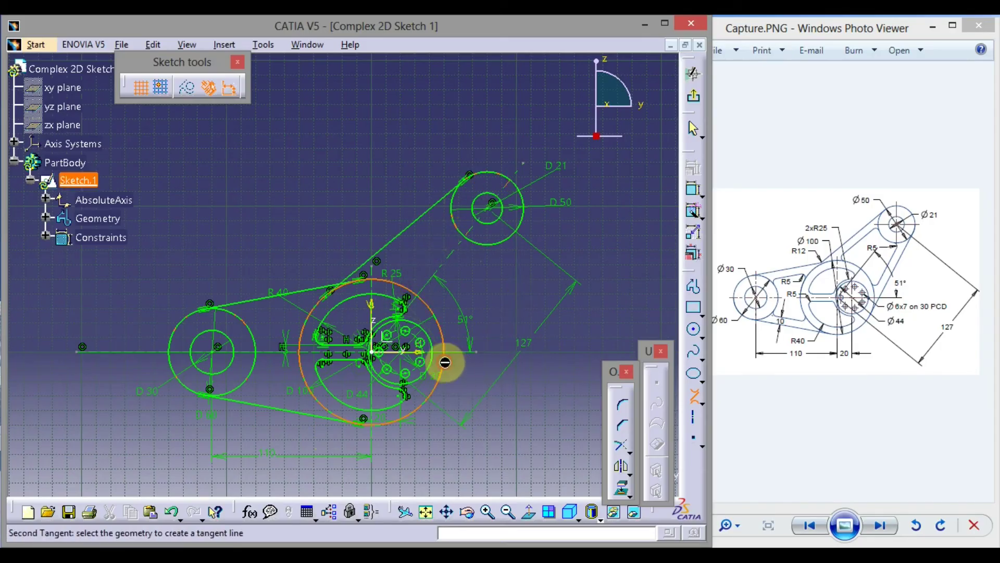
pyautogui.click(513, 246)
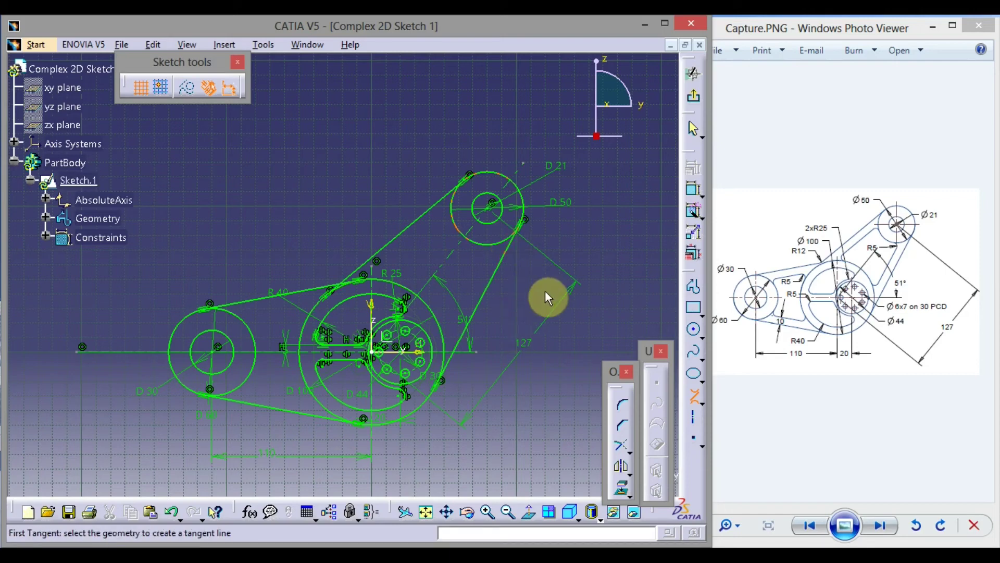
pyautogui.click(695, 399)
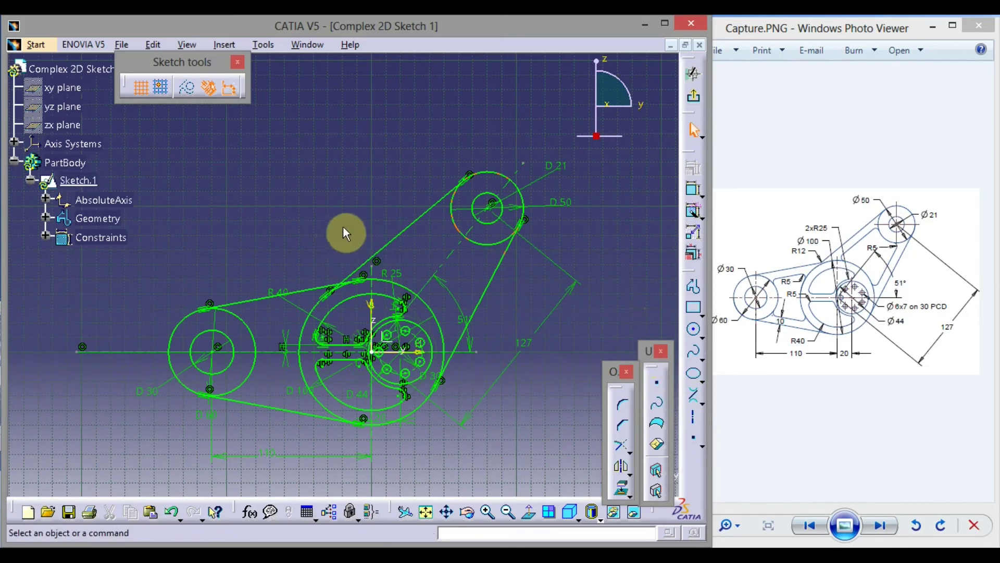
pyautogui.moveTo(343, 223)
pyautogui.mouseDown(button='middle')
pyautogui.moveTo(355, 170)
pyautogui.moveTo(365, 199)
pyautogui.moveTo(386, 150)
pyautogui.moveTo(409, 152)
pyautogui.mouseUp(button='middle')
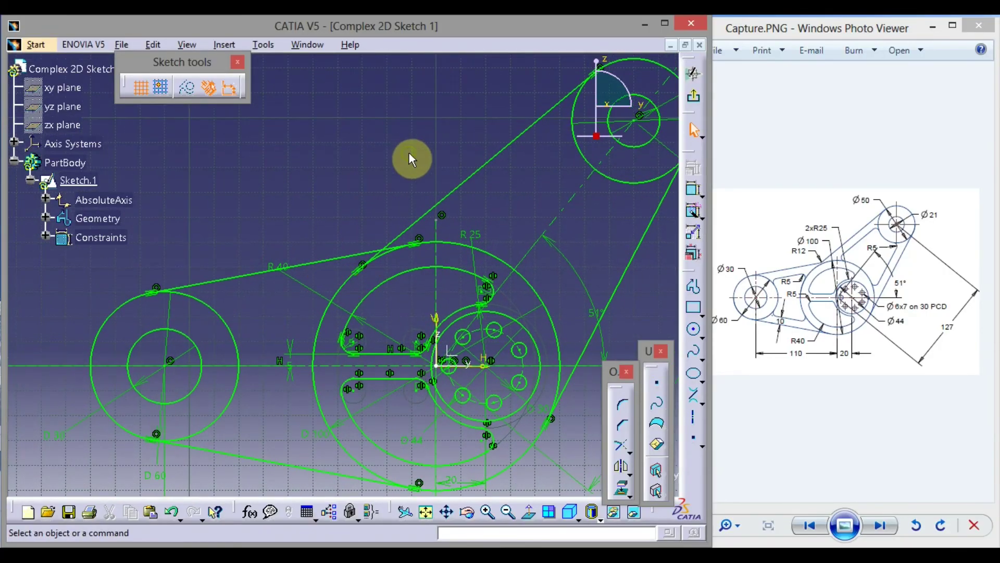
# - Fillet the meeting upper tangent lines, changing the radius from 116.281 to 12 mm
pyautogui.click(620, 400)
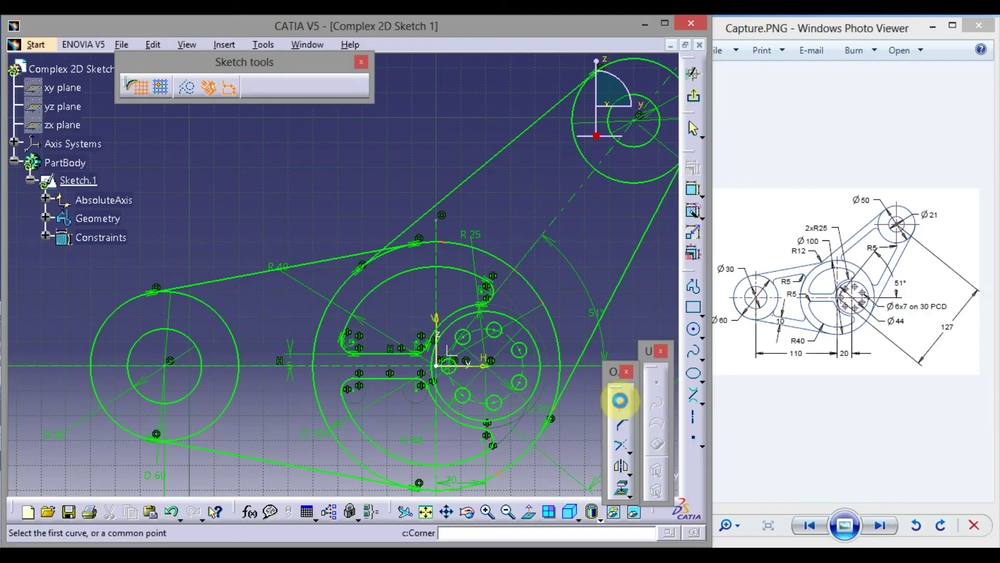
pyautogui.click(336, 260)
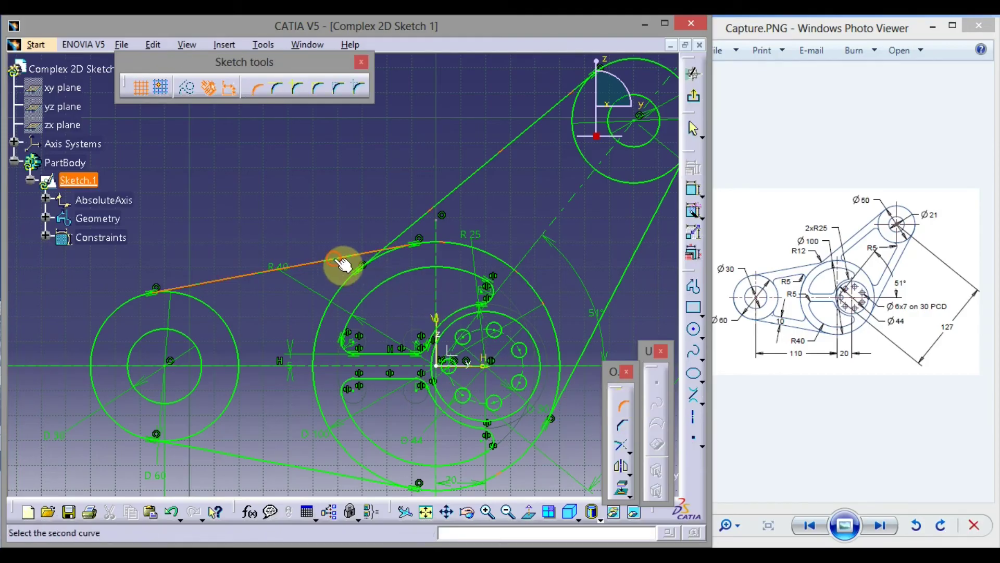
pyautogui.click(425, 227)
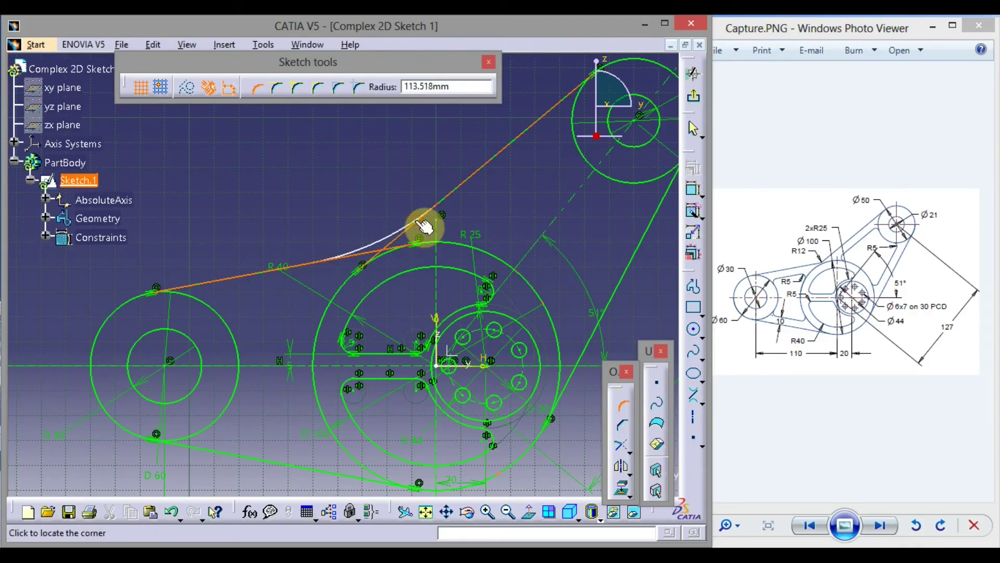
pyautogui.click(376, 241)
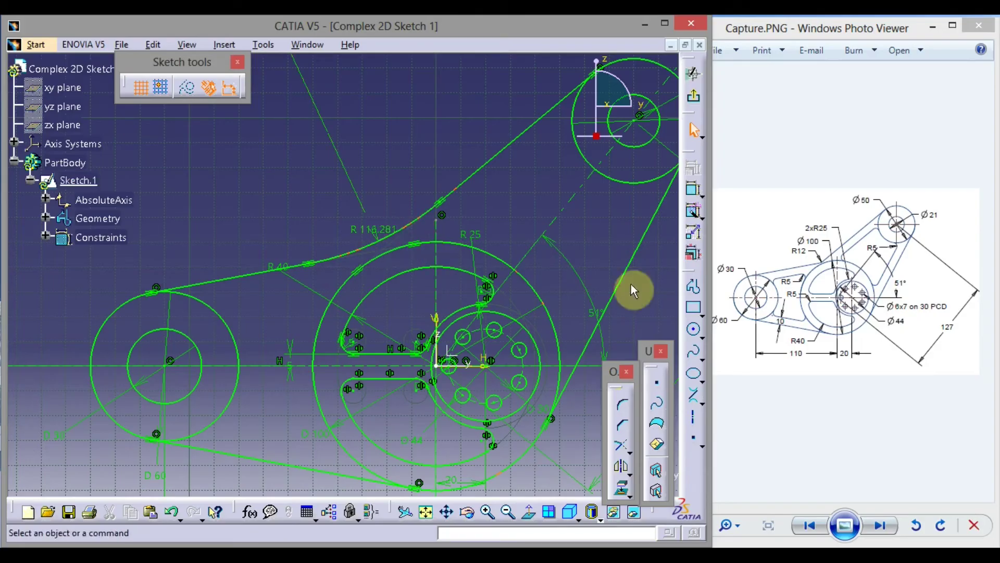
pyautogui.click(384, 228)
pyautogui.doubleClick(385, 229)
pyautogui.write('12')
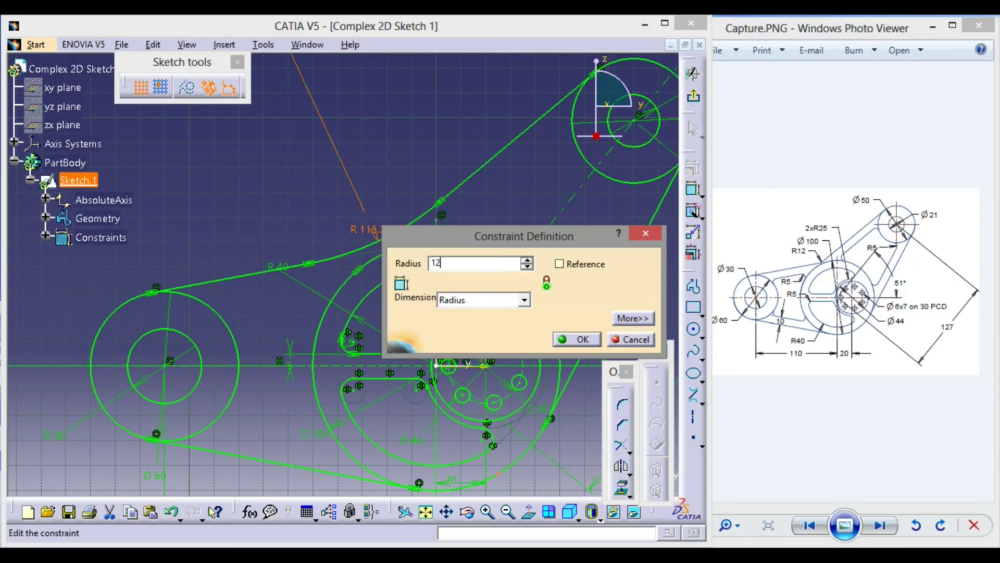
pyautogui.press('Return')
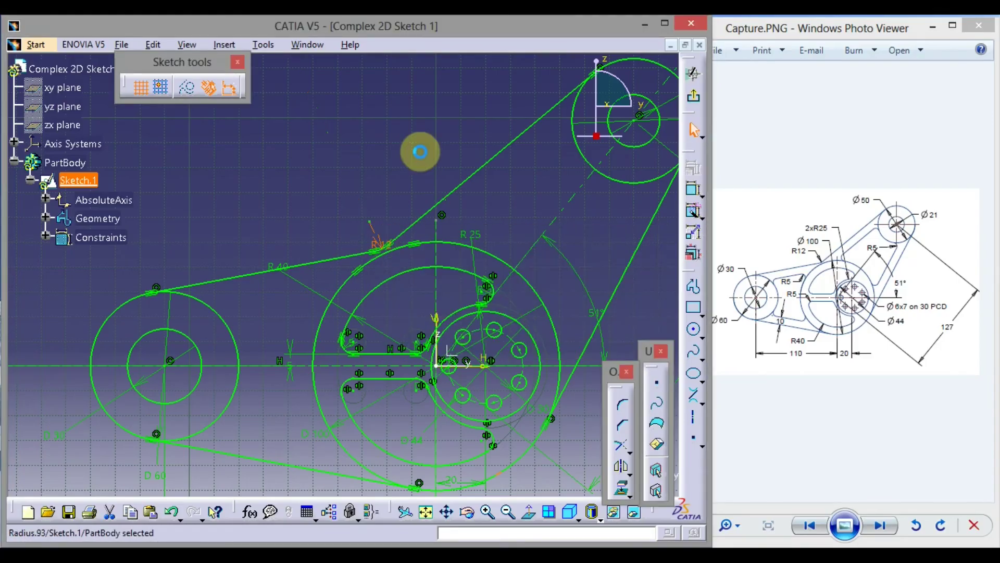
pyautogui.click(418, 153)
pyautogui.moveTo(418, 154)
pyautogui.mouseDown(button='middle')
pyautogui.moveTo(407, 159)
pyautogui.moveTo(402, 116)
pyautogui.moveTo(420, 97)
pyautogui.moveTo(500, 335)
pyautogui.mouseUp(button='middle')
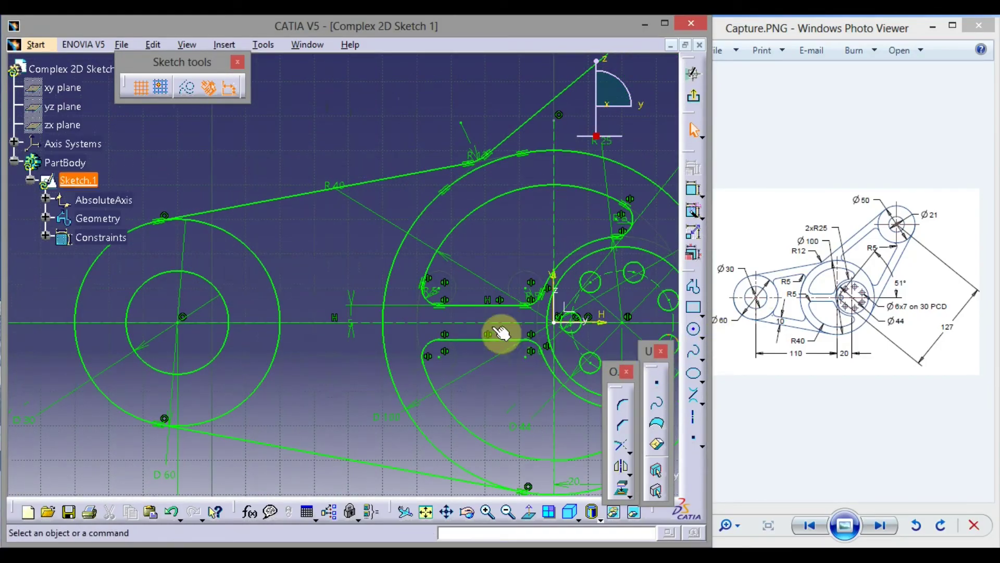
# - Draw a straight inner line from the D60 circle's edge to the D100 circle
pyautogui.click(702, 404)
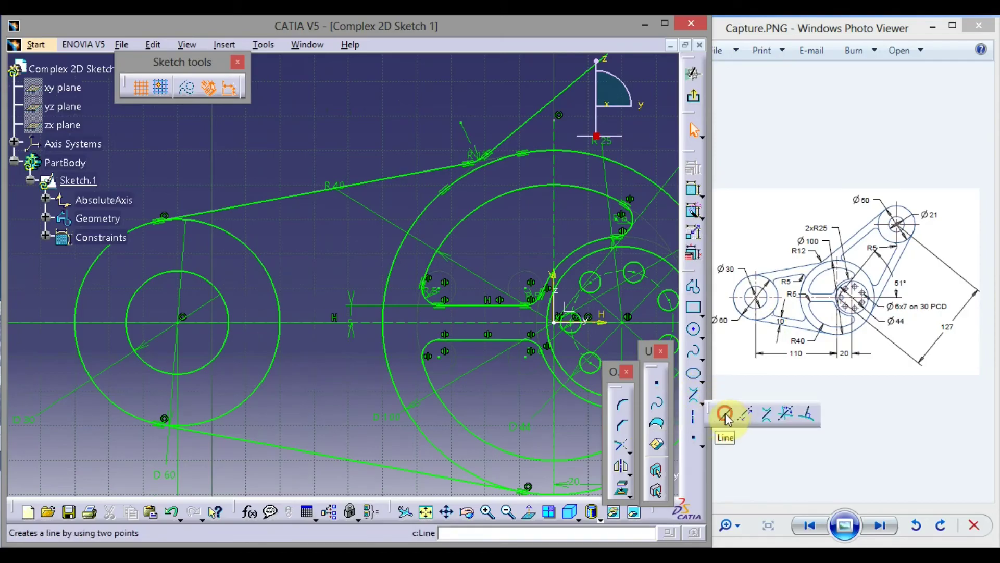
pyautogui.click(725, 414)
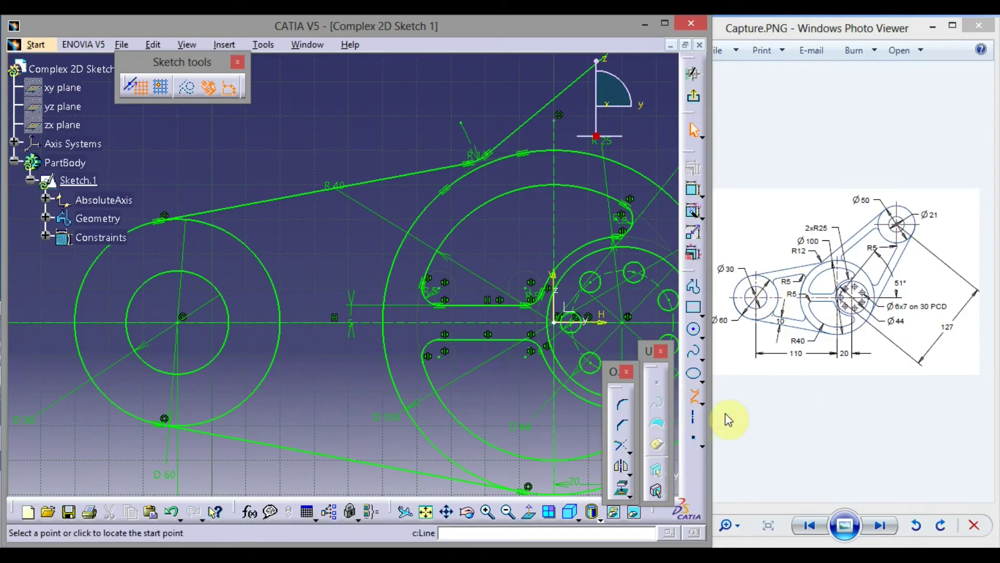
pyautogui.click(229, 230)
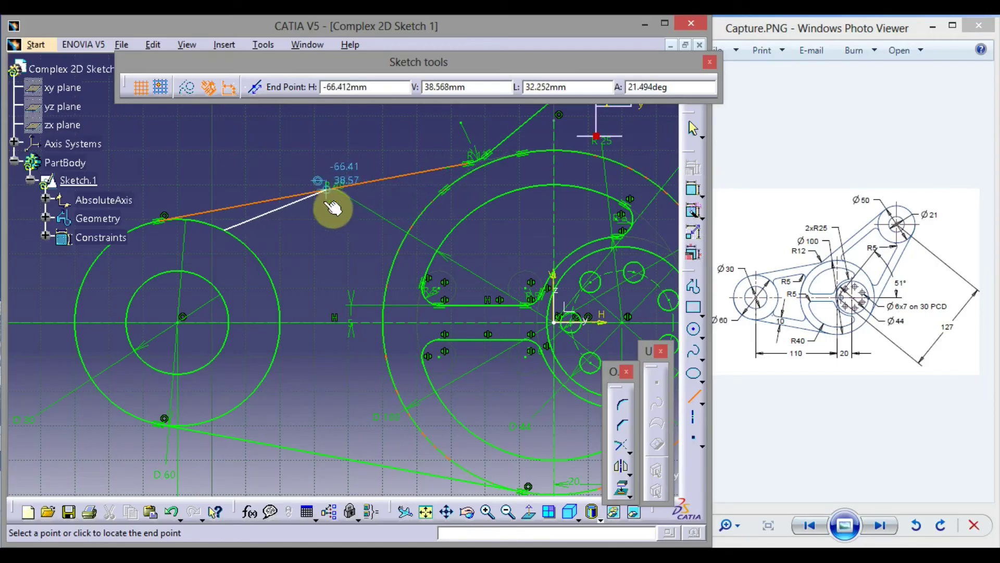
pyautogui.click(447, 190)
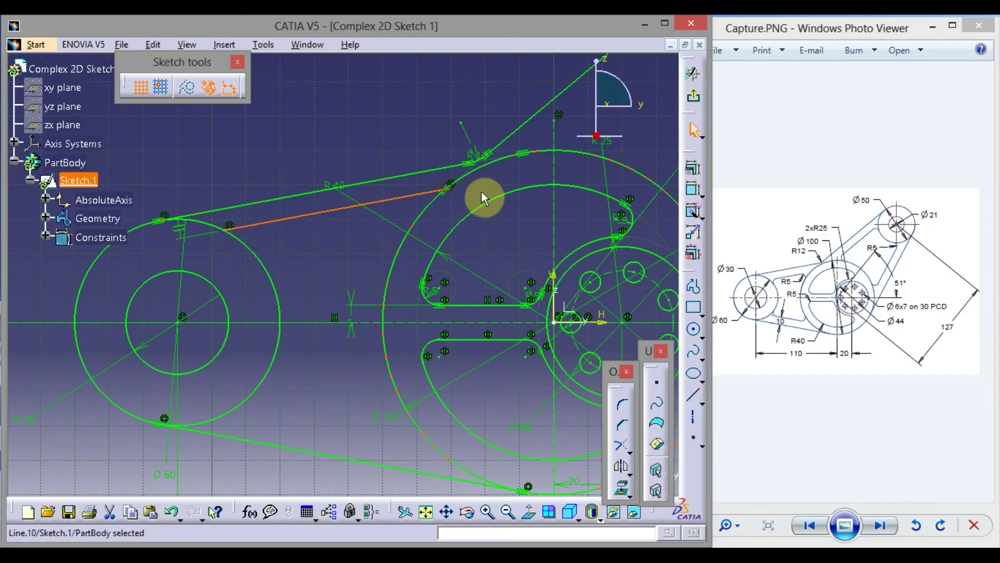
pyautogui.click(317, 255)
# - Dimension the inner line's spacing from the upper tangent, changing 6.164 to 10 mm
pyautogui.click(689, 193)
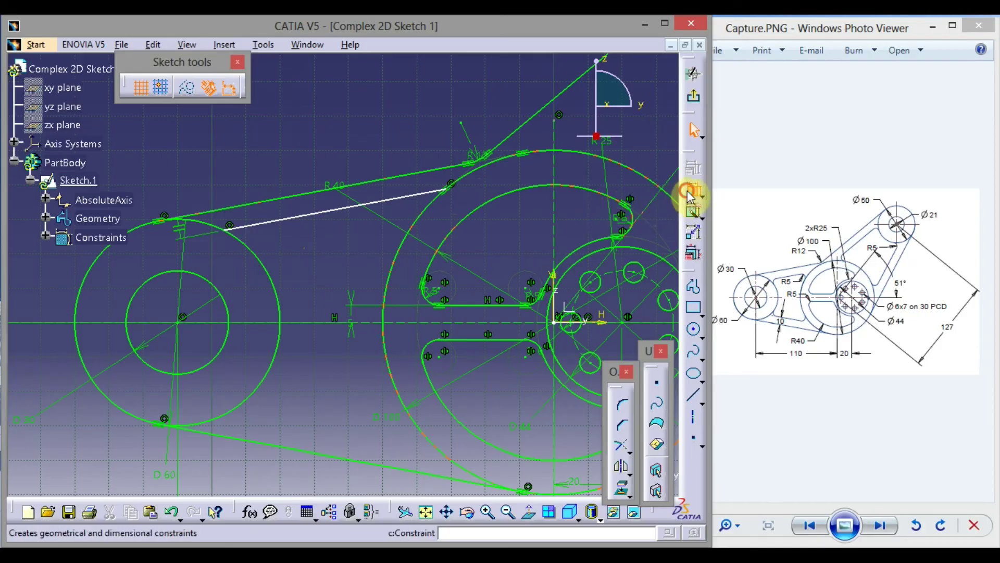
pyautogui.click(307, 213)
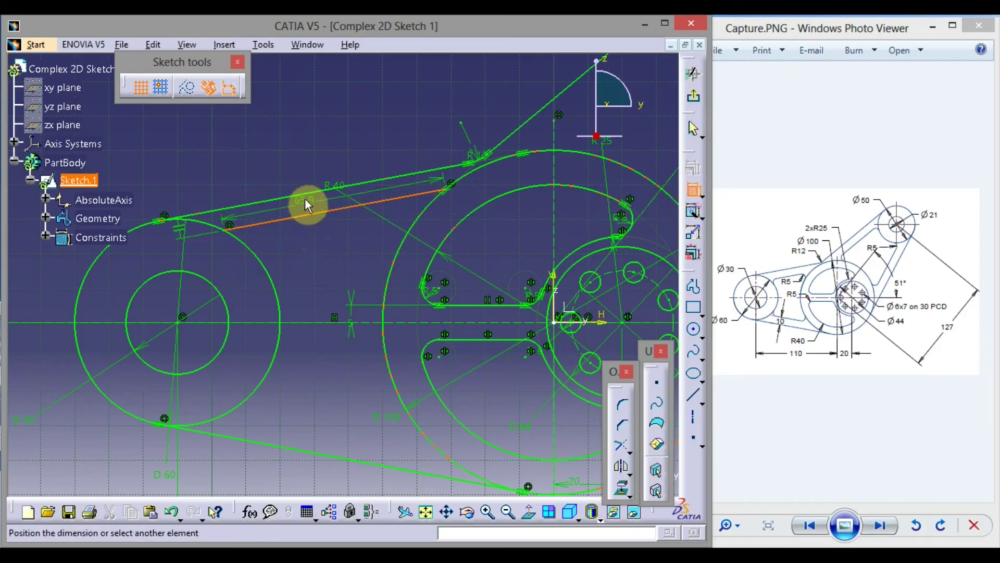
pyautogui.click(313, 199)
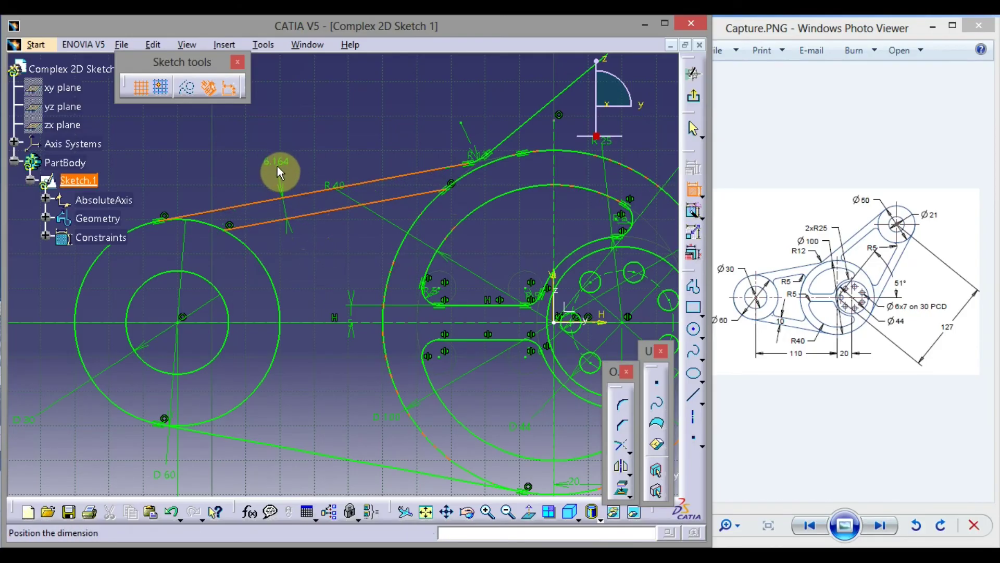
pyautogui.click(277, 166)
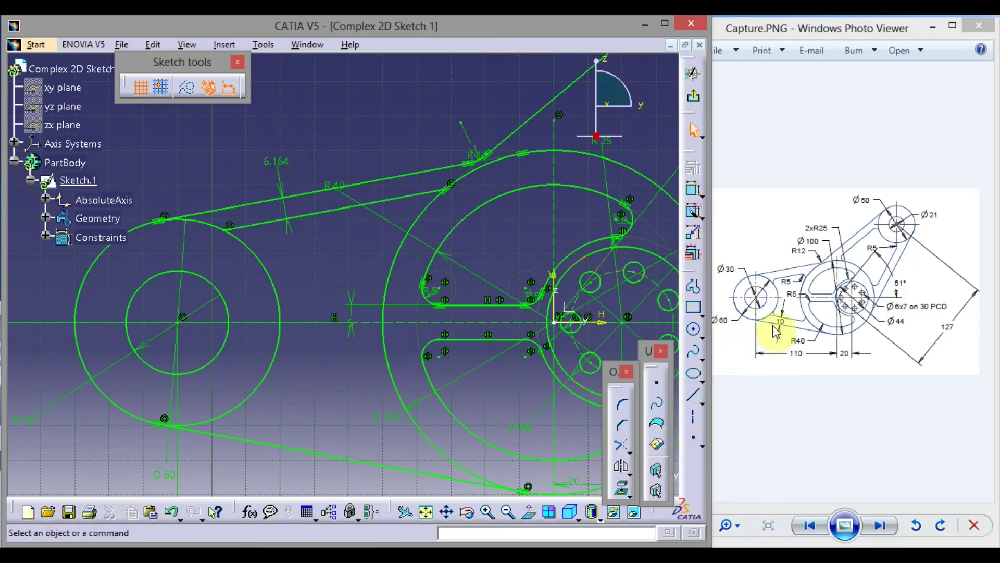
pyautogui.doubleClick(286, 163)
pyautogui.write('10')
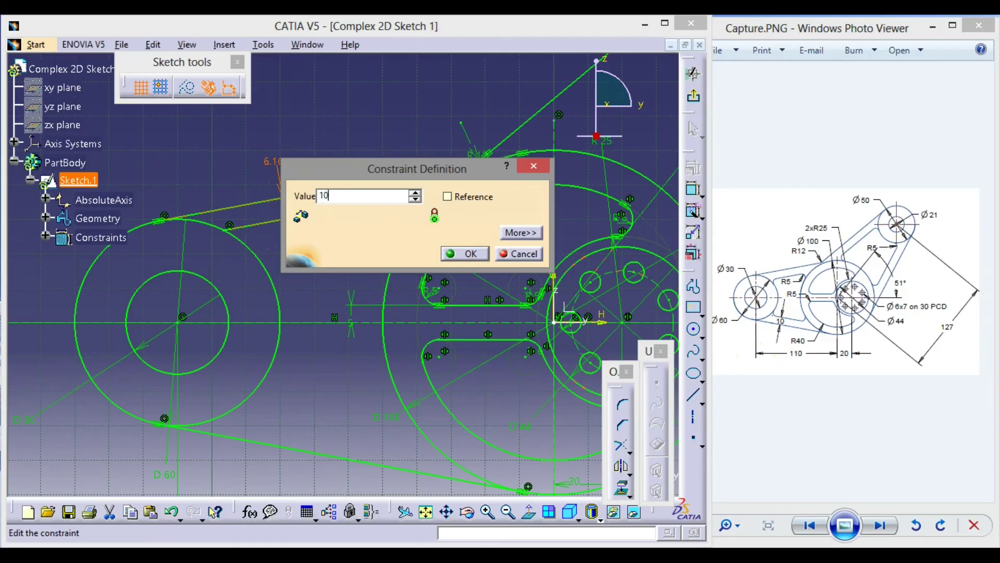
pyautogui.press('Return')
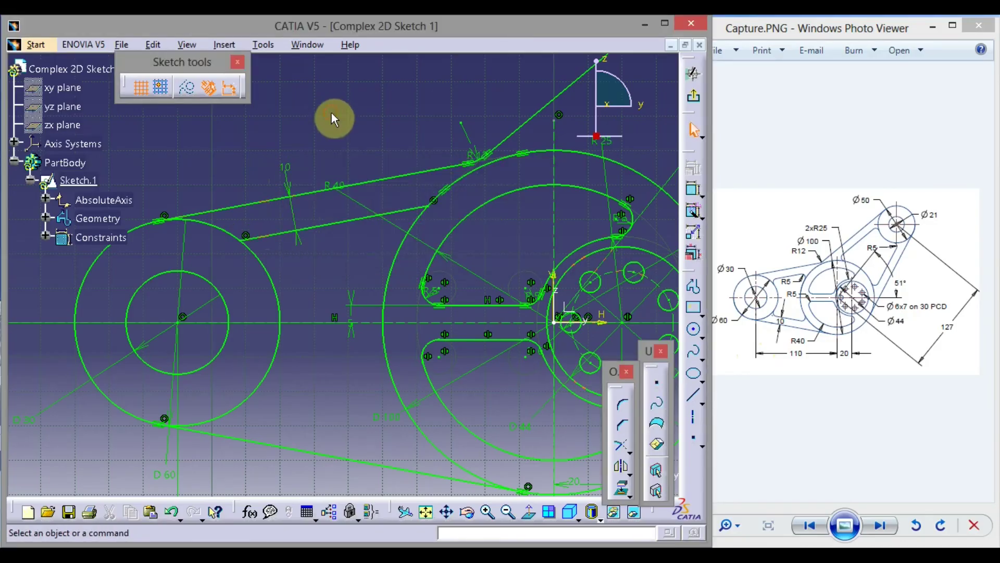
pyautogui.moveTo(335, 147)
pyautogui.mouseDown(button='middle')
pyautogui.moveTo(345, 105)
pyautogui.moveTo(393, 112)
pyautogui.mouseUp(button='middle')
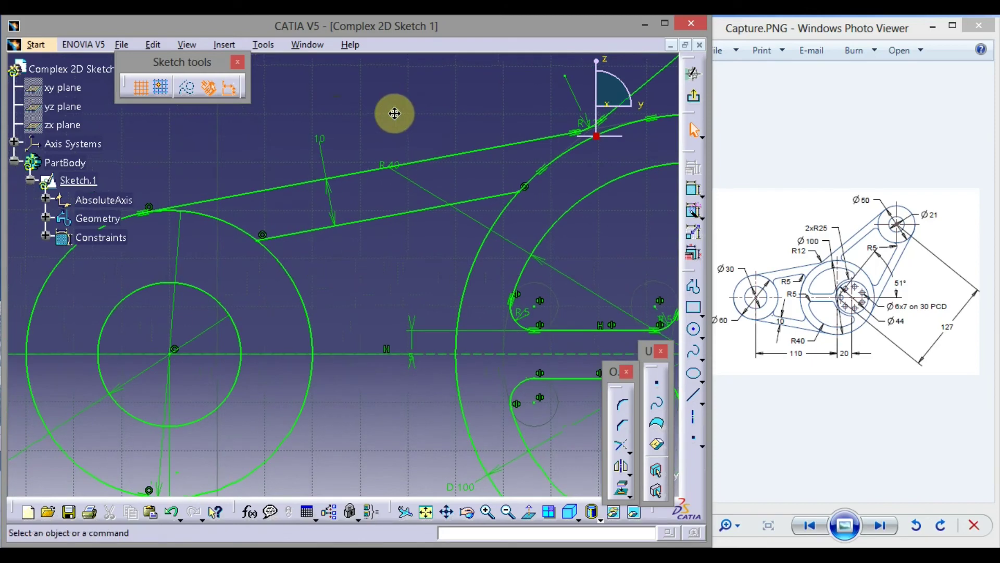
# - Fillet the inner arm line into the large left circle with a 5 mm radius
pyautogui.click(622, 405)
pyautogui.click(285, 267)
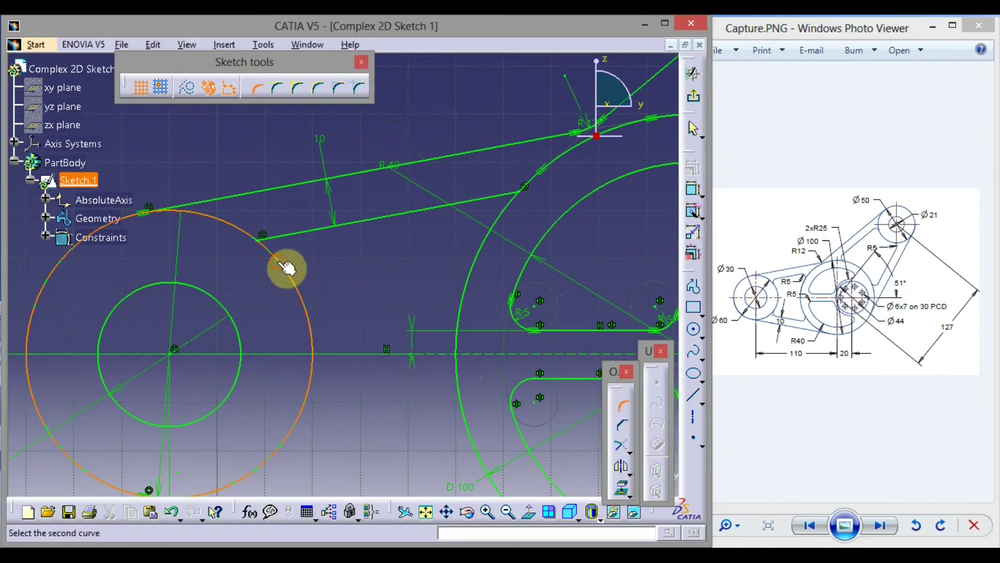
pyautogui.click(297, 235)
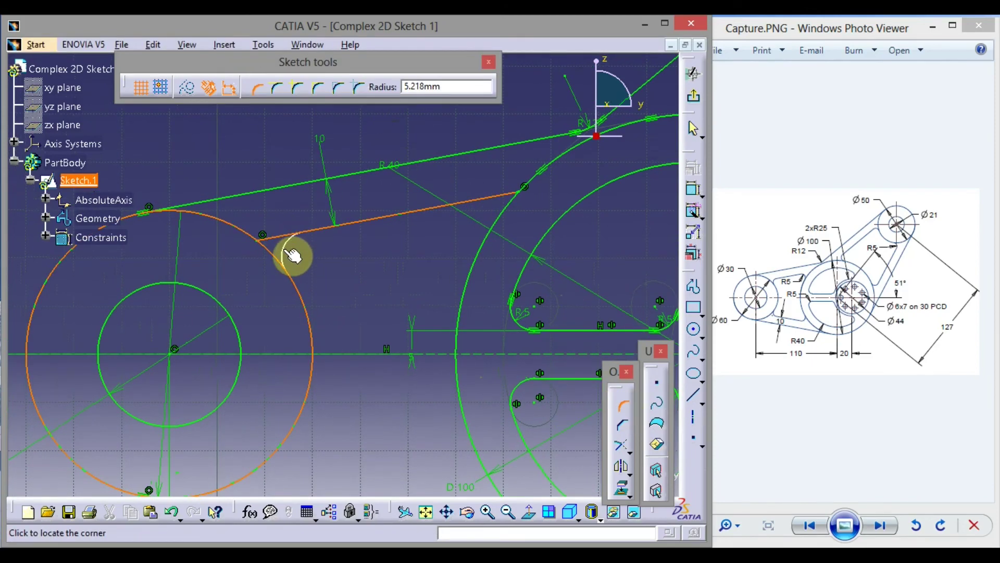
pyautogui.click(290, 253)
pyautogui.doubleClick(307, 249)
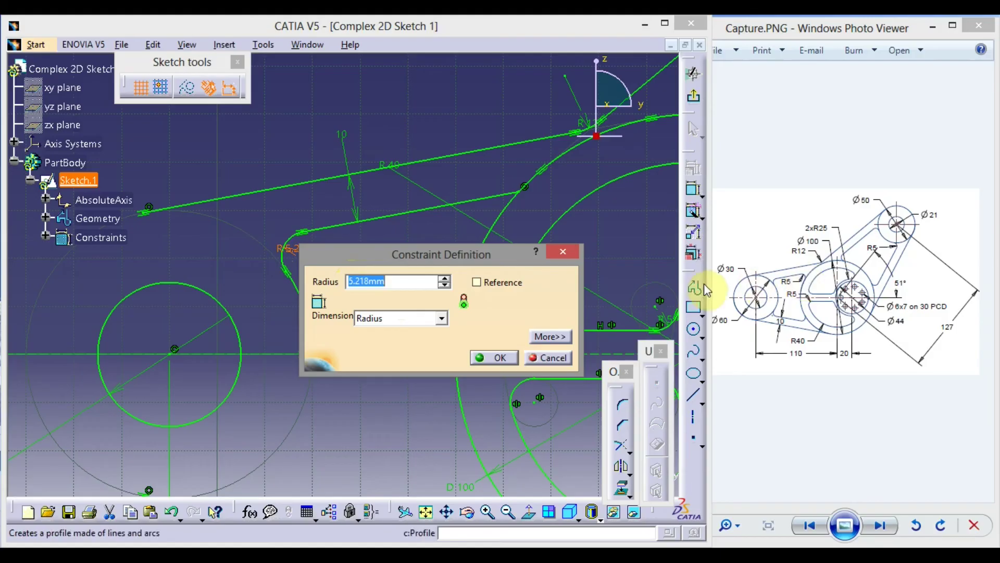
pyautogui.write('5')
pyautogui.press('Return')
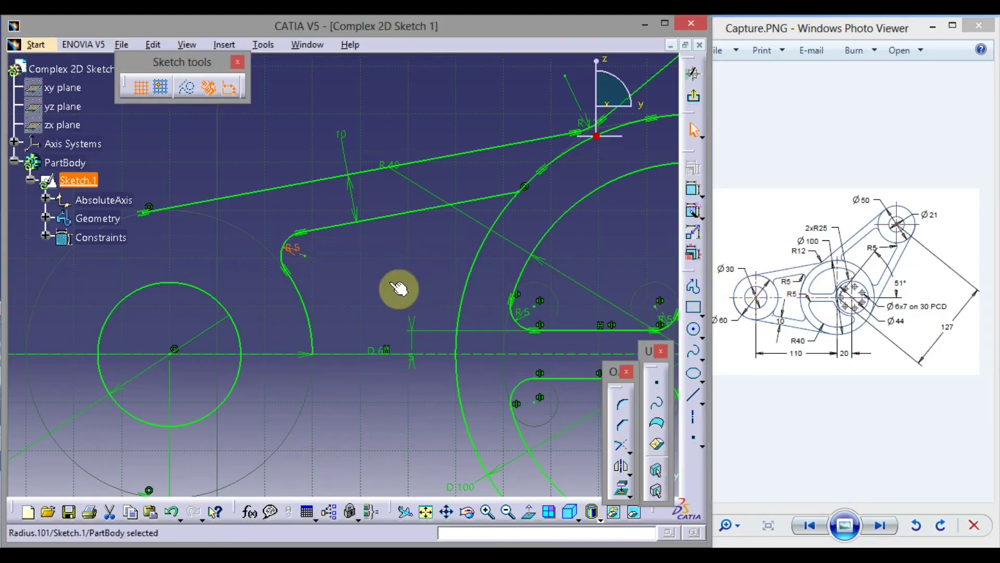
pyautogui.moveTo(360, 278)
pyautogui.mouseDown(button='middle')
pyautogui.moveTo(431, 275)
pyautogui.moveTo(497, 238)
pyautogui.mouseUp(button='middle')
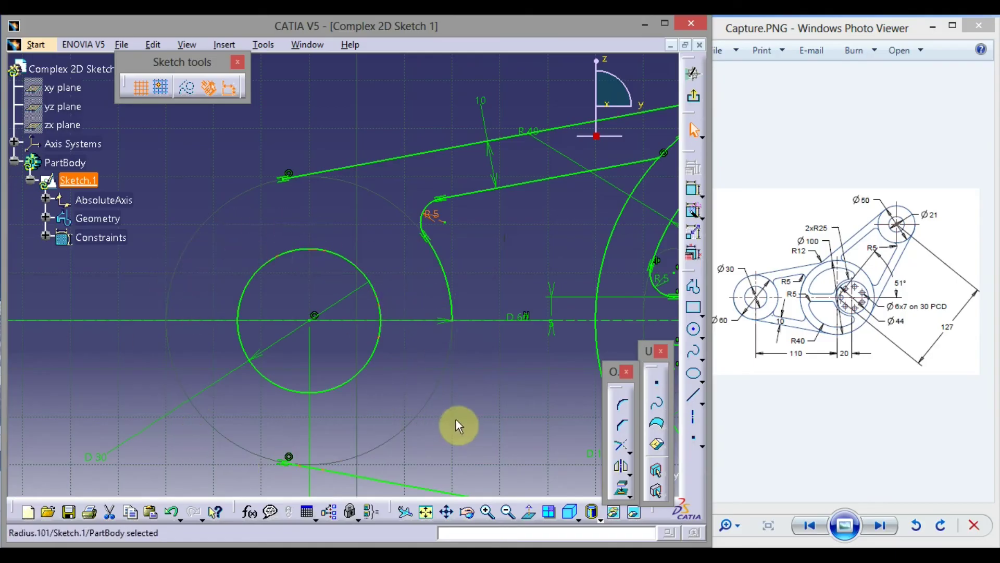
# - Close the trimmed arc of the large left circle into a full circle
pyautogui.click(632, 453)
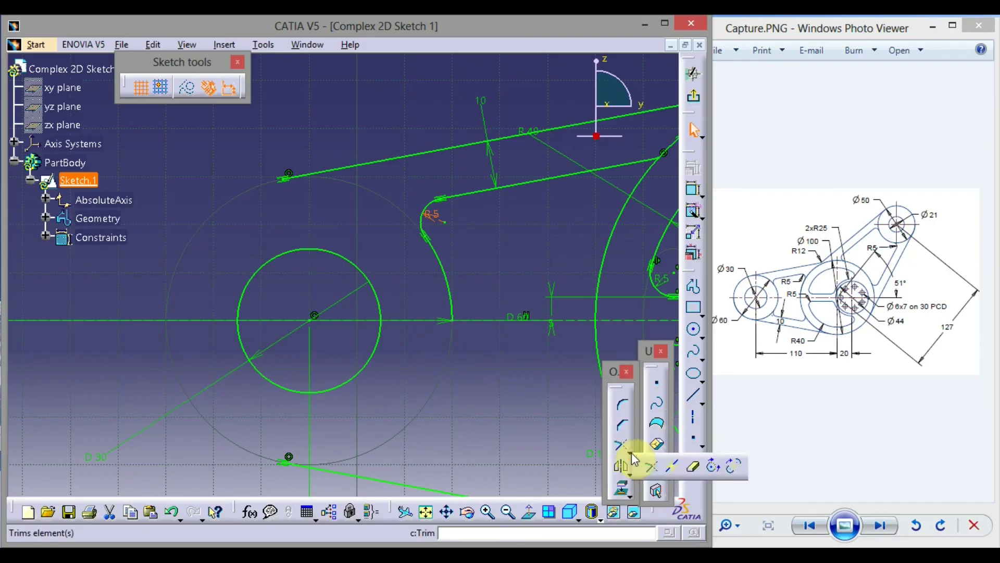
pyautogui.click(713, 467)
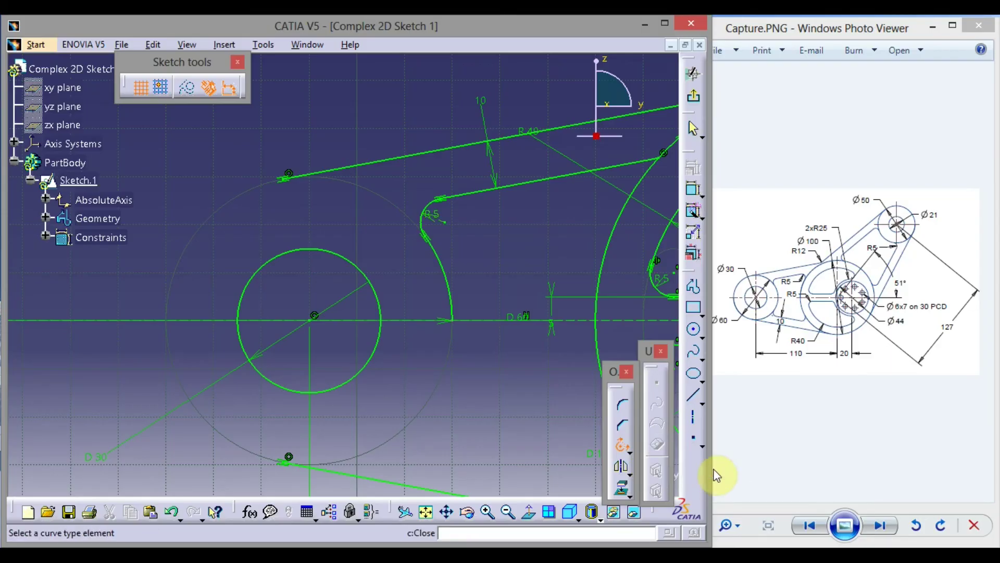
pyautogui.click(455, 288)
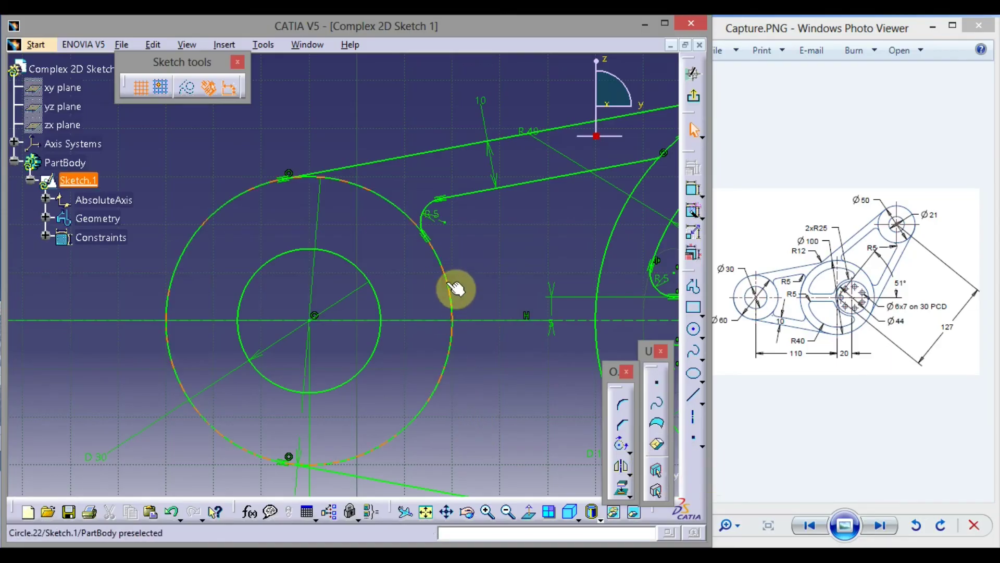
pyautogui.moveTo(521, 241)
pyautogui.mouseDown(button='middle')
pyautogui.moveTo(353, 282)
pyautogui.moveTo(262, 287)
pyautogui.mouseUp(button='middle')
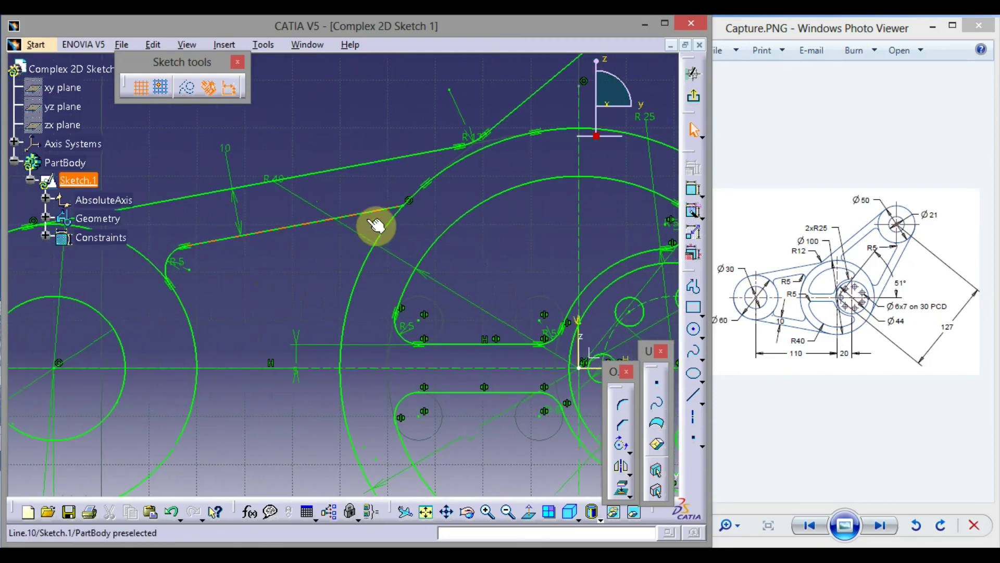
# - Fillet the inner arm line into the 100 mm circle with a 5 mm radius
pyautogui.click(624, 405)
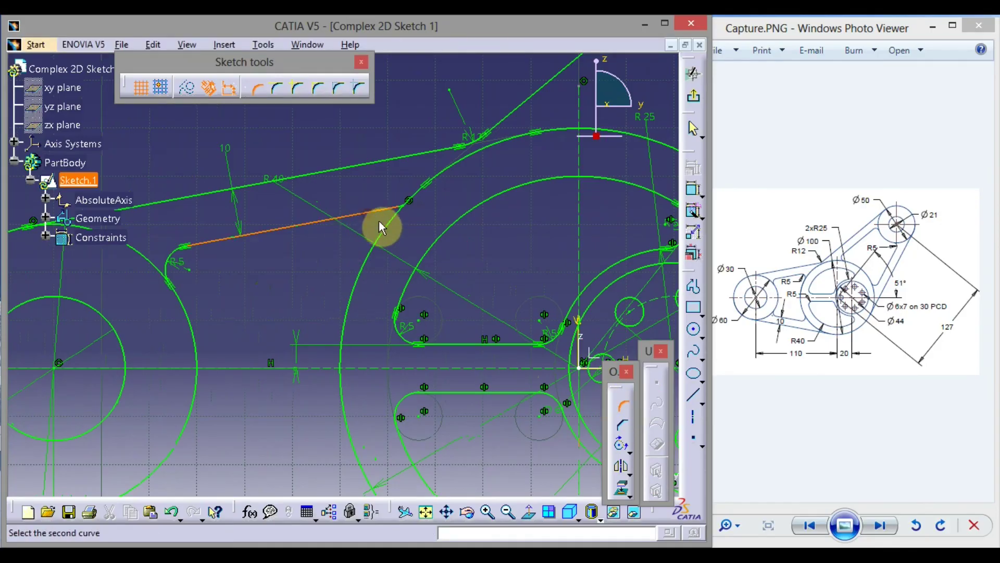
pyautogui.click(388, 235)
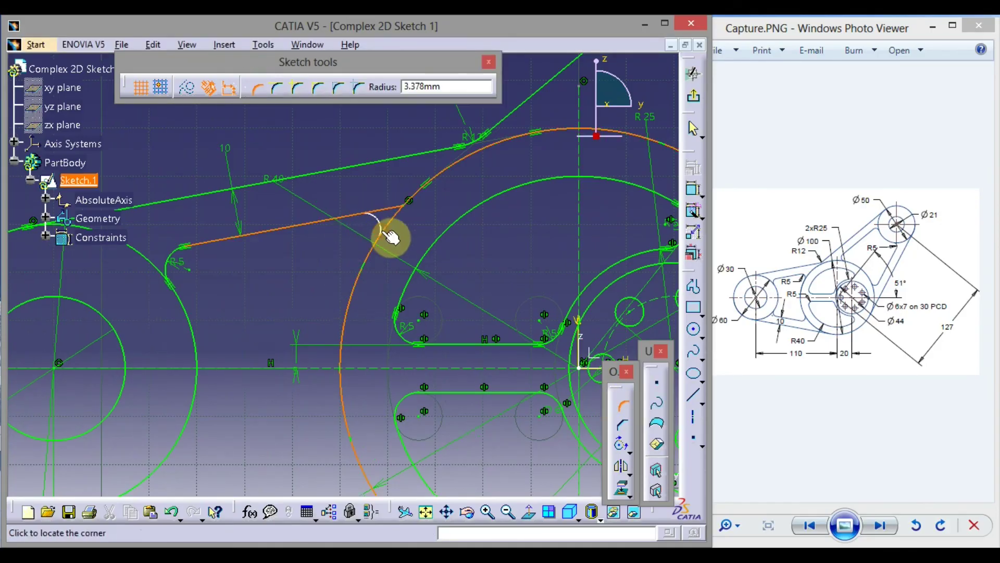
pyautogui.click(384, 227)
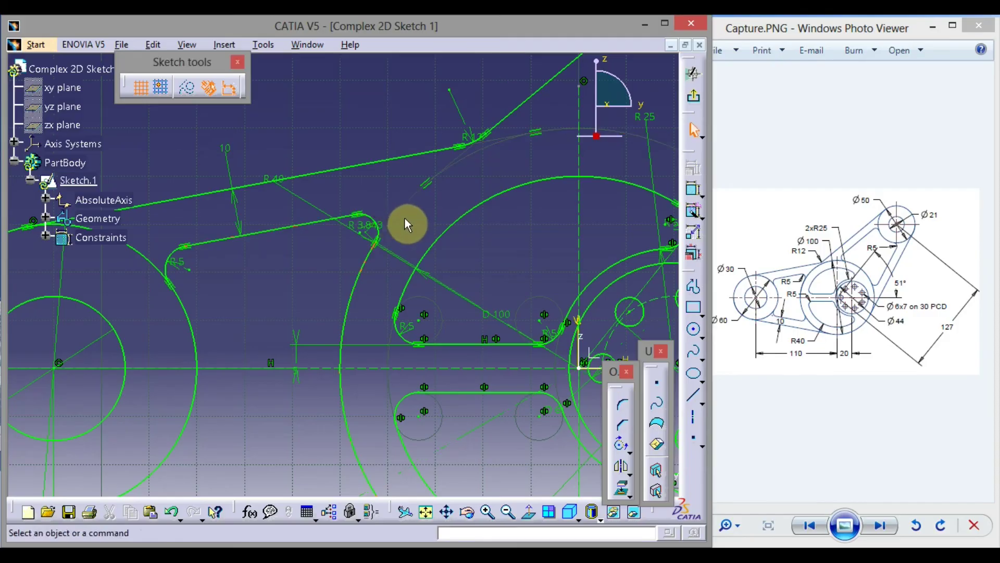
pyautogui.doubleClick(358, 224)
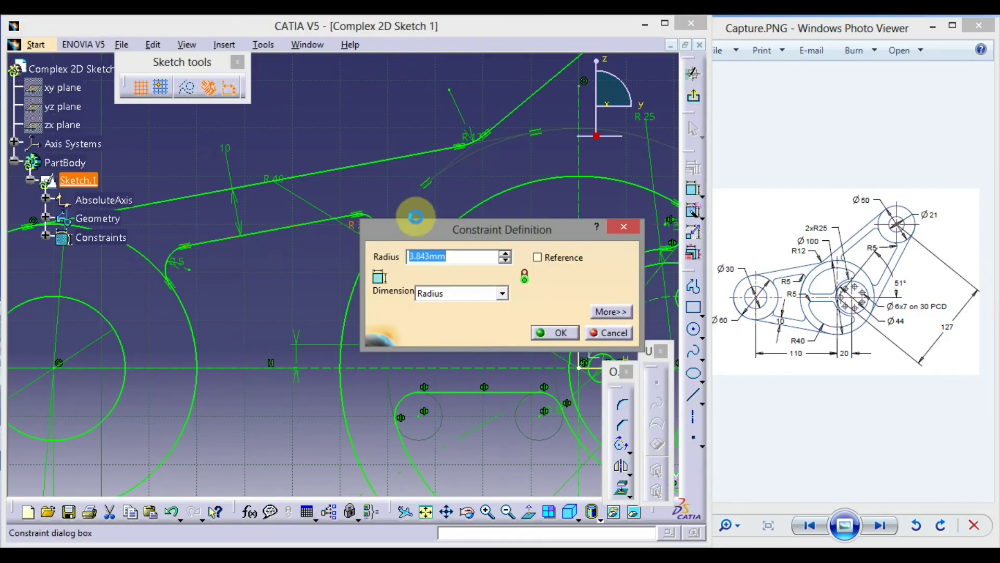
pyautogui.write('5')
pyautogui.press('Return')
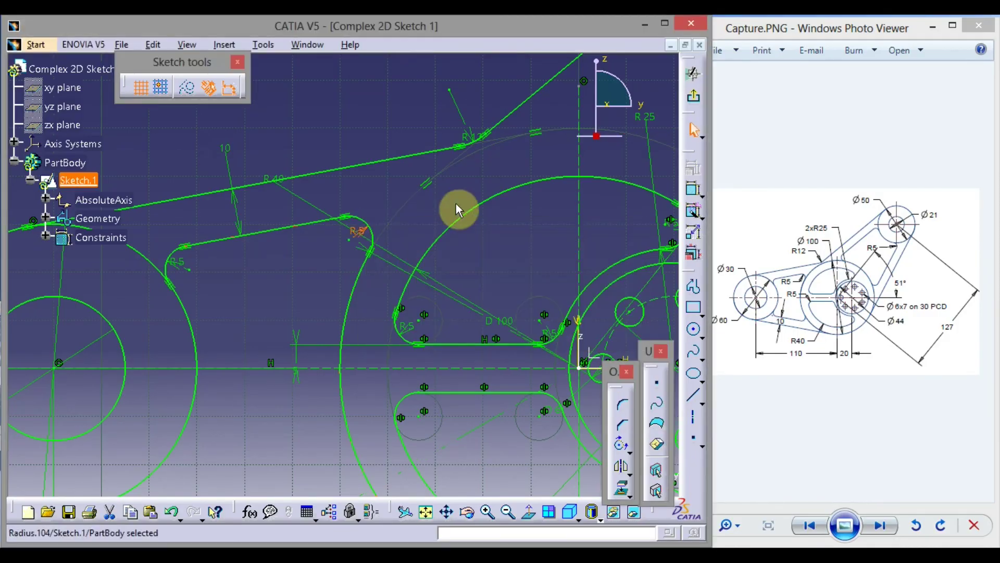
pyautogui.click(425, 212)
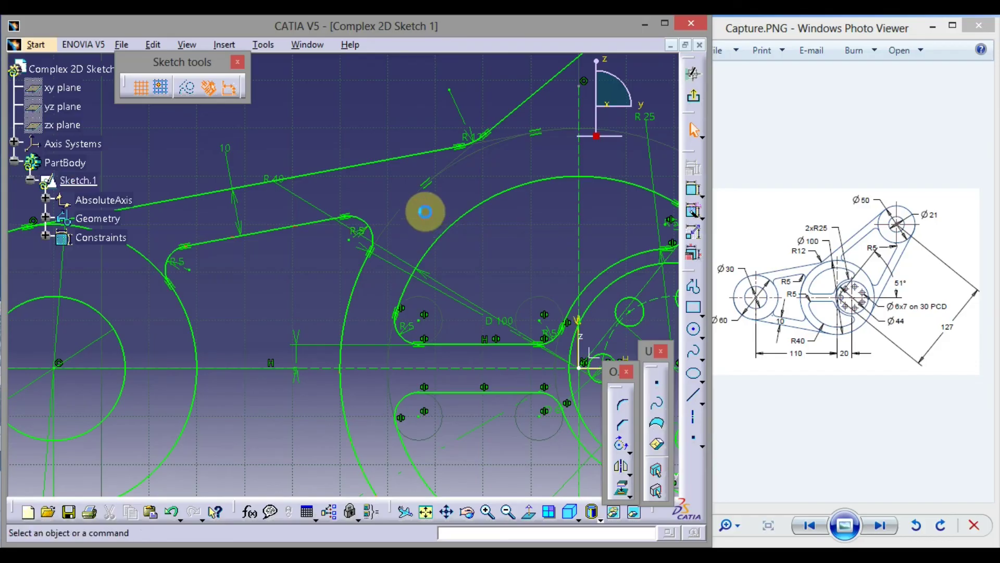
# - Close the trimmed 100 mm arc back into a full circle
pyautogui.click(623, 444)
pyautogui.click(350, 290)
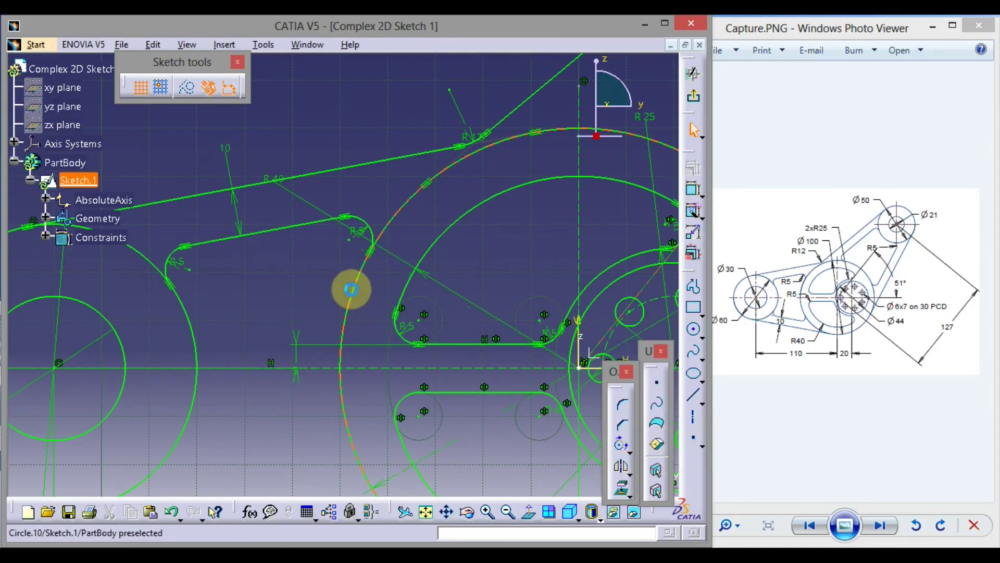
pyautogui.moveTo(286, 271); pyautogui.dragTo(277, 205, button='middle')
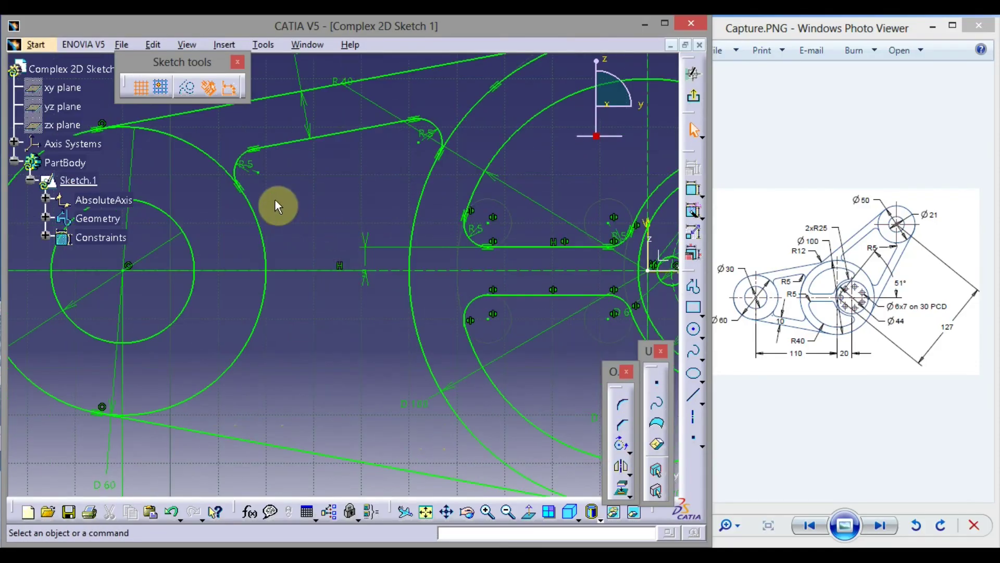
# - Mirror the inner arm line and both R5 fillet arcs about the horizontal axis
pyautogui.click(244, 171)
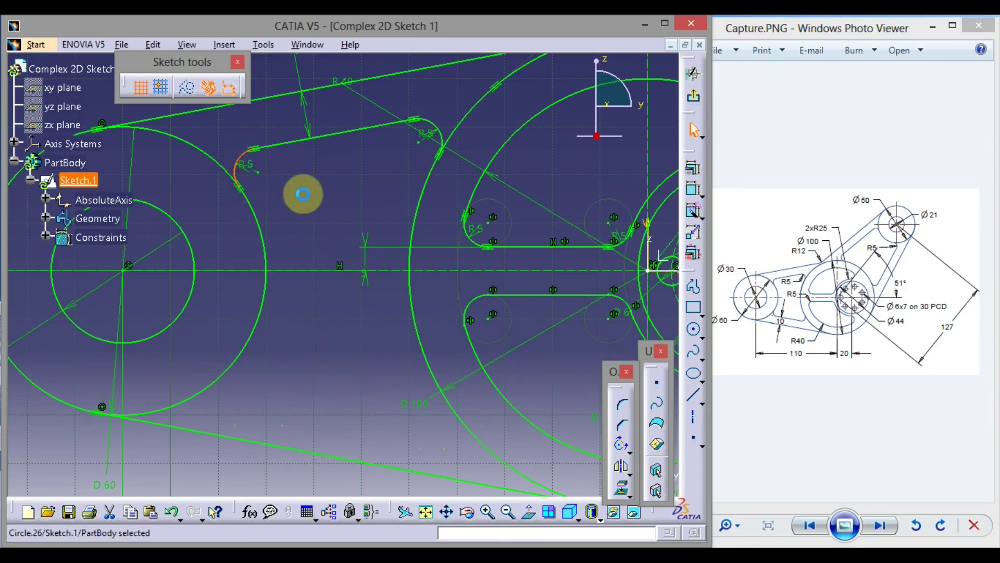
pyautogui.keyDown('ctrl'); pyautogui.click(295, 140); pyautogui.keyUp('ctrl')
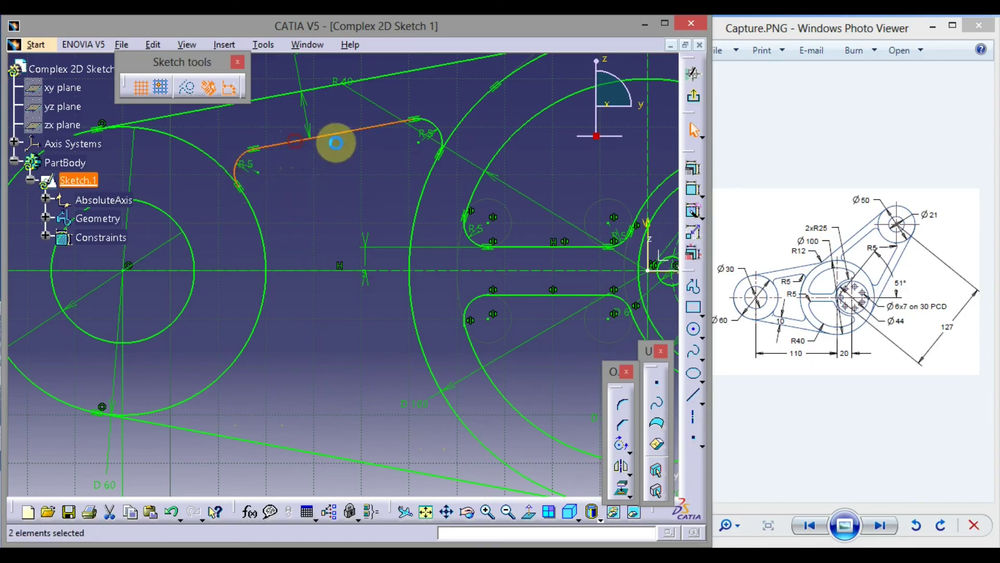
pyautogui.keyDown('ctrl'); pyautogui.click(429, 121); pyautogui.keyUp('ctrl')
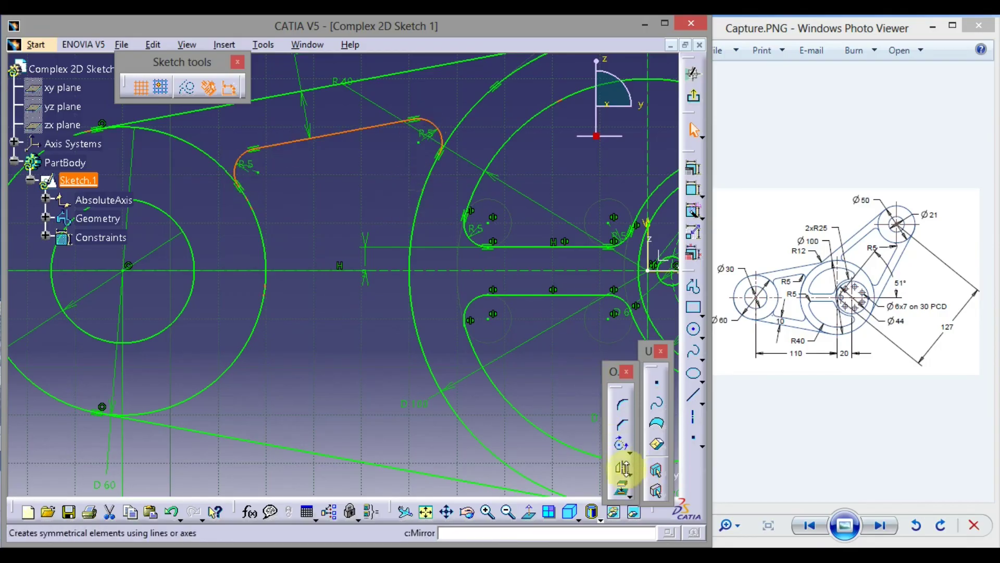
pyautogui.click(622, 469)
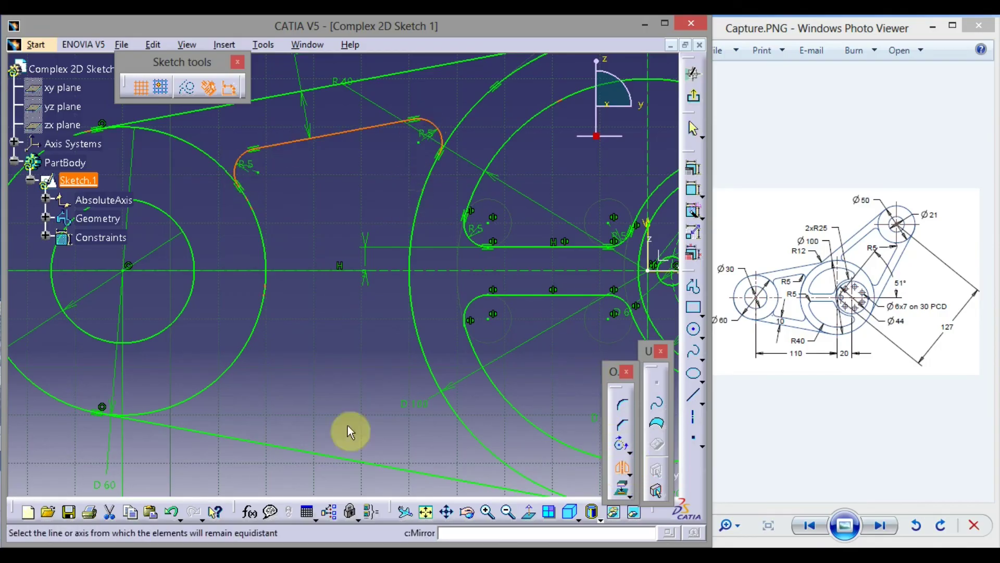
pyautogui.click(385, 270)
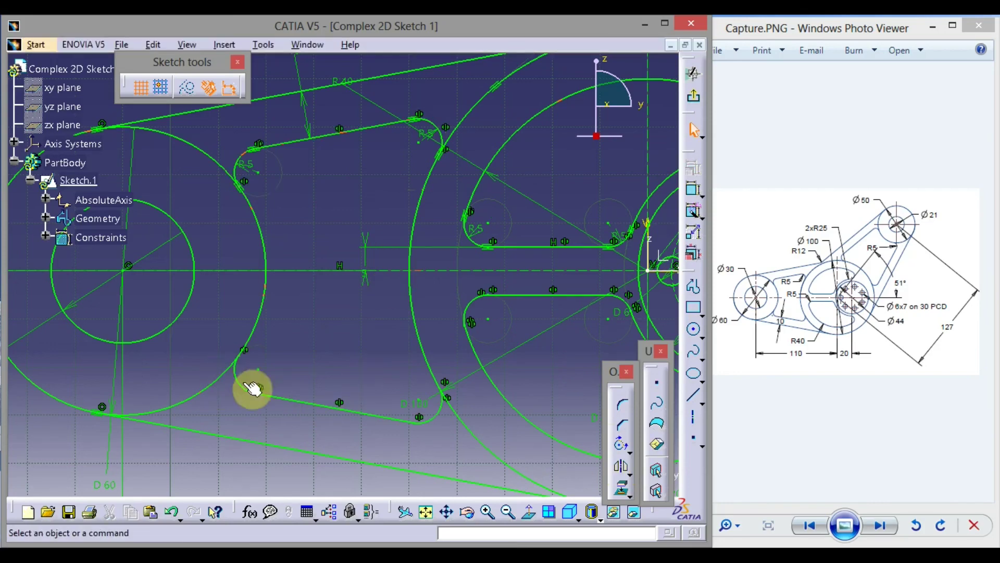
pyautogui.scroll(-3, 384, 343)
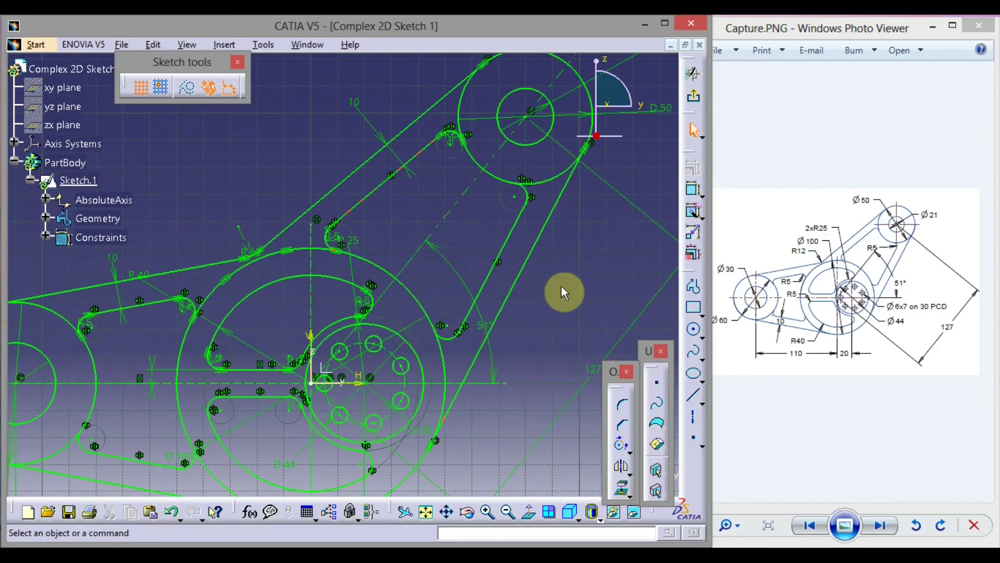